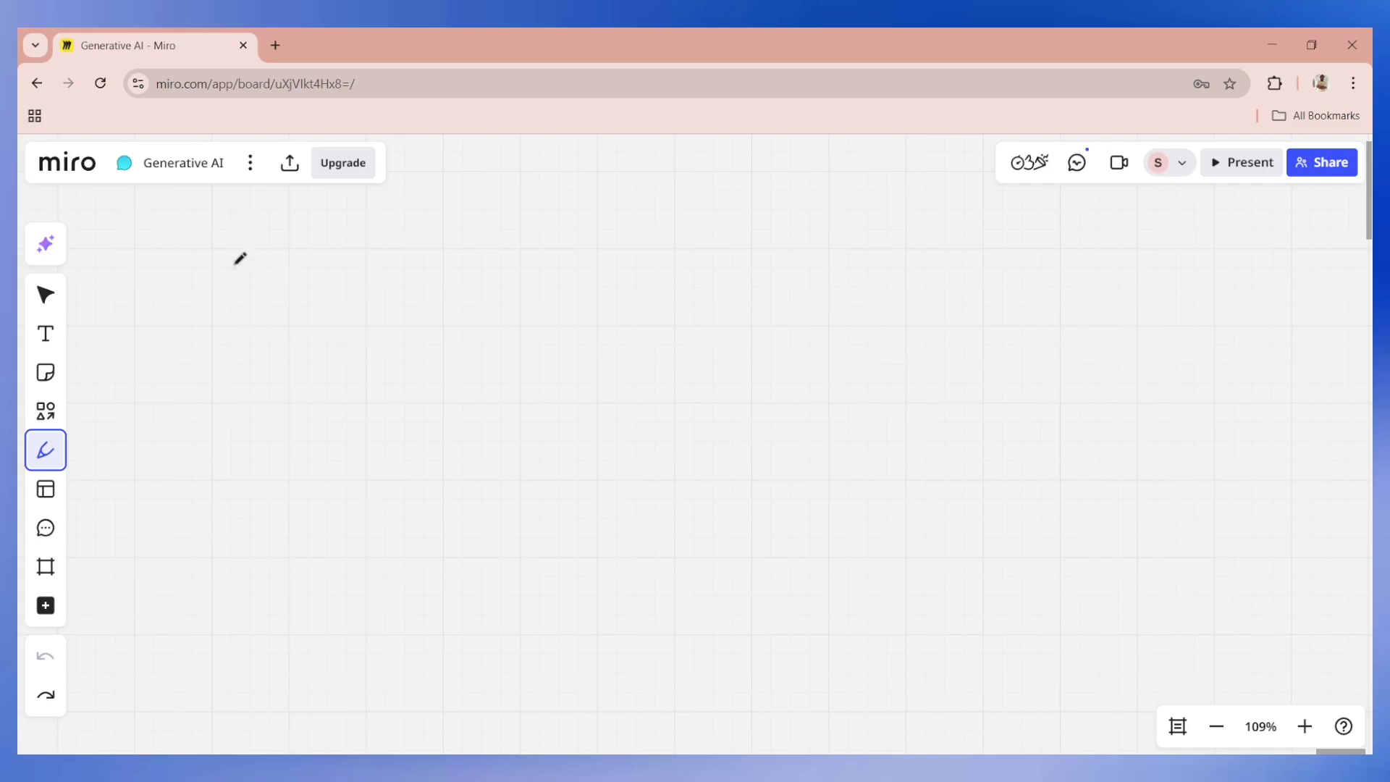
Step: Handwrite 'LLms' with the Pen, underline it, and add a curved arrow pointing down
{"action": "mouse_move", "coordinate": [233, 258]}
{"action": "left_mouse_down"}
{"action": "mouse_move", "coordinate": [247, 284]}
{"action": "mouse_move", "coordinate": [271, 275]}
{"action": "mouse_move", "coordinate": [331, 302]}
{"action": "mouse_move", "coordinate": [330, 320]}
{"action": "left_mouse_up"}
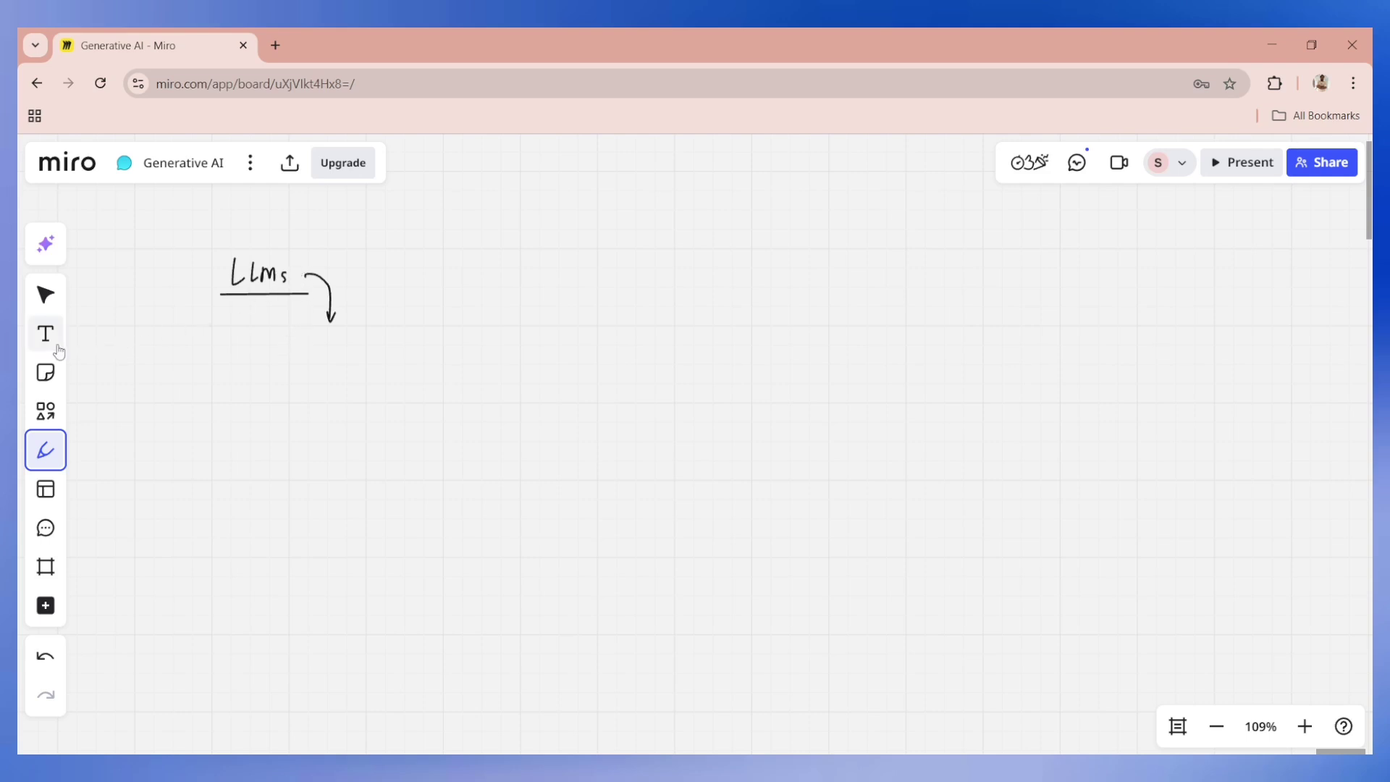
Step: Add an enlarged text box with '1. GPT Models: GPT3.5, GPT4o, GPT-4omini etc by OpenAI'
{"action": "left_click", "coordinate": [45, 334]}
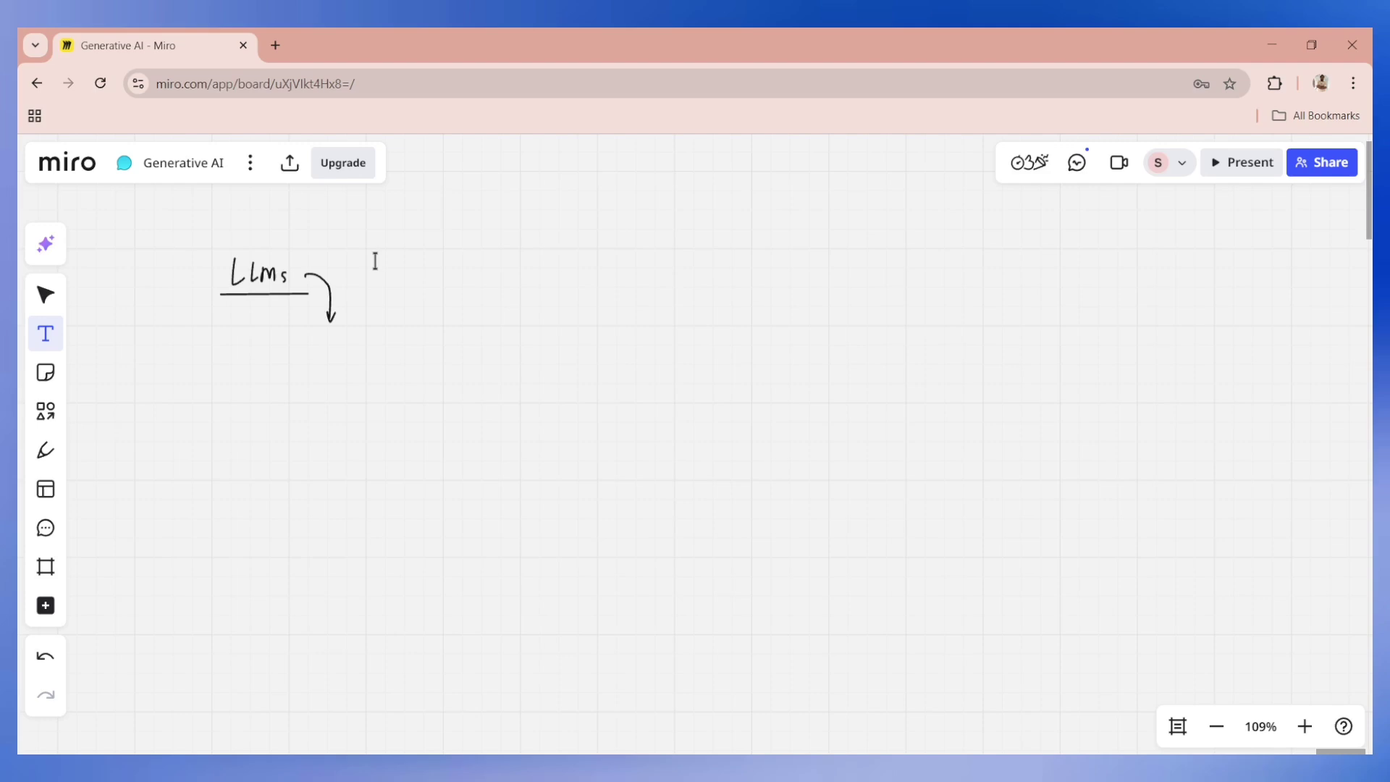
{"action": "left_click", "coordinate": [383, 270]}
{"action": "left_click_drag", "start_coordinate": [477, 269], "coordinate": [538, 280]}
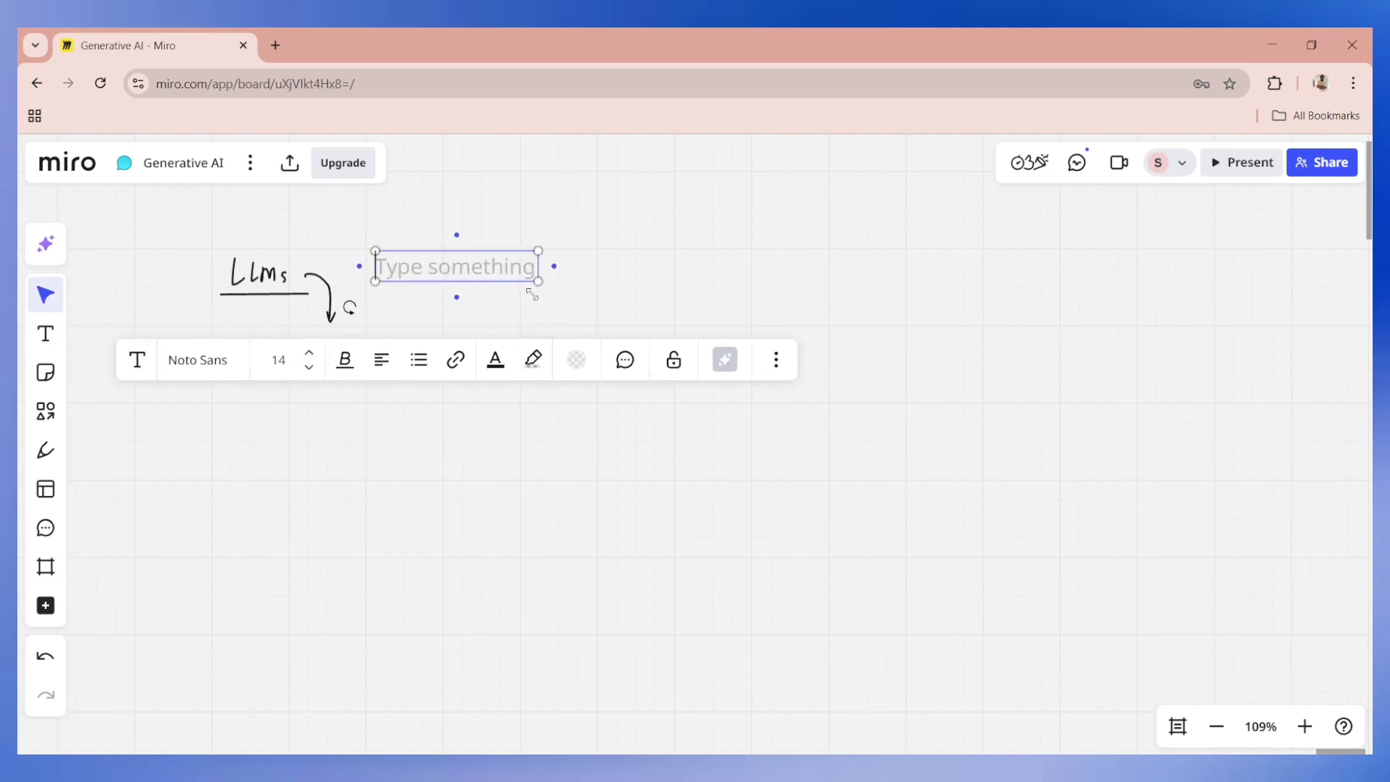
{"action": "type", "text": "1. GPT Models:"}
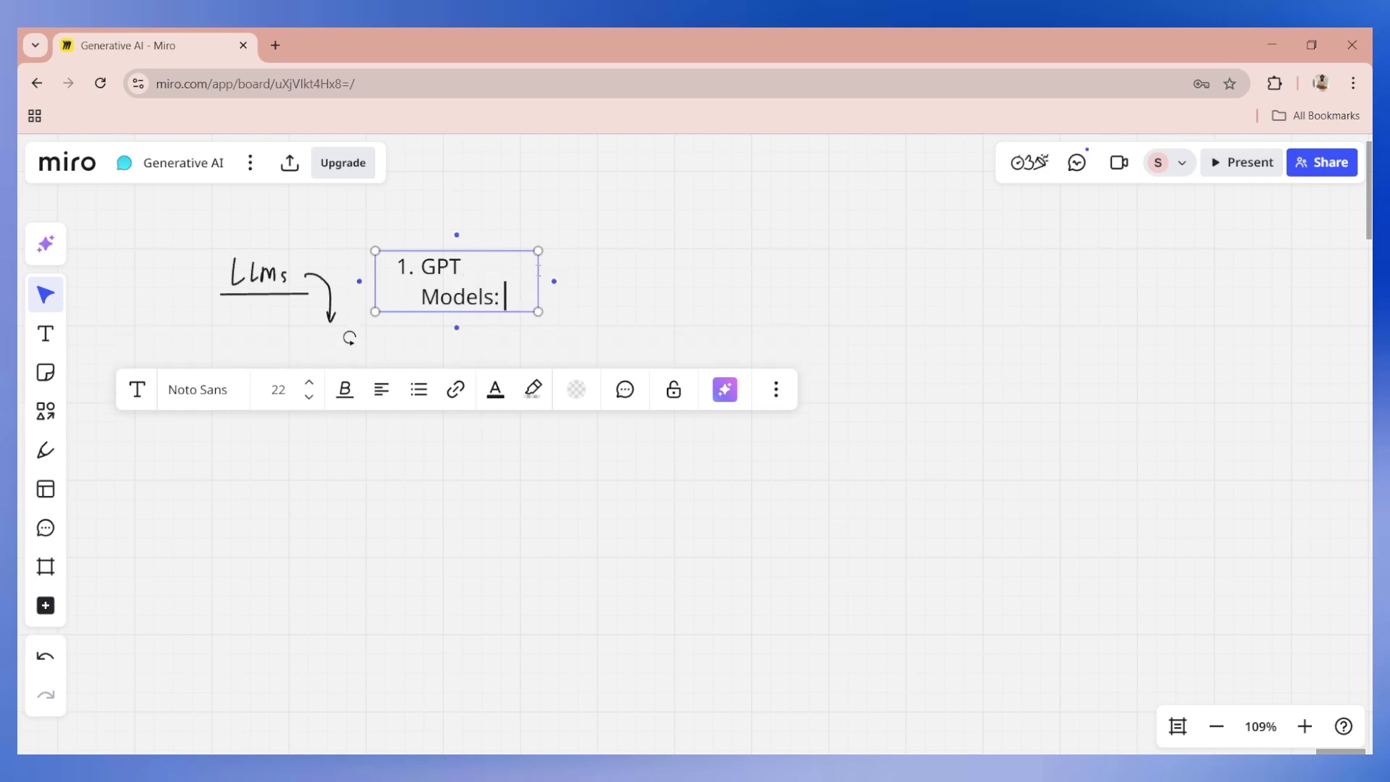
{"action": "left_click_drag", "start_coordinate": [539, 270], "coordinate": [1050, 266]}
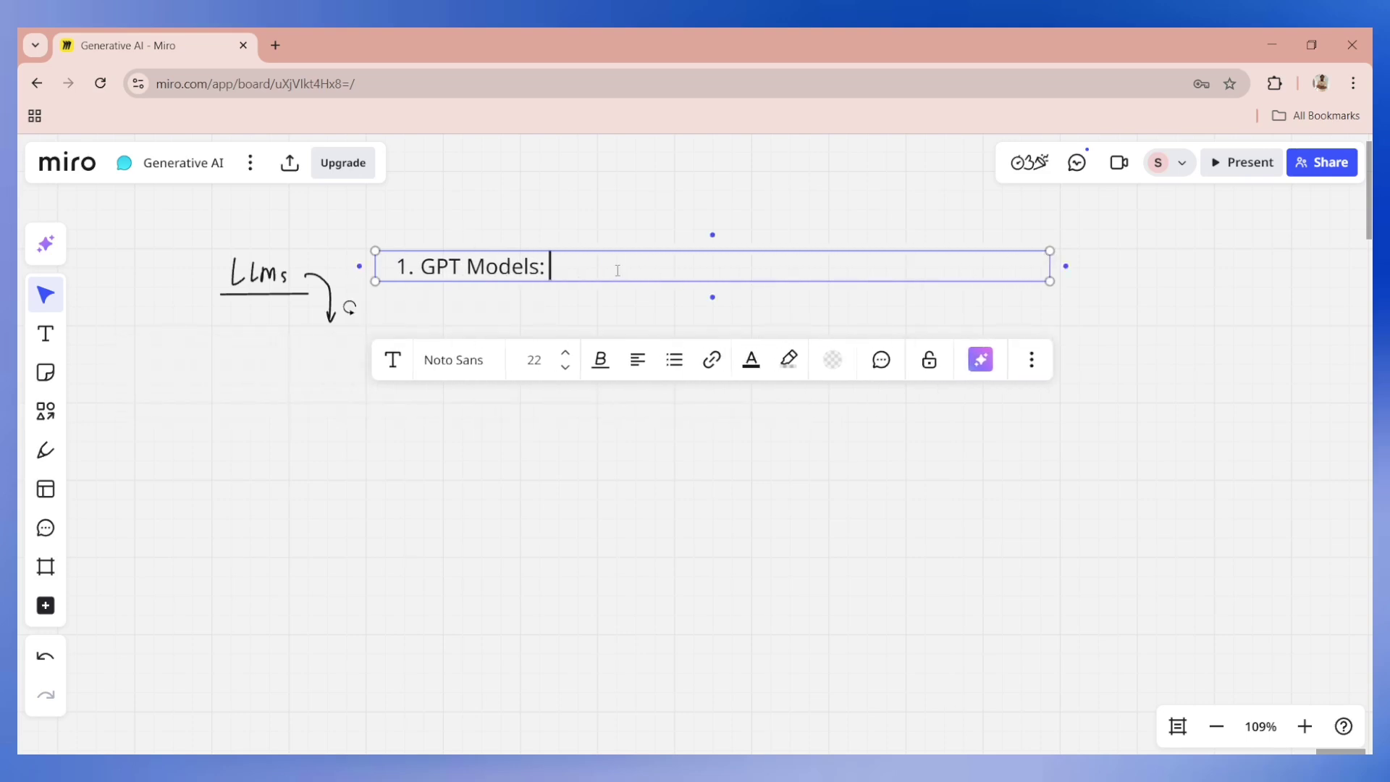
{"action": "type", "text": "GPT3.5, GPT4o"}
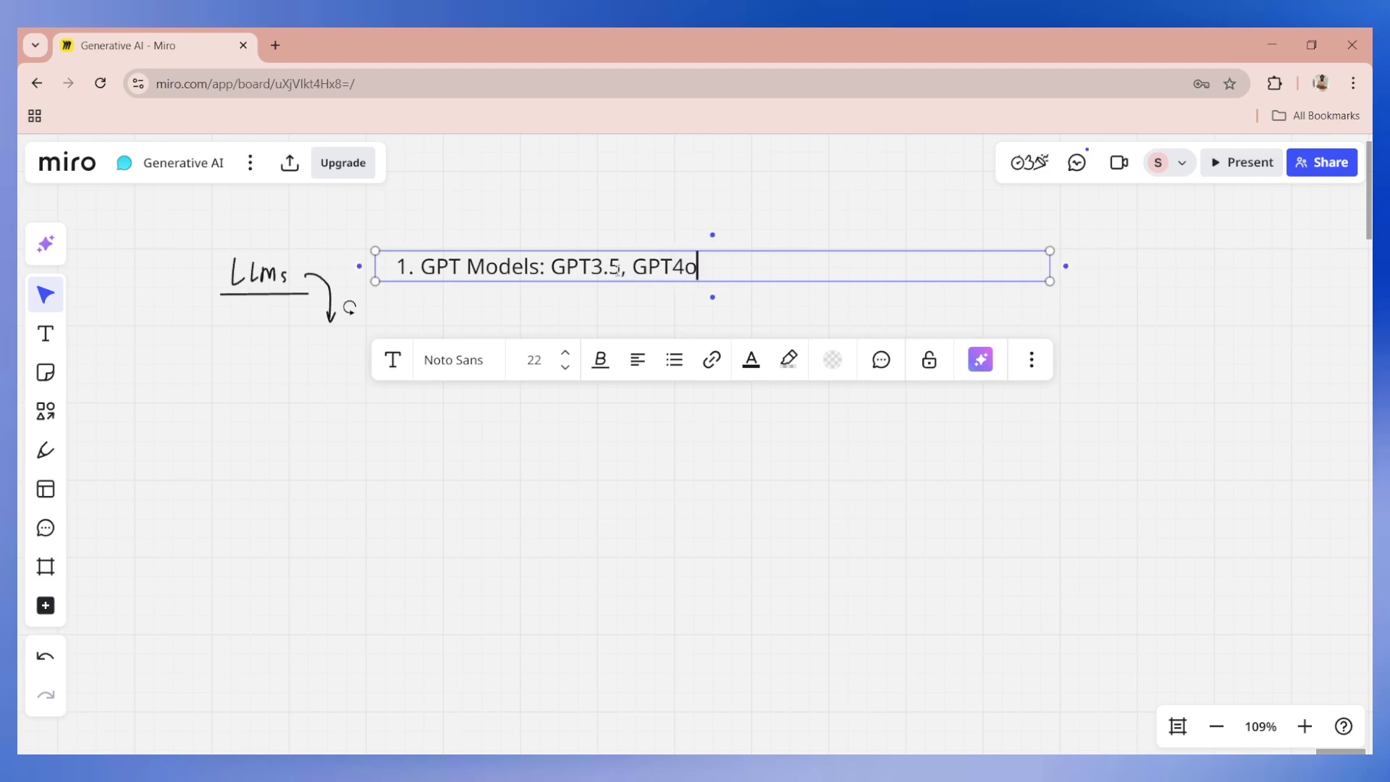
{"action": "type", "text": ", GPT-4om"}
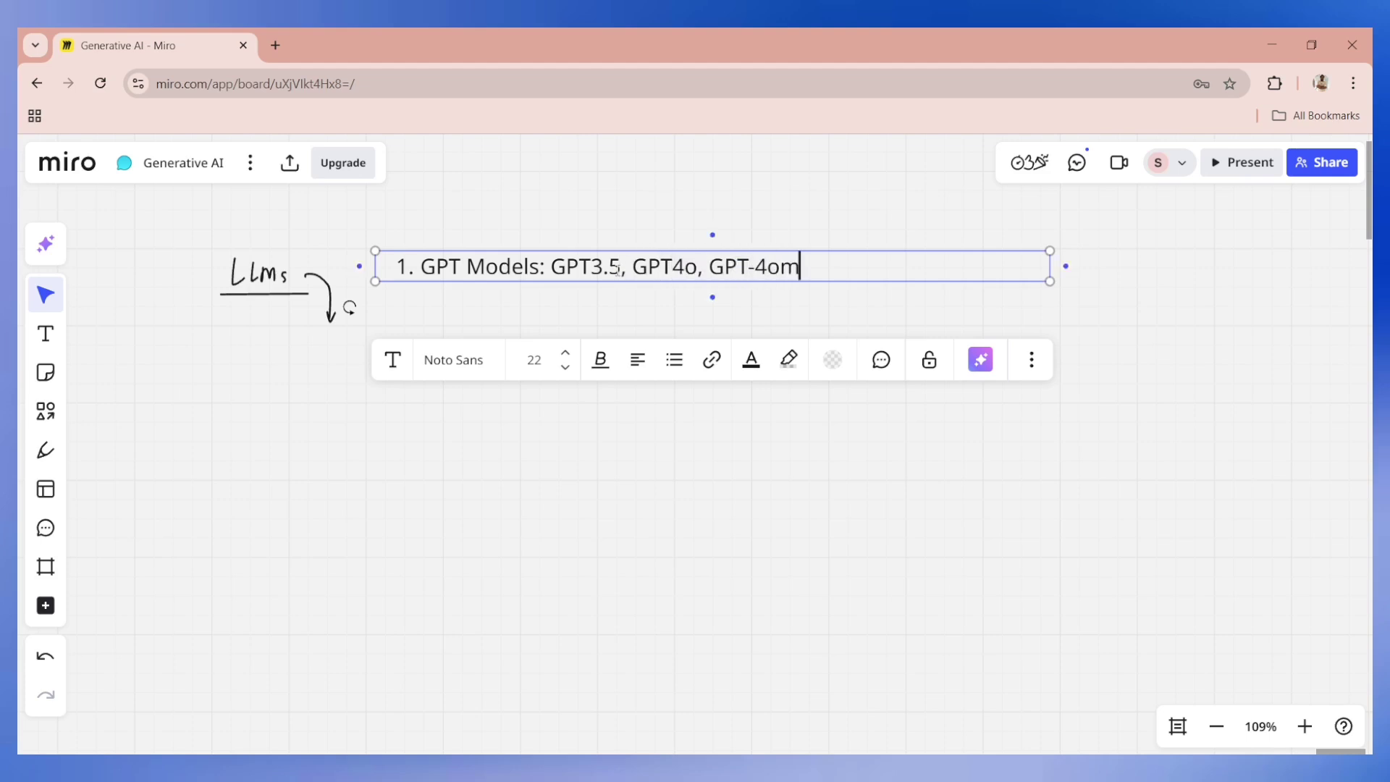
{"action": "type", "text": "ini etc b"}
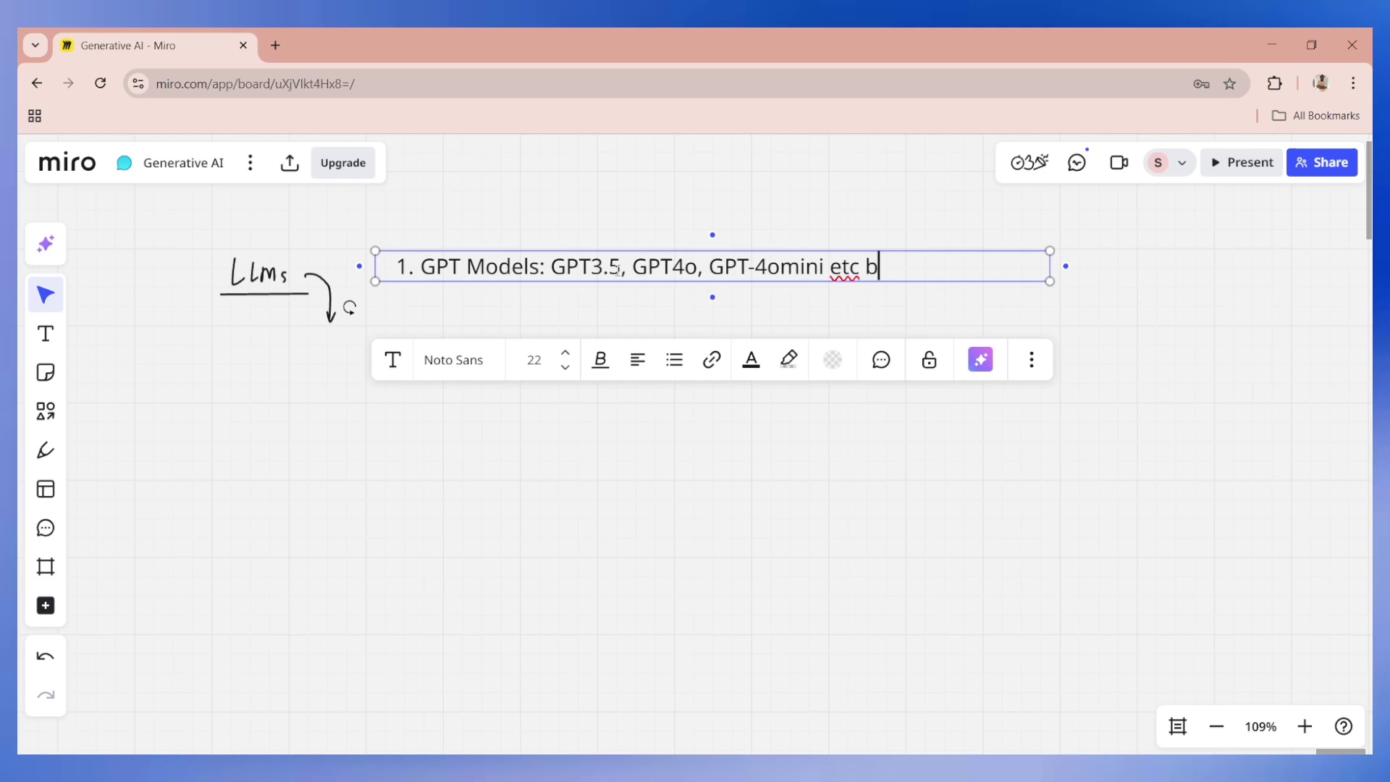
{"action": "type", "text": "y OpenAI"}
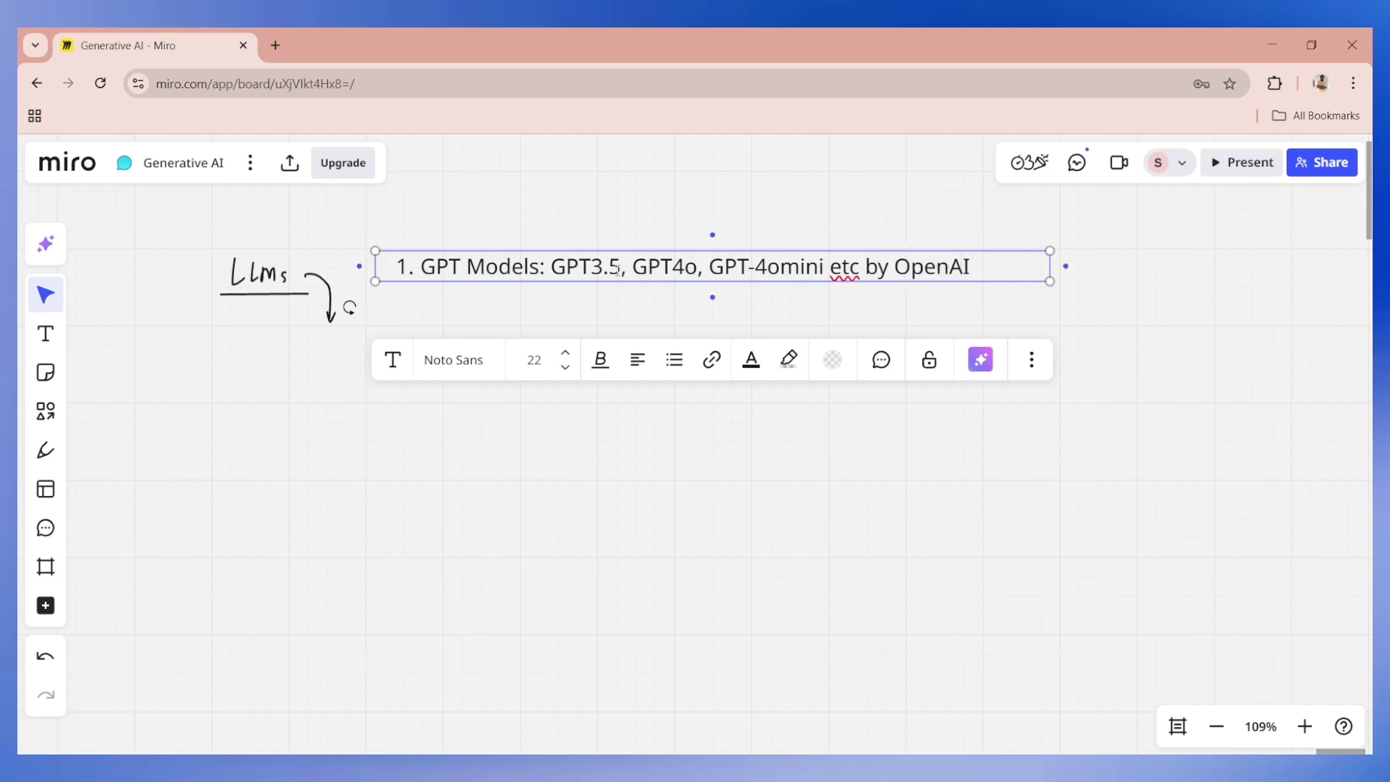
Step: Bold 'OpenAI' and 'GPT Models:', then add item 2 'Llama Models by Meta (Facebook)'
{"action": "key", "text": "ctrl+shift+Left"}
{"action": "key", "text": "ctrl+b"}
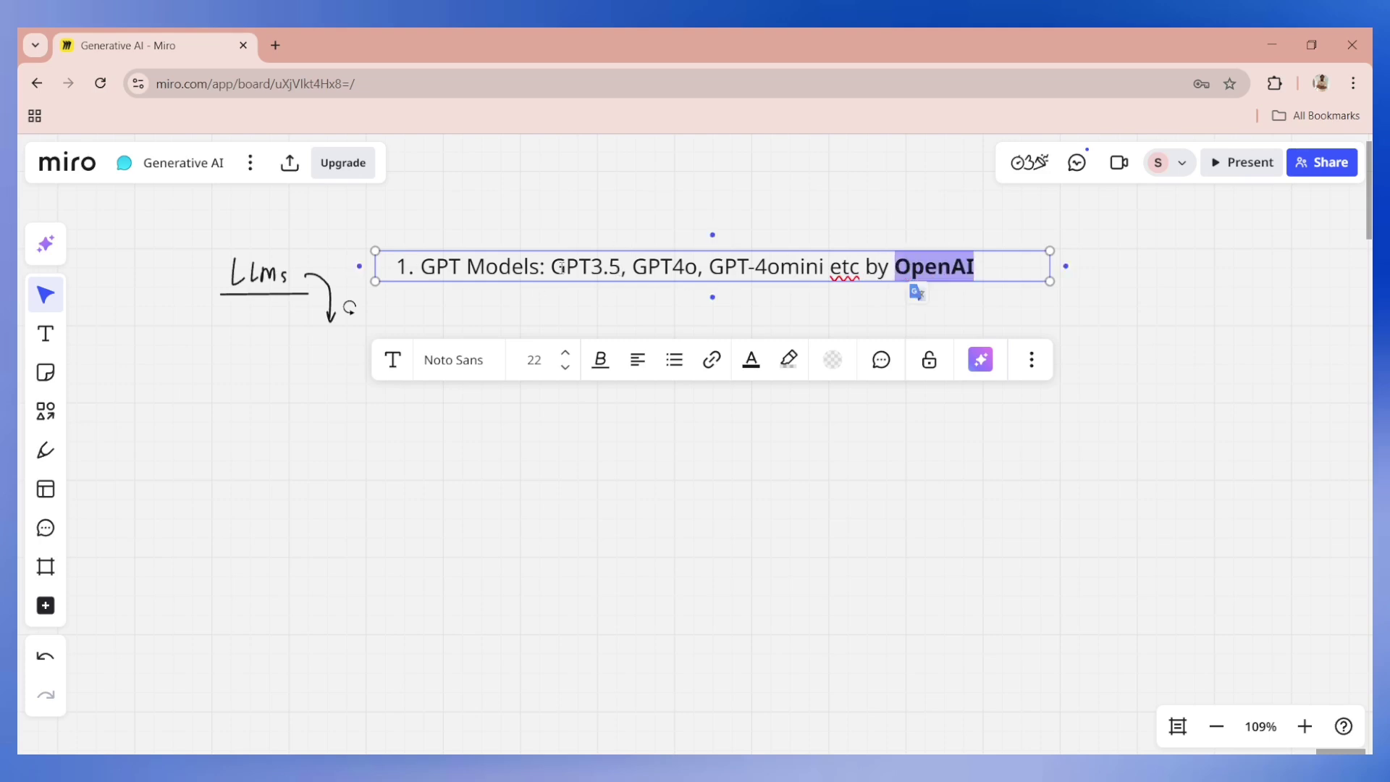
{"action": "left_click", "coordinate": [562, 268]}
{"action": "key", "text": "ctrl+shift+Left"}
{"action": "key", "text": "ctrl+shift+Left"}
{"action": "key", "text": "ctrl+b"}
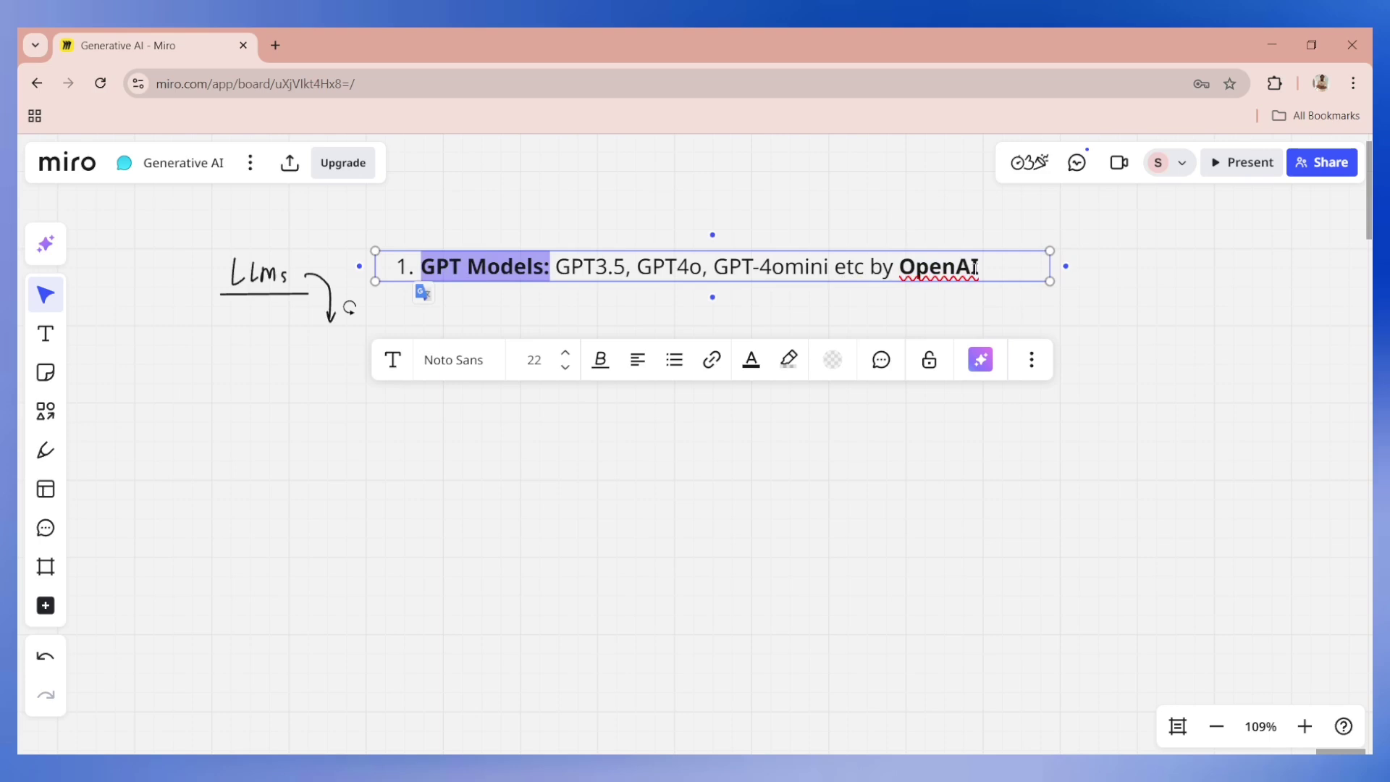
{"action": "left_click", "coordinate": [987, 266]}
{"action": "key", "text": "Return"}
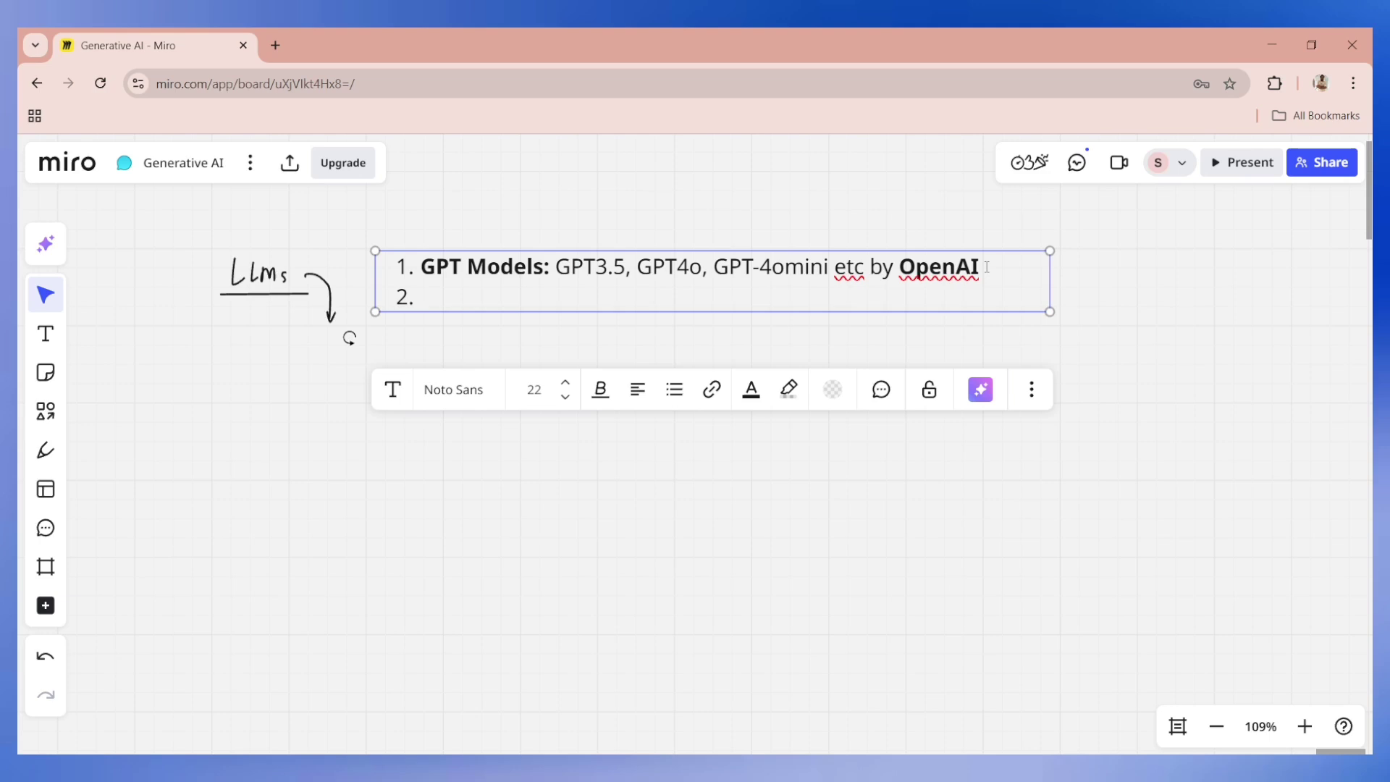
{"action": "type", "text": "Llama Models"}
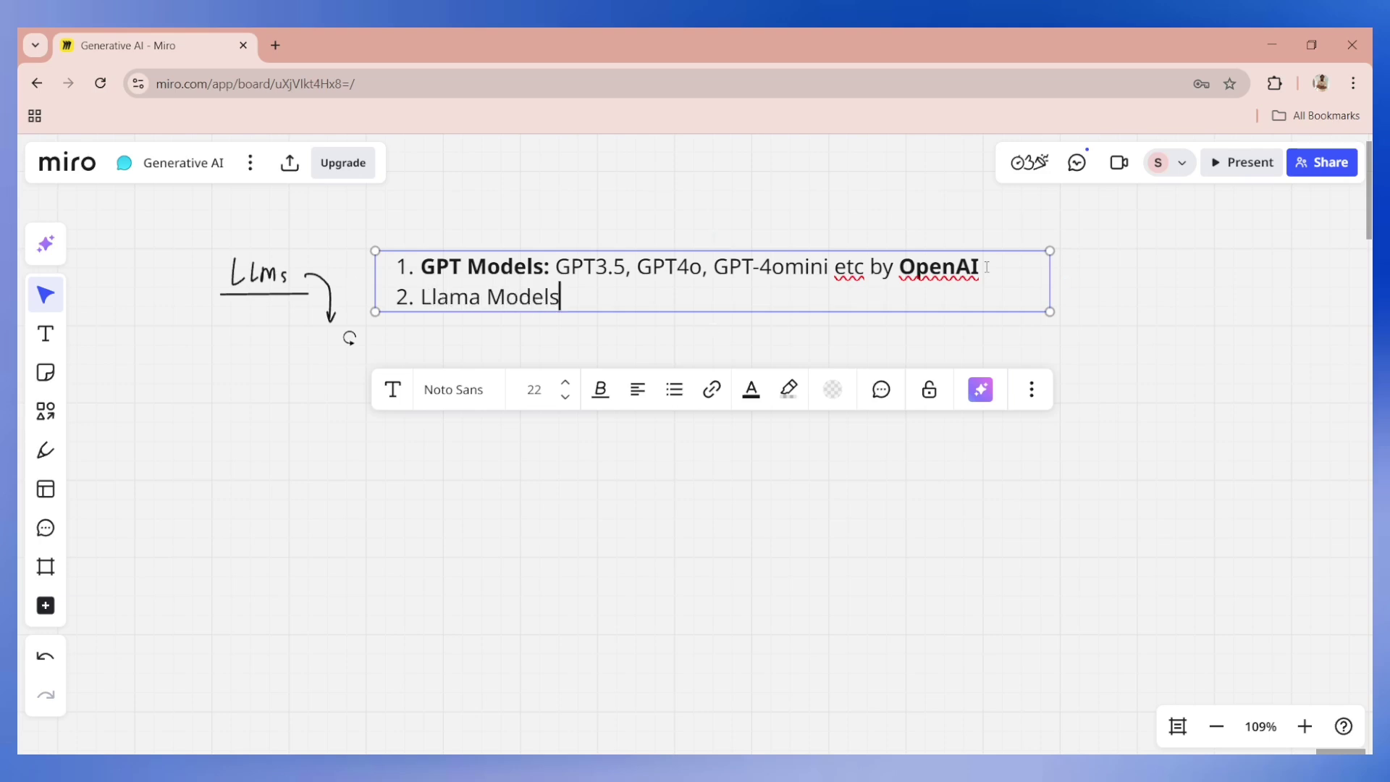
{"action": "type", "text": " by Meta "}
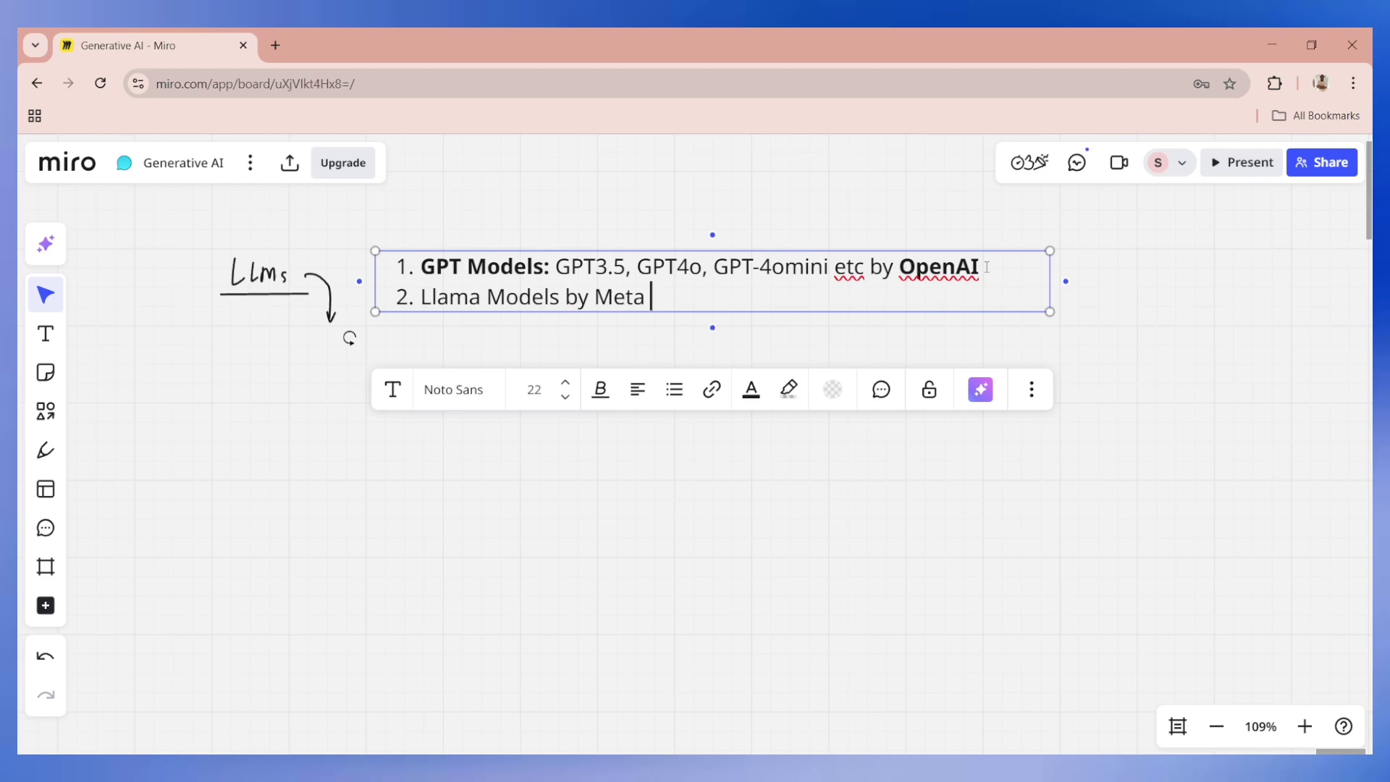
{"action": "type", "text": "(Facebook)"}
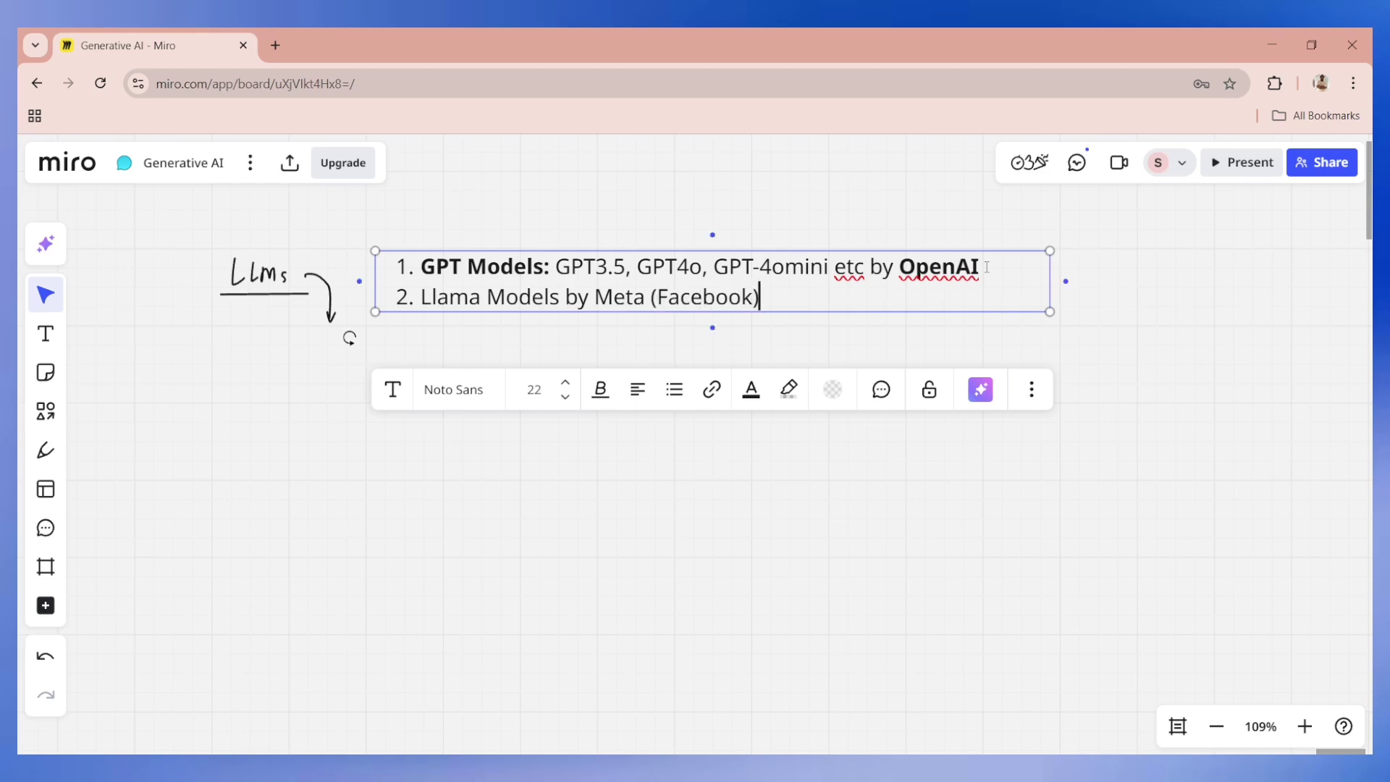
Step: Add items Deepseek, 'Gemini, Bard etc by Google', 'Amazon Nova Pro, Nova Lite, Titan by Amazon', bolding Google and Amazon
{"action": "key", "text": "Return"}
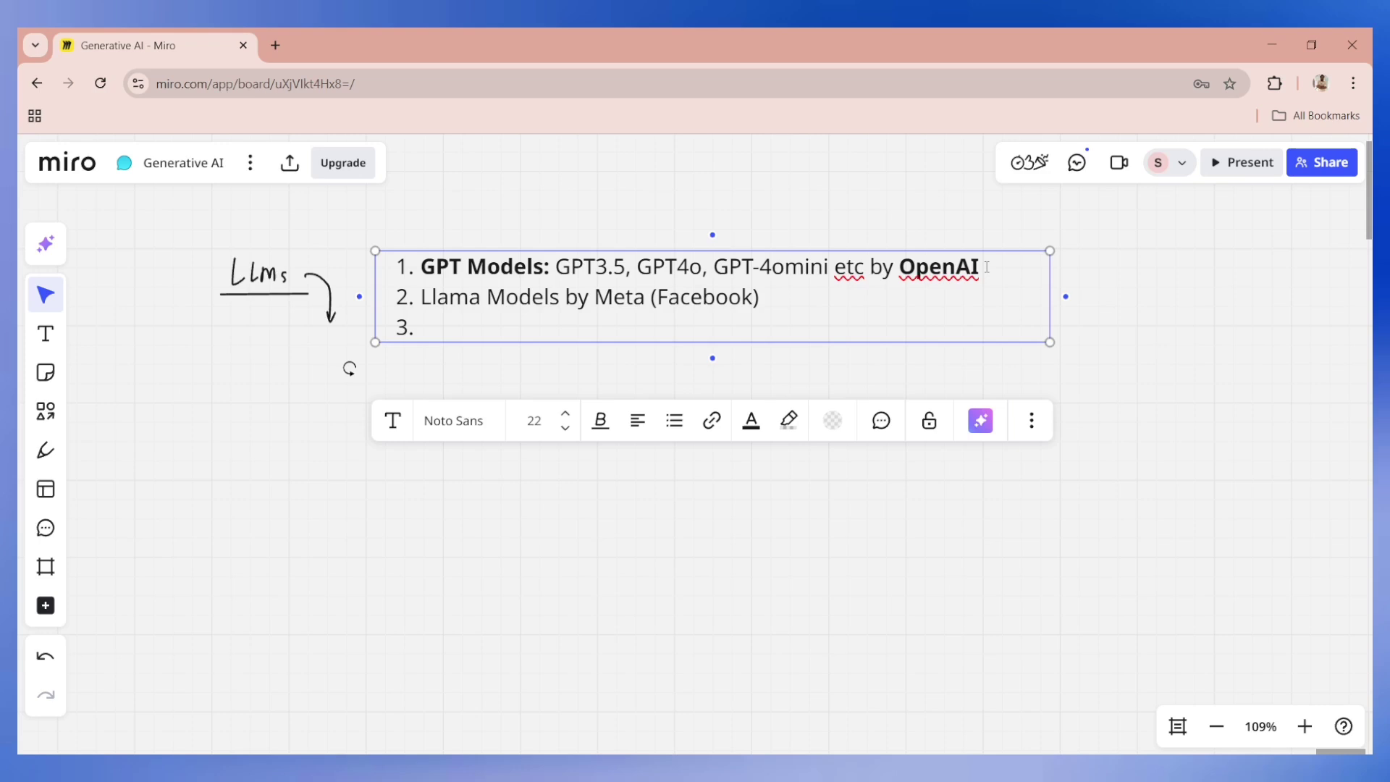
{"action": "type", "text": "Deepseek"}
{"action": "key", "text": "Return"}
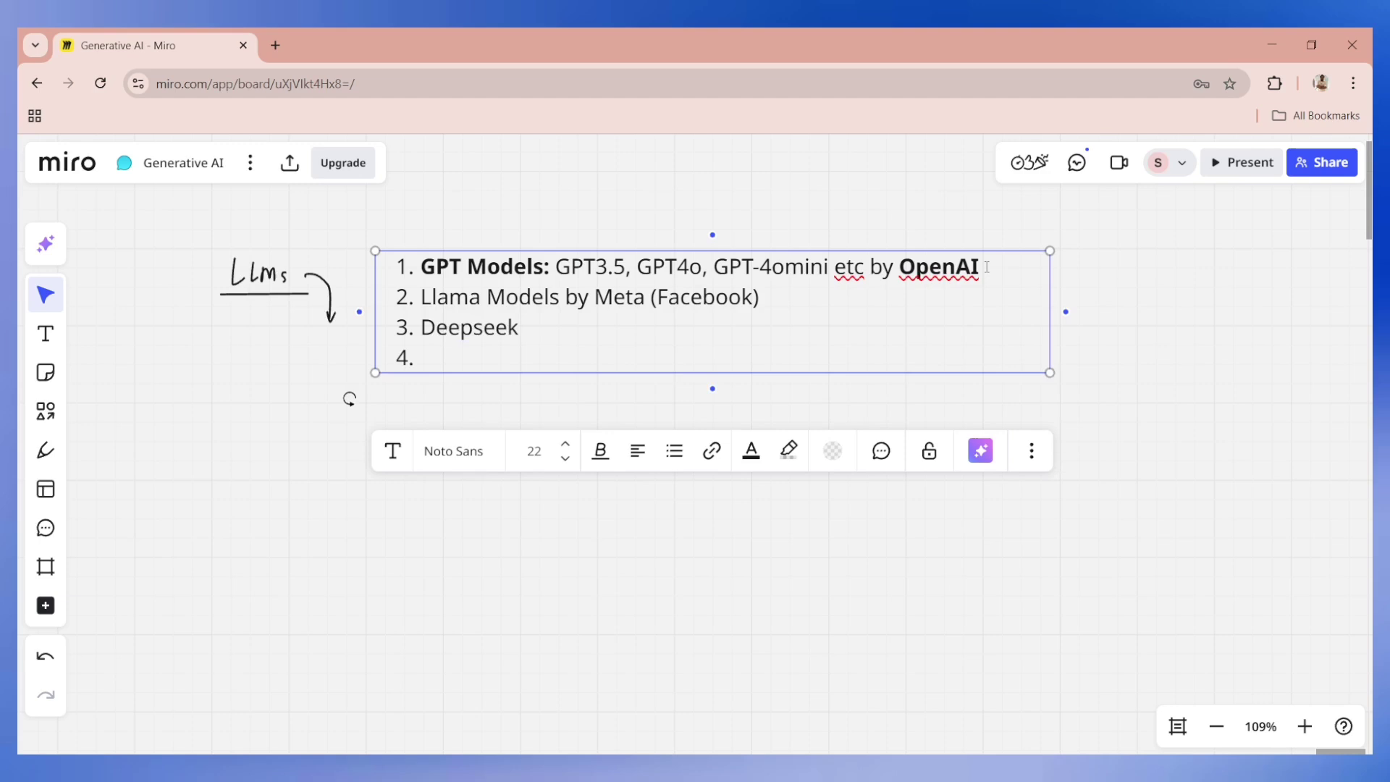
{"action": "type", "text": "Gemini, Ba"}
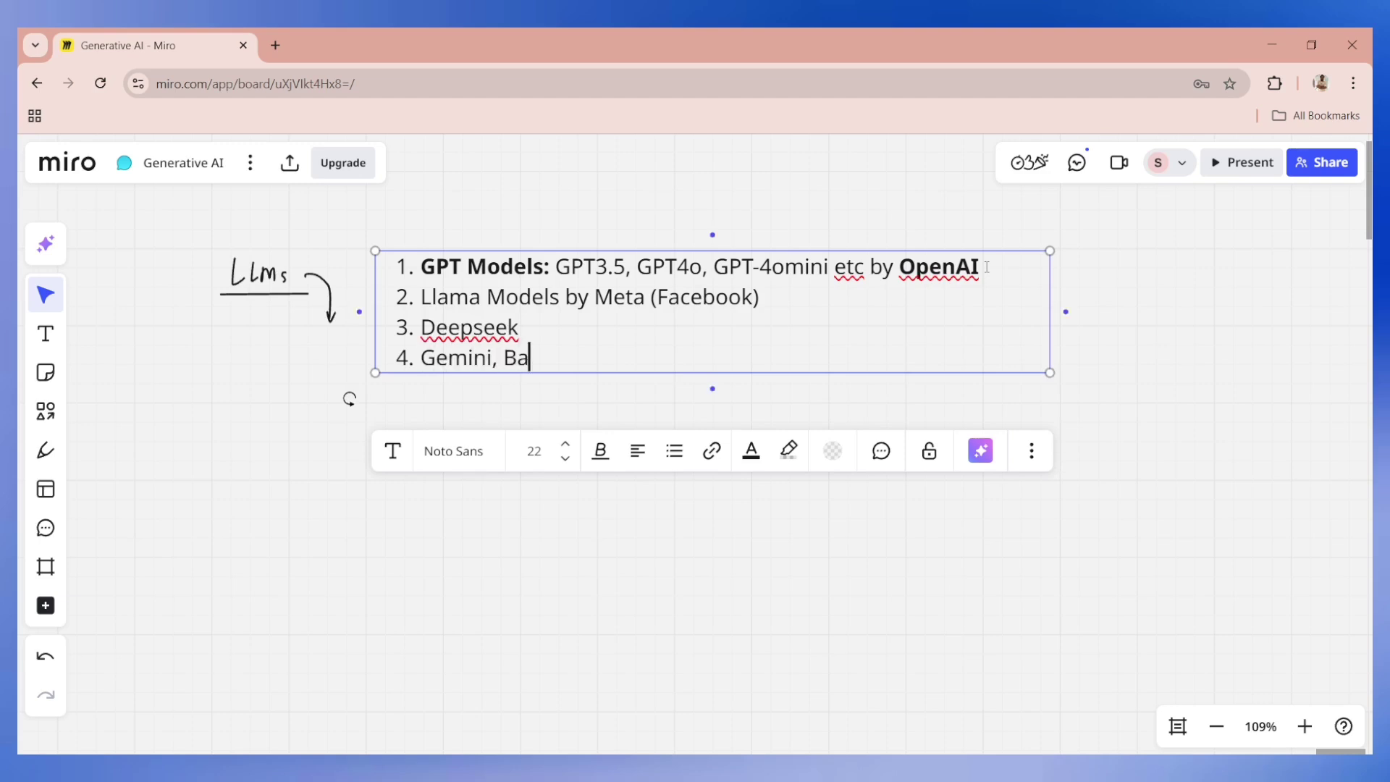
{"action": "type", "text": "rd etc by Goog"}
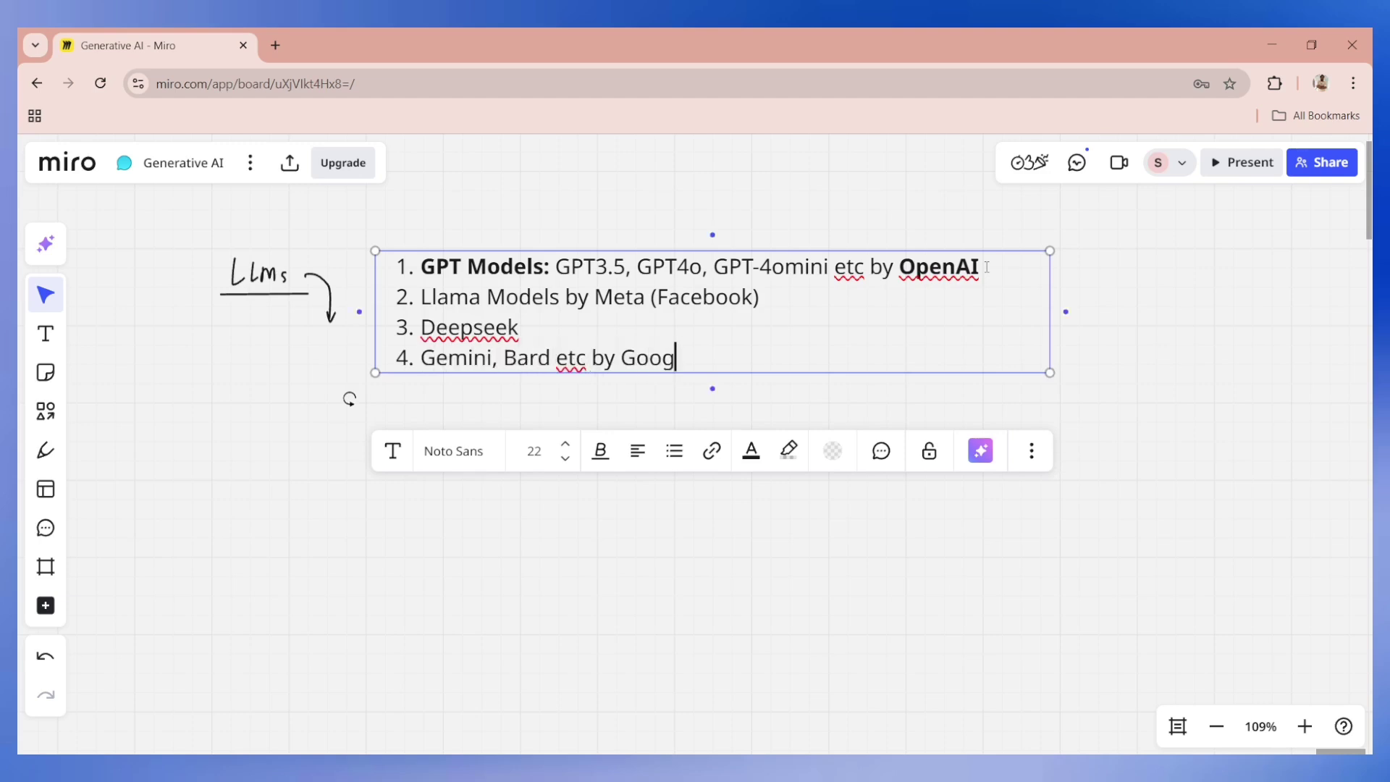
{"action": "type", "text": "le"}
{"action": "key", "text": "Return"}
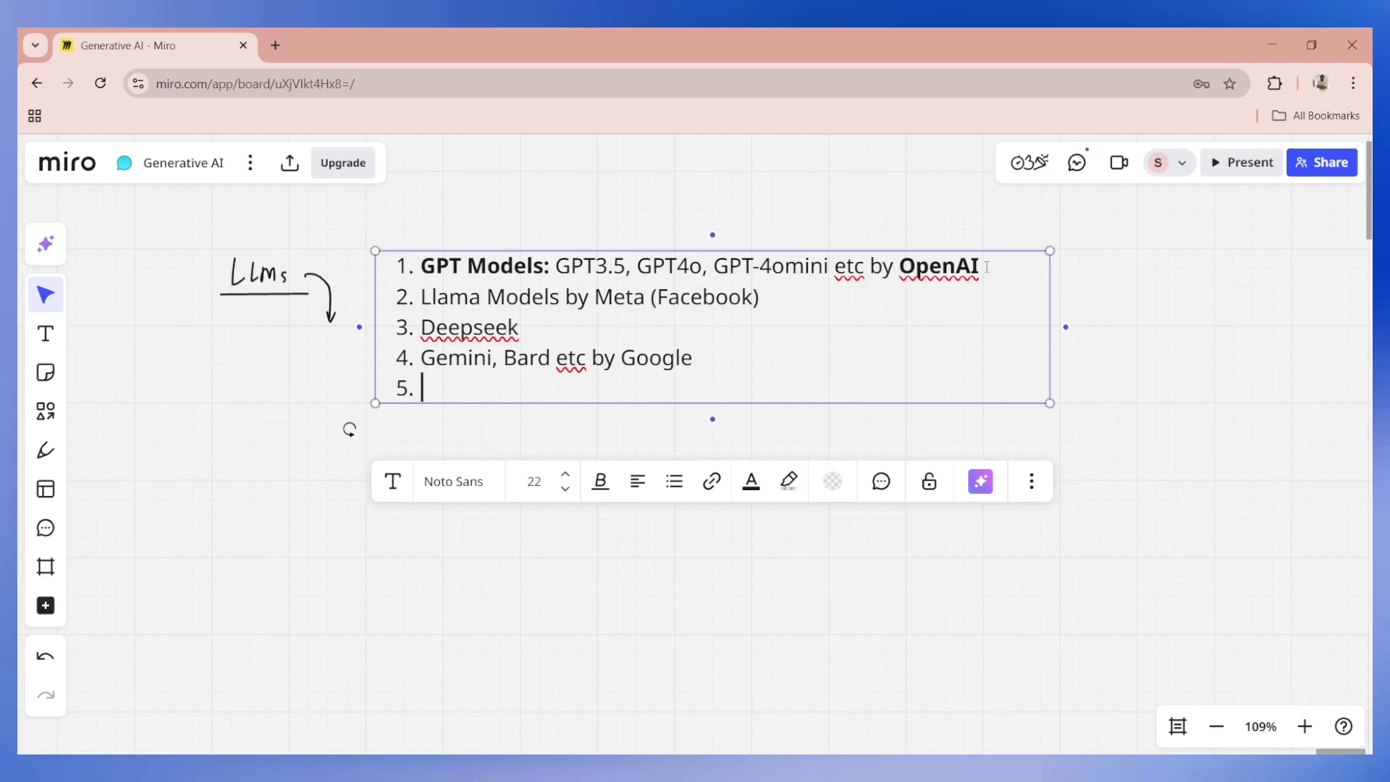
{"action": "type", "text": "Amazon Nova Pro, Nova Lite, Titan by Amazon"}
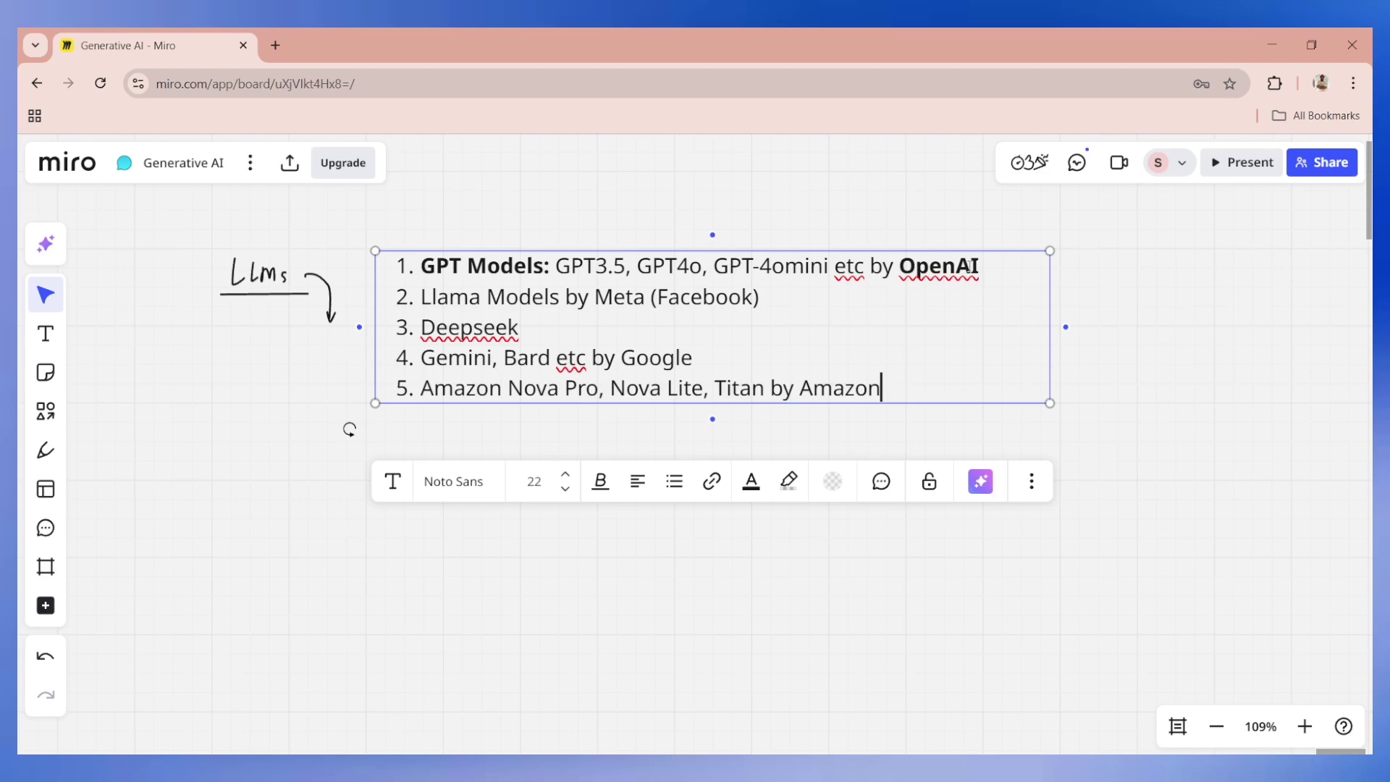
{"action": "double_click", "coordinate": [844, 388]}
{"action": "key", "text": "ctrl+b"}
{"action": "double_click", "coordinate": [658, 358]}
{"action": "key", "text": "ctrl+b"}
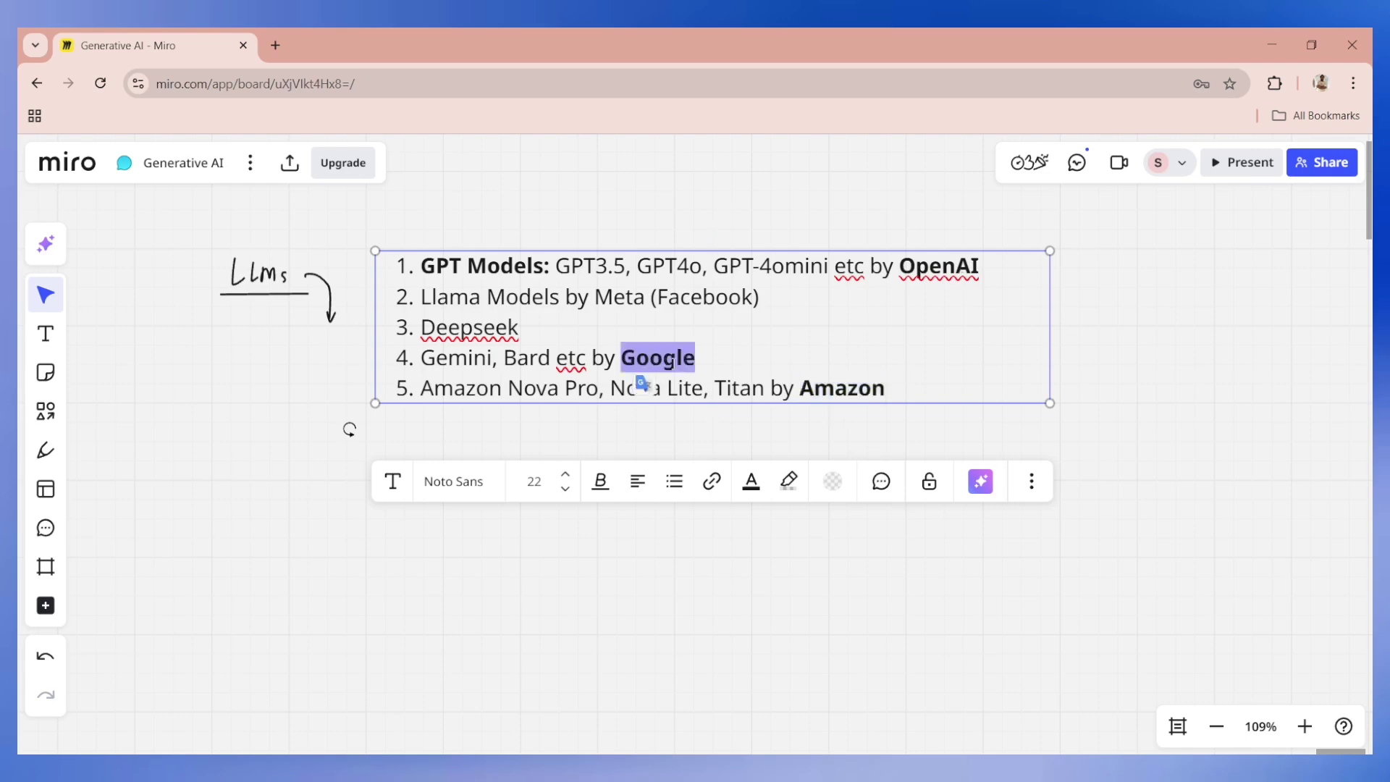
Step: Add items 'Grok-3 by xAI (Elon Musk)' and 'Qwen by Alibaba', with Alibaba in bold
{"action": "left_click", "coordinate": [930, 386]}
{"action": "key", "text": "Return"}
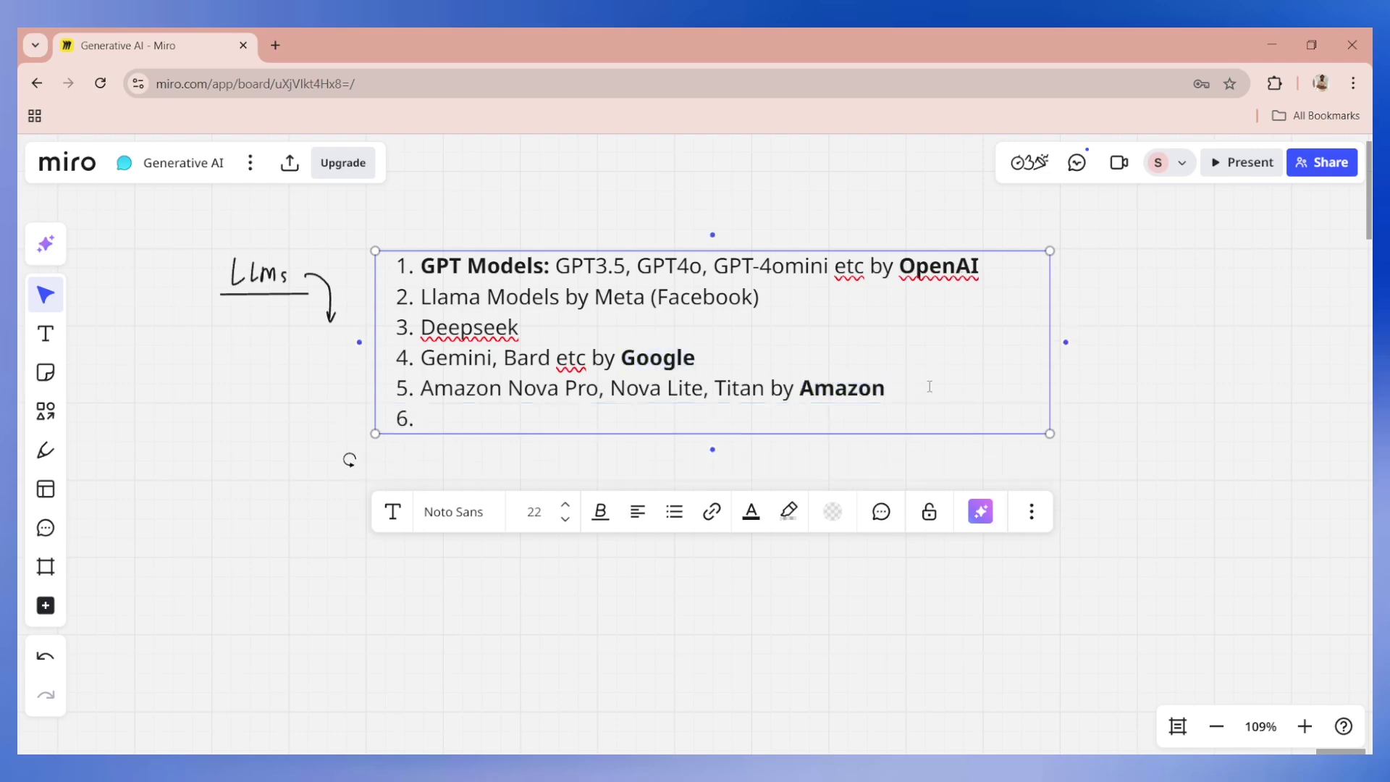
{"action": "type", "text": "Grok-3 by xAI "}
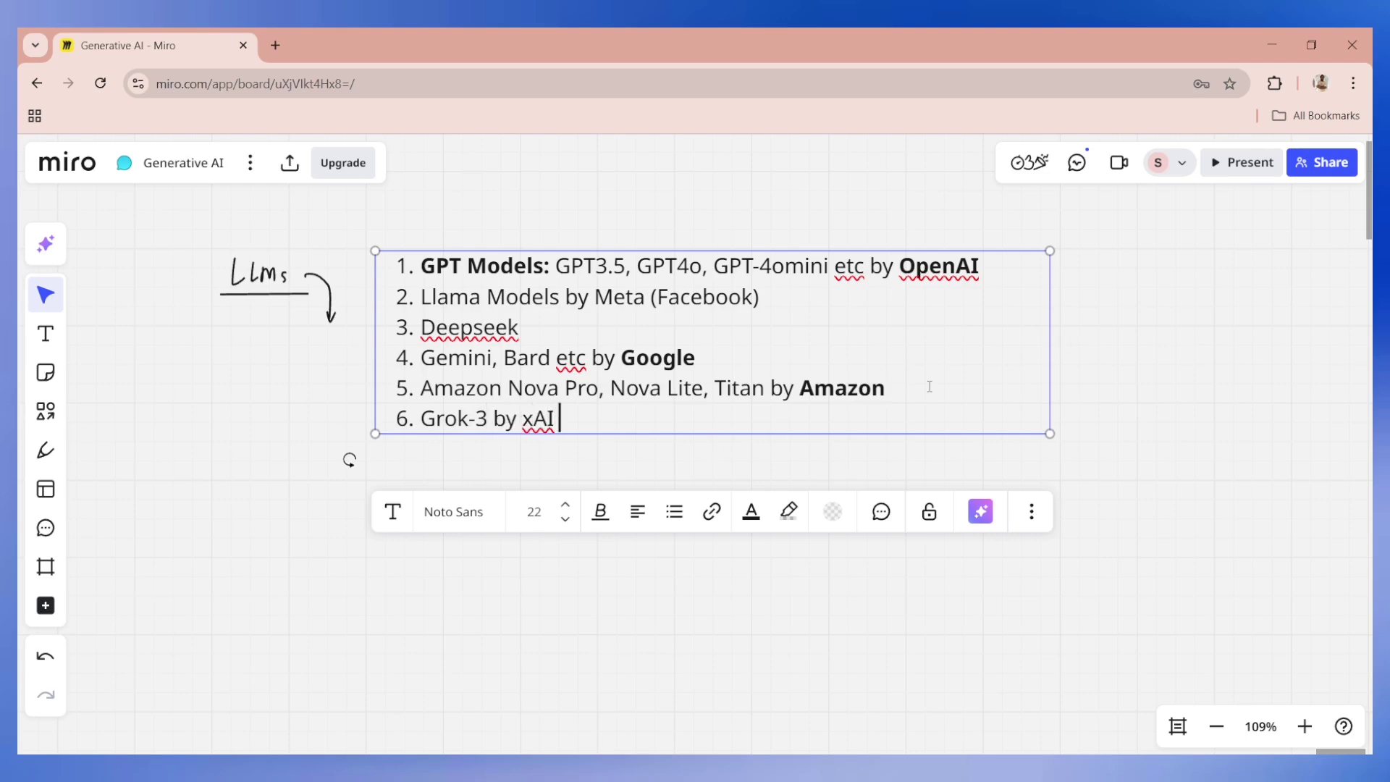
{"action": "type", "text": "(Elon Musk)"}
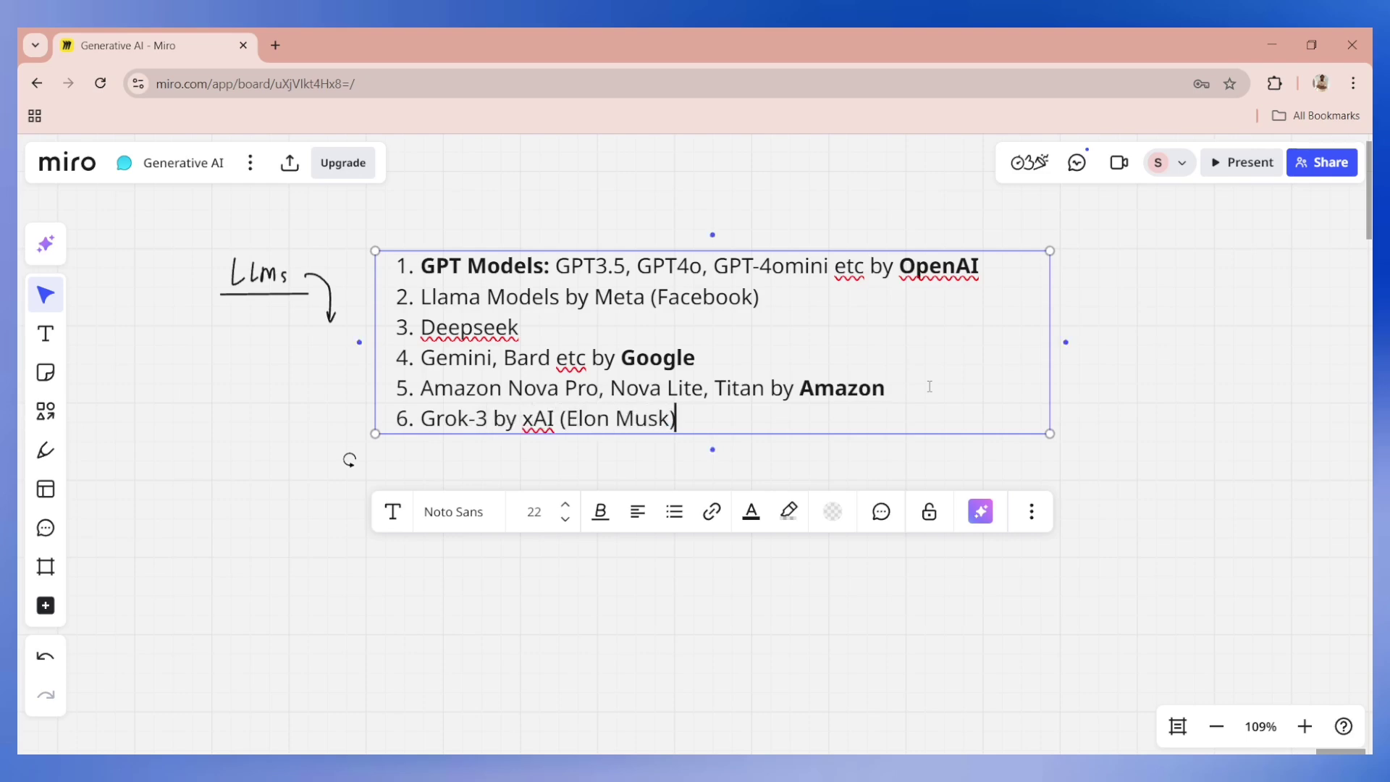
{"action": "key", "text": "Return"}
{"action": "type", "text": "Qwen by Alibaba"}
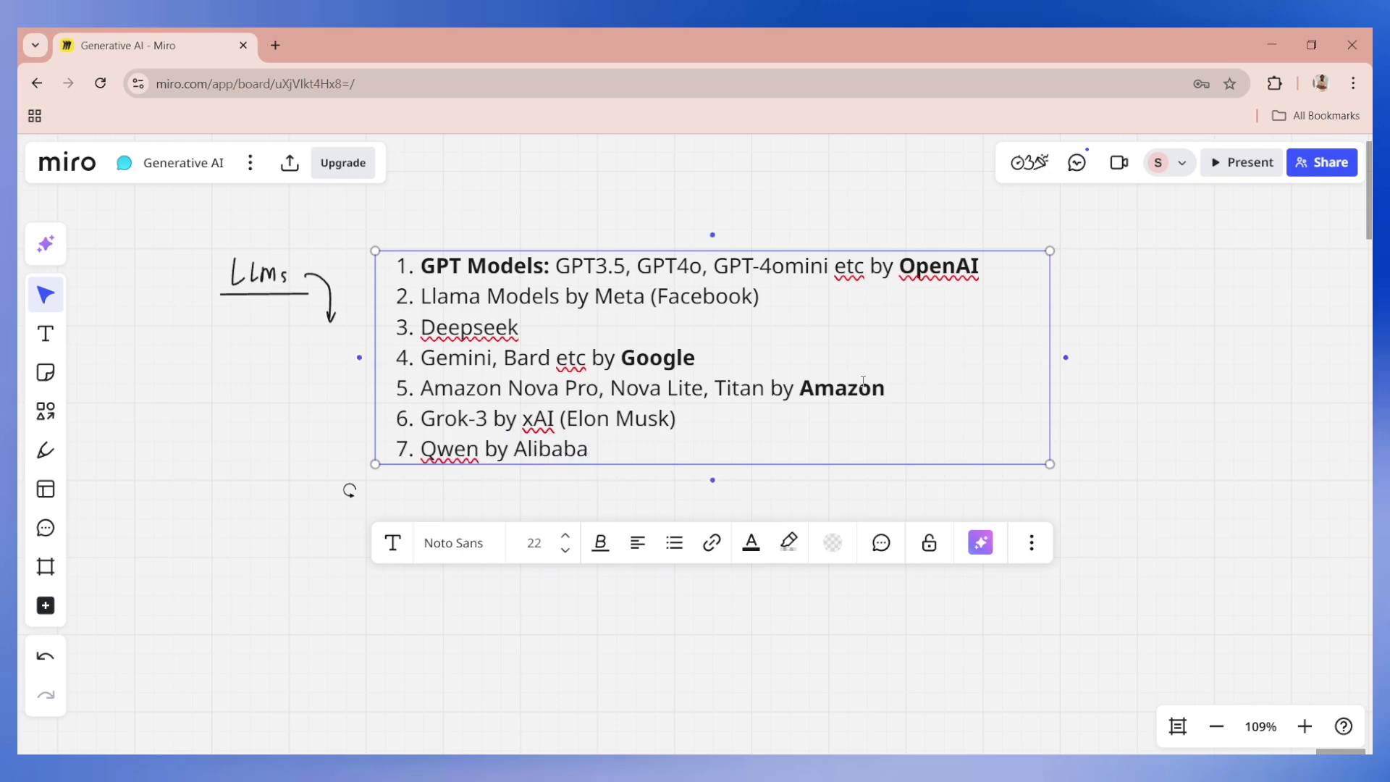
{"action": "key", "text": "ctrl+shift+Left"}
{"action": "key", "text": "ctrl+b"}
{"action": "left_click", "coordinate": [627, 448]}
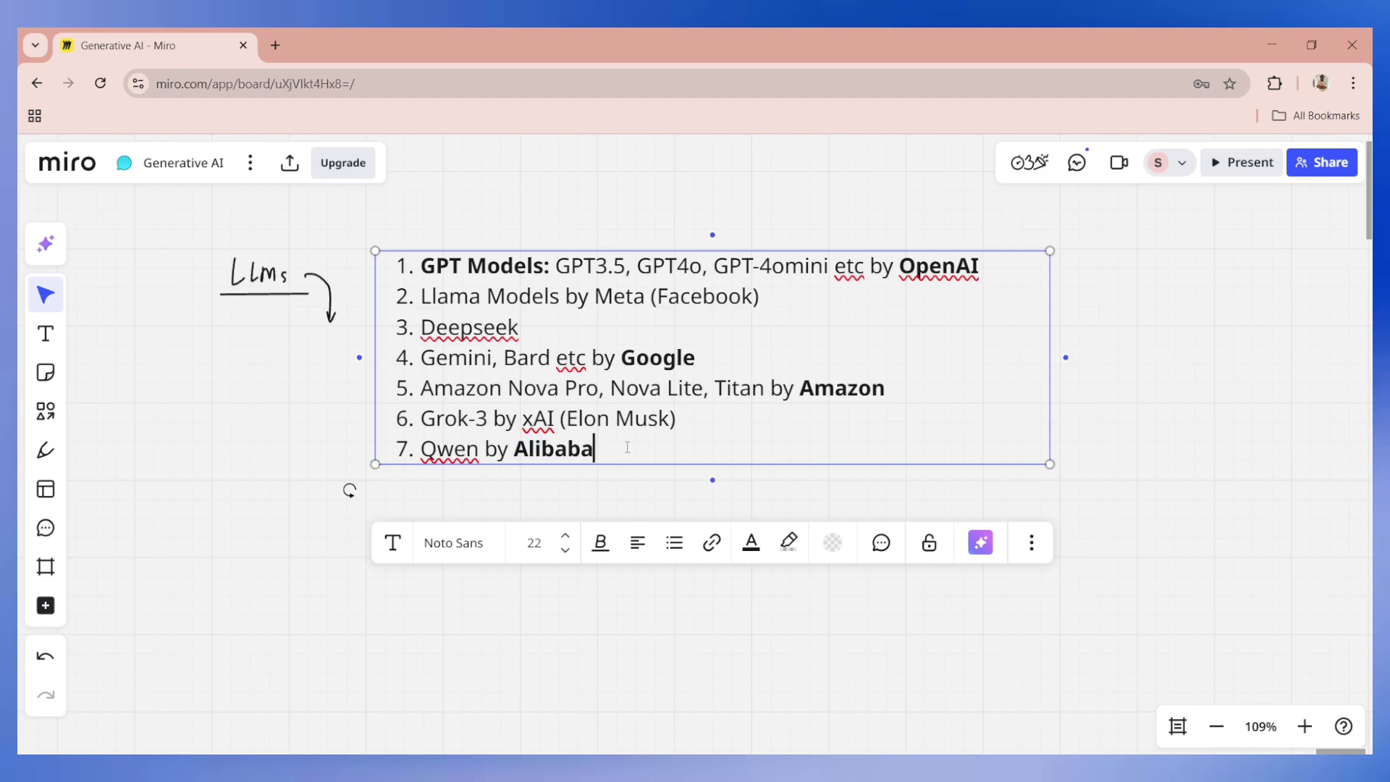
Step: Add item 8 'Mistral, Mixtral, Zephyr etc etc.' and deselect the list
{"action": "key", "text": "Return"}
{"action": "type", "text": "Mistral, Mi"}
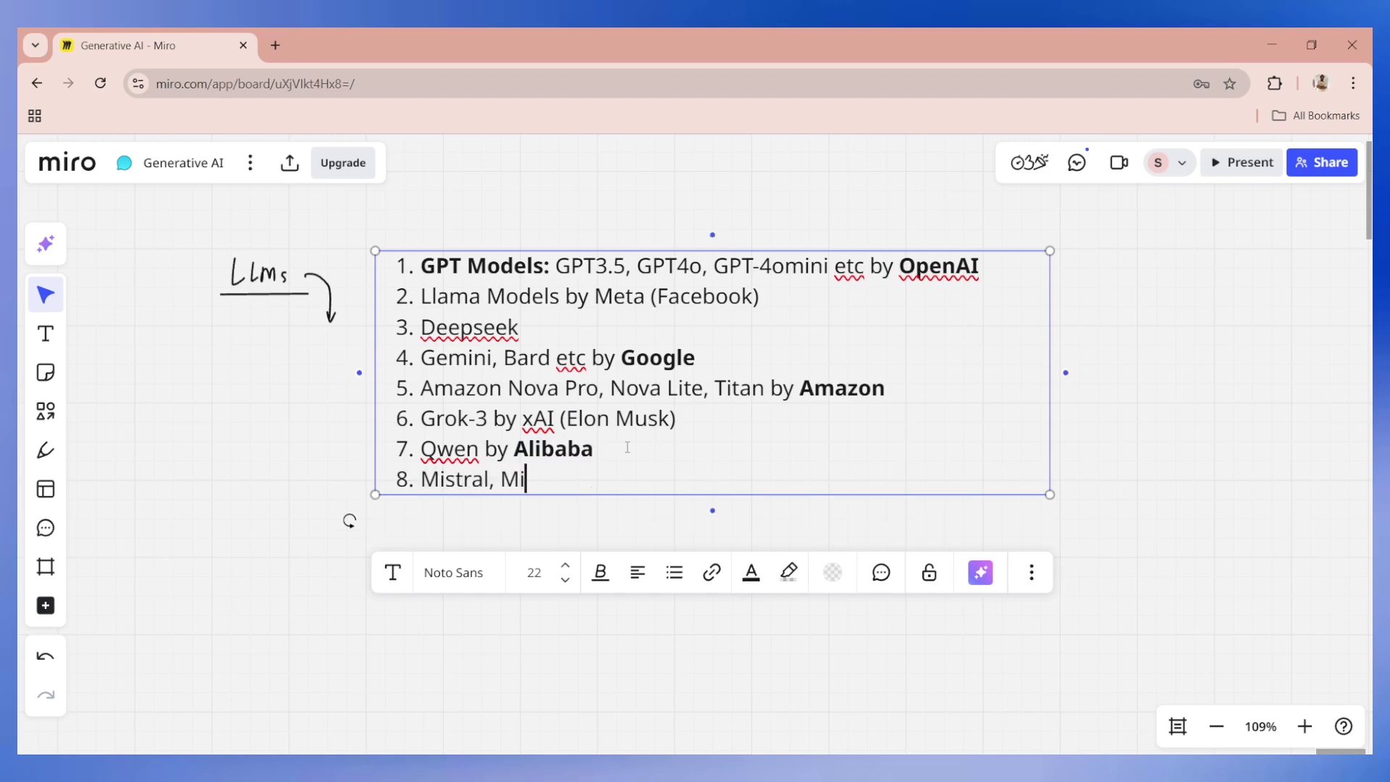
{"action": "type", "text": "xtral, Zephy"}
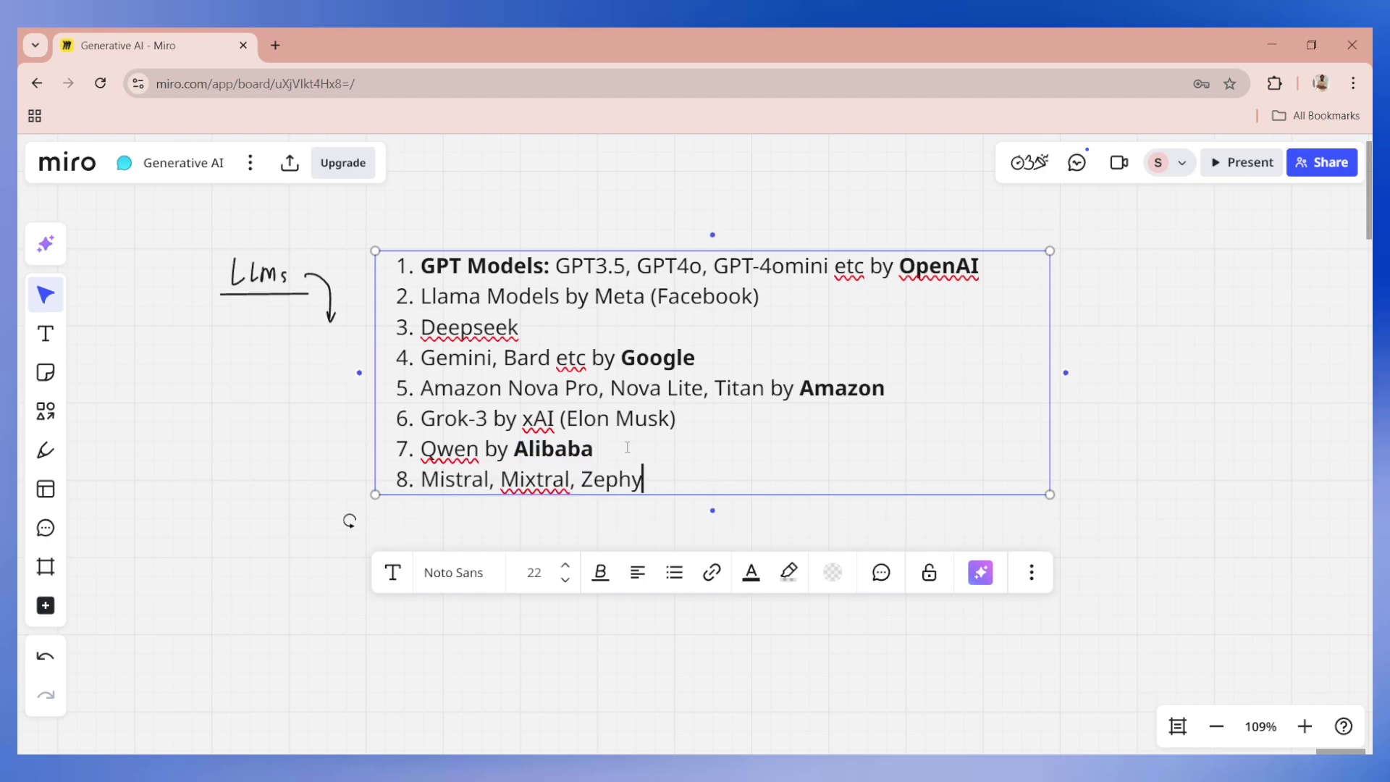
{"action": "type", "text": "etc etc."}
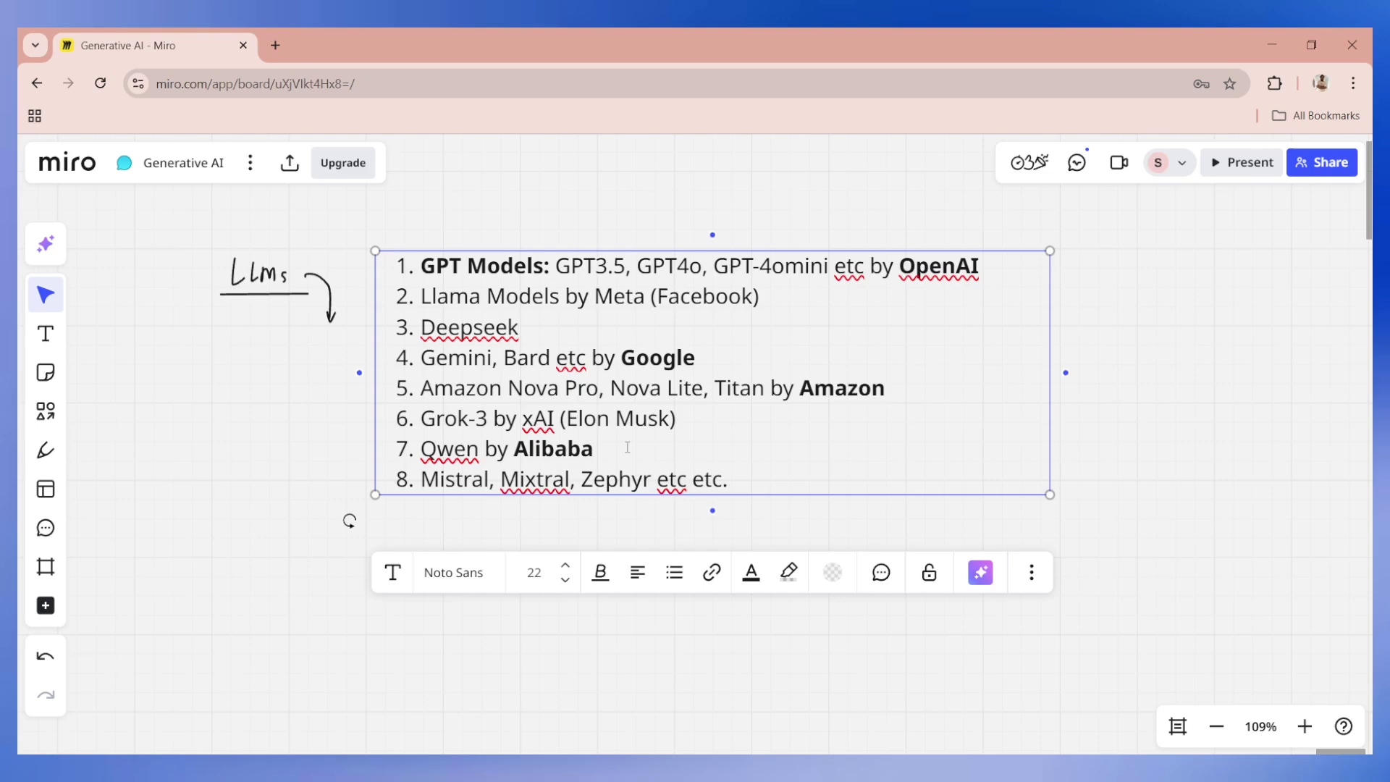
{"action": "left_click", "coordinate": [342, 352]}
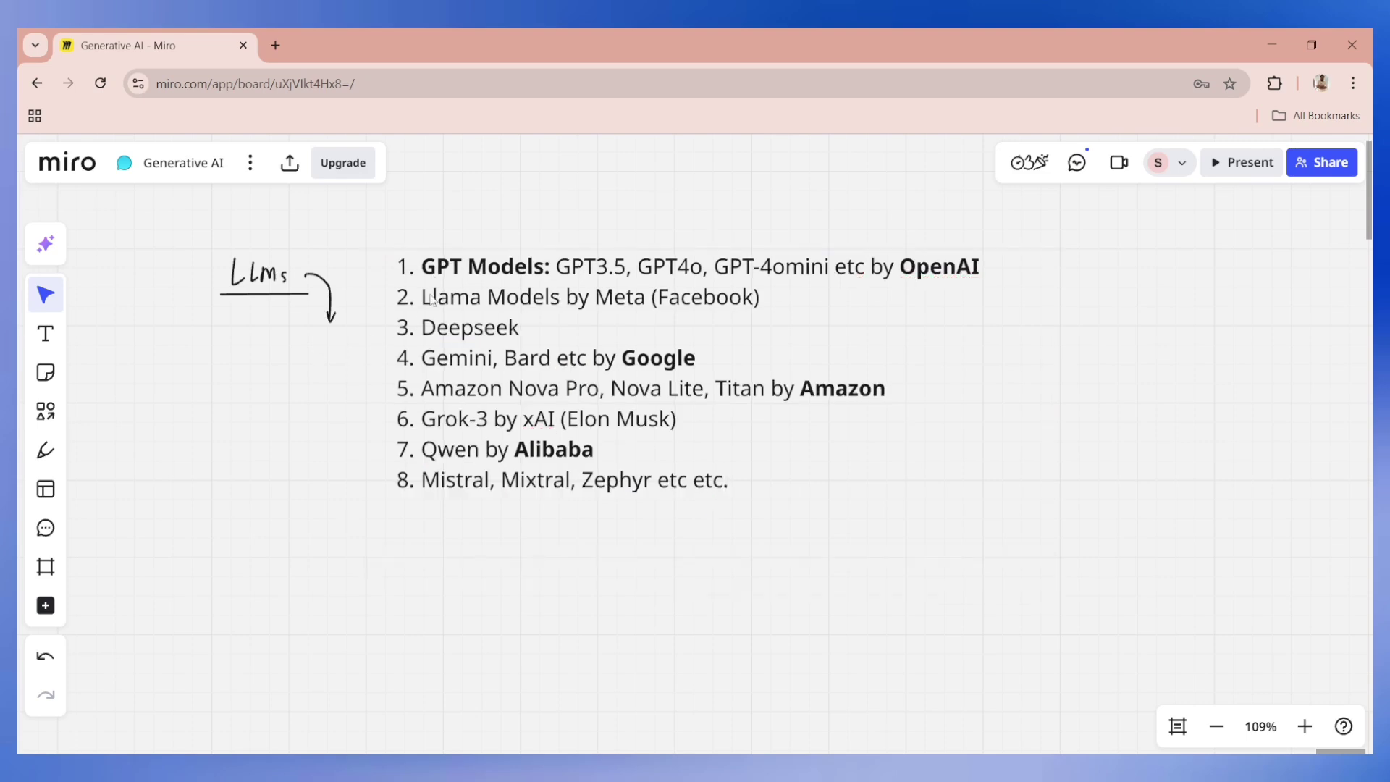
Step: Open ollama in a new tab, scroll its model list to llama3.1, and return to the Generative AI board
{"action": "key", "text": "ctrl+t"}
{"action": "type", "text": "ollama.com/models"}
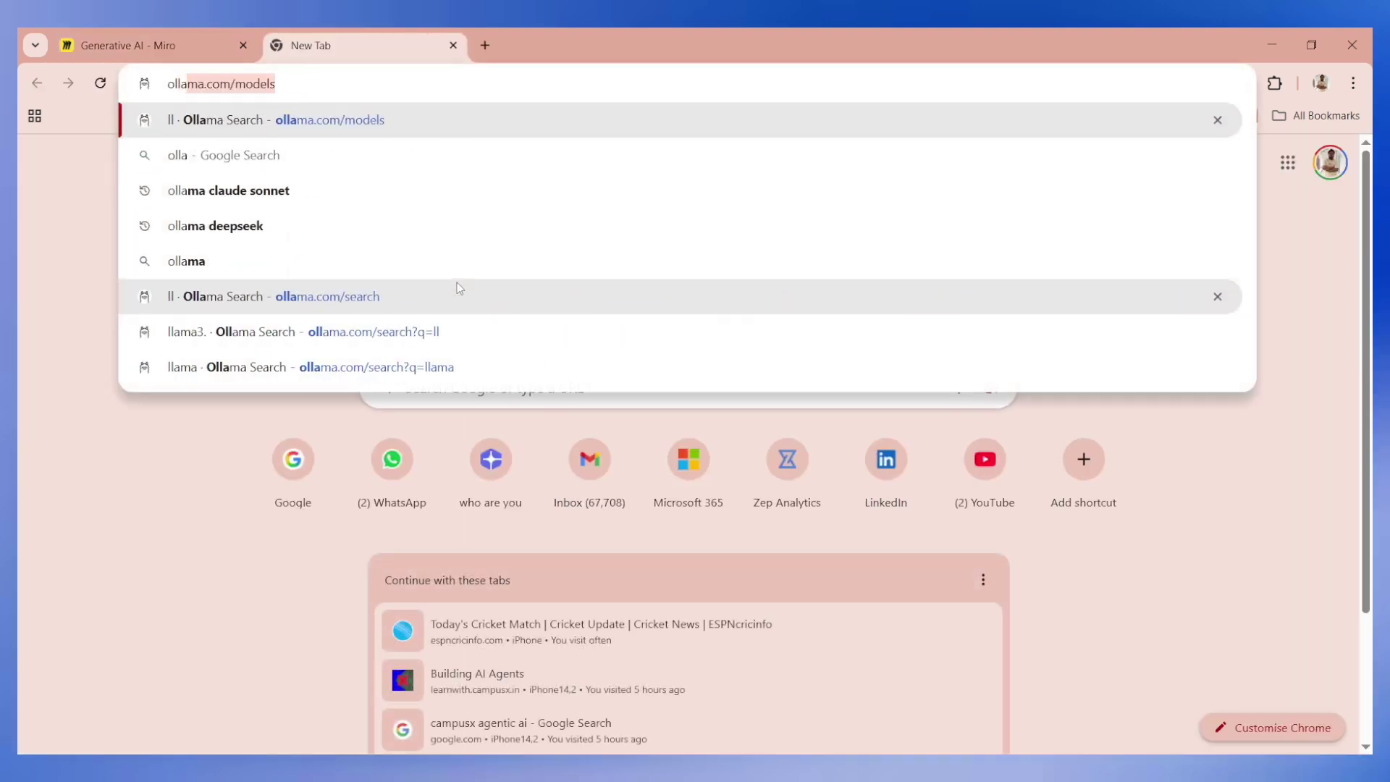
{"action": "key", "text": "Return"}
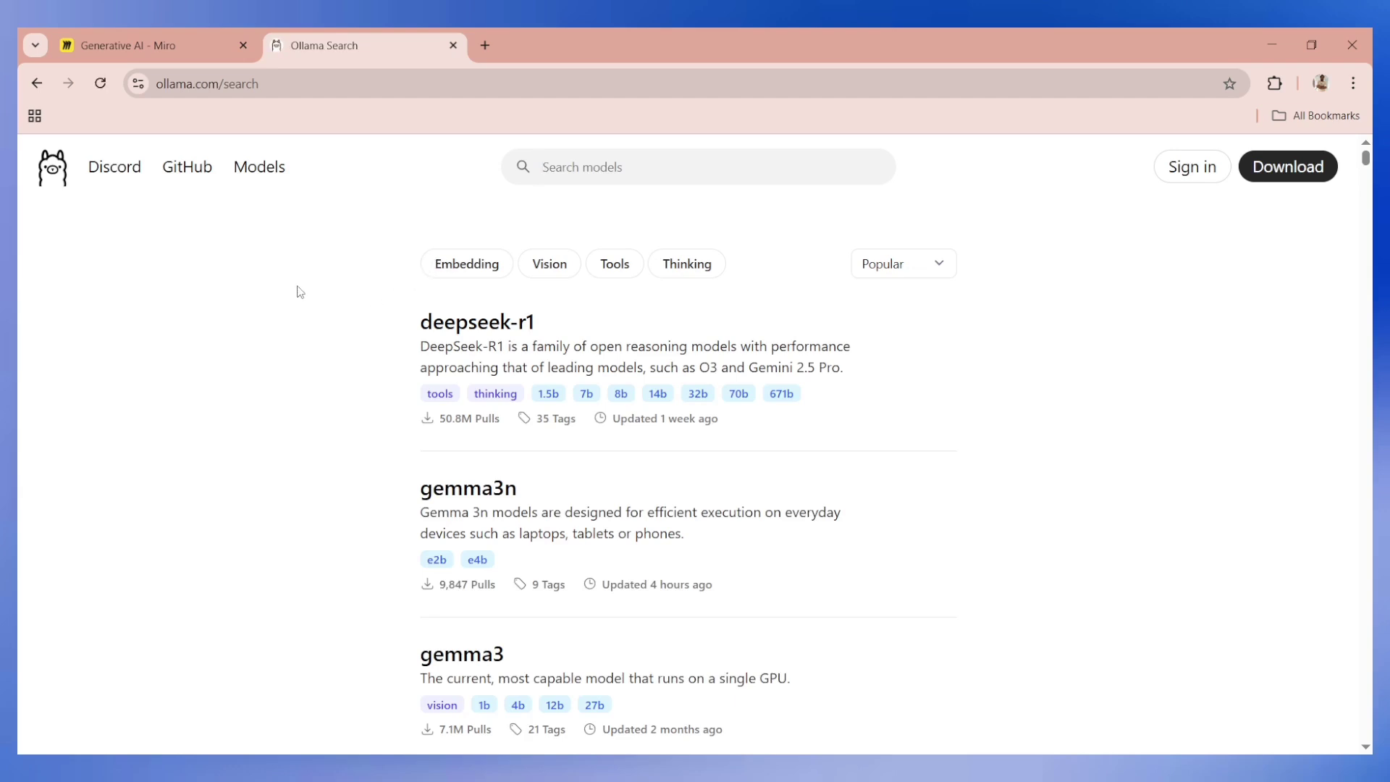
{"action": "scroll", "coordinate": [299, 297], "scroll_direction": "down", "scroll_amount": 10}
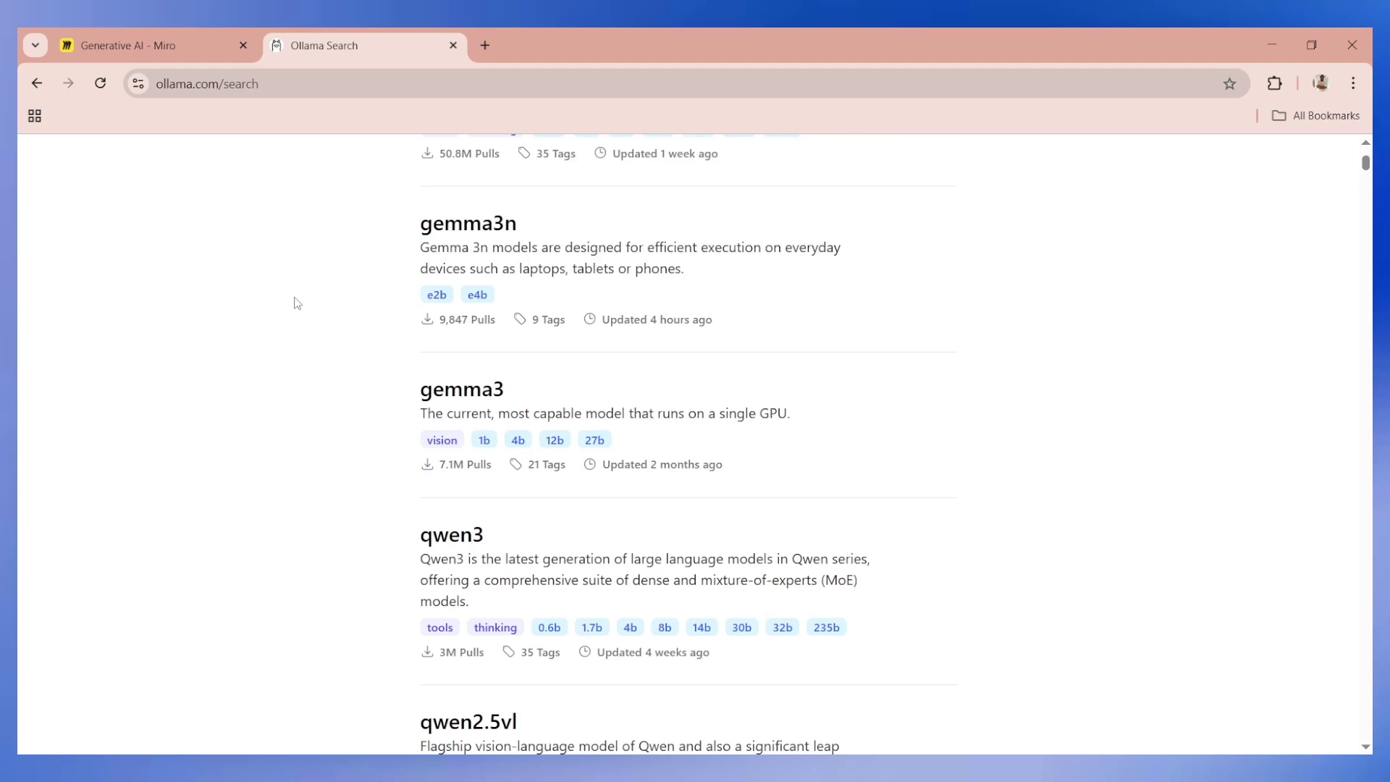
{"action": "scroll", "coordinate": [308, 296], "scroll_direction": "down", "scroll_amount": 2}
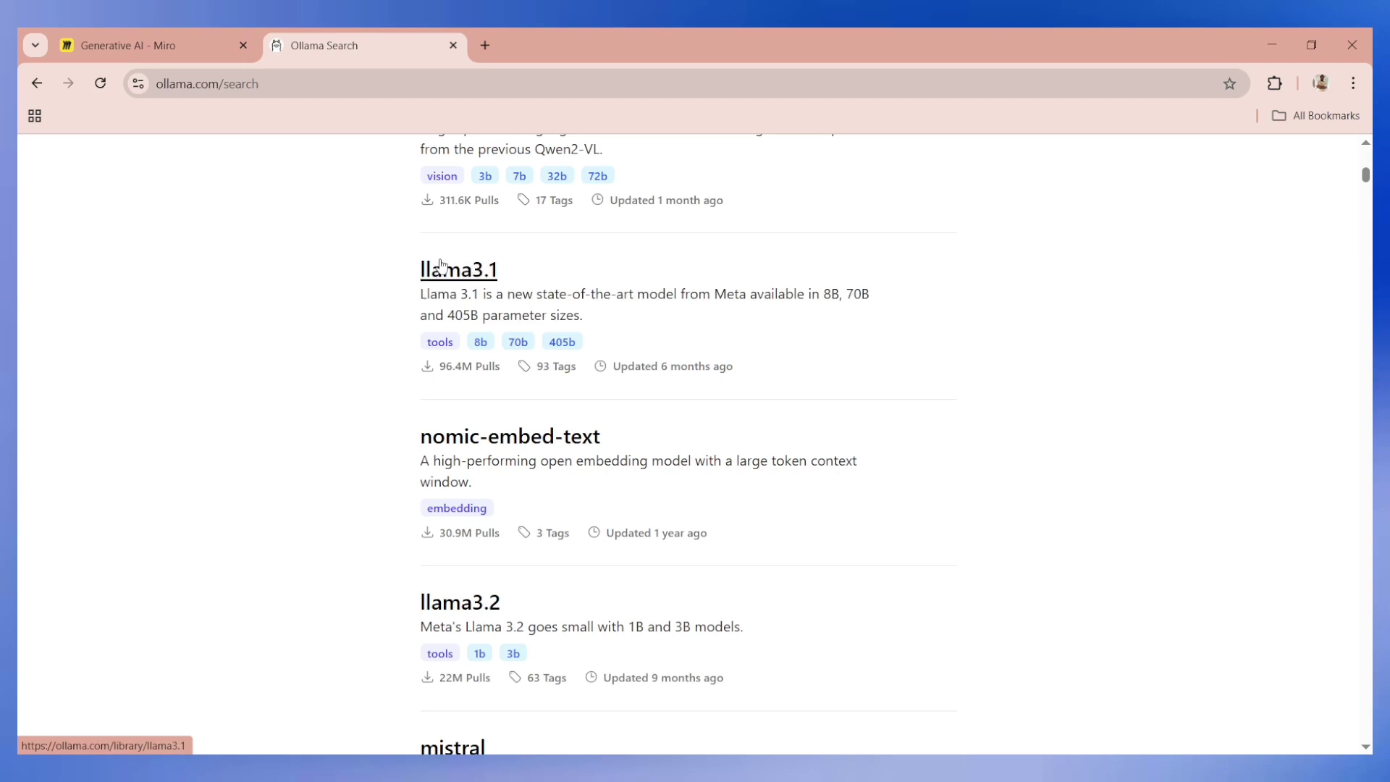
{"action": "left_click", "coordinate": [185, 40]}
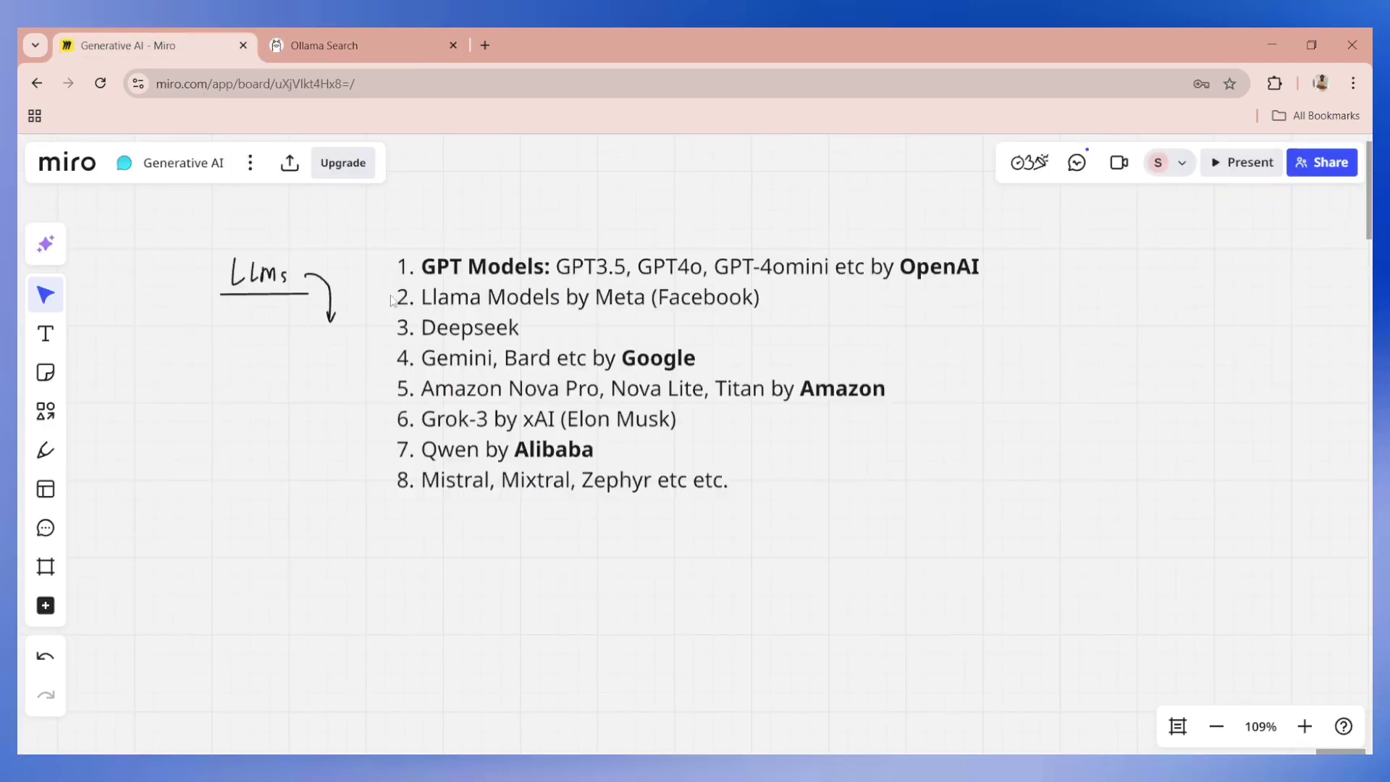
Step: Move the numbered LLM list left and down and shrink its text
{"action": "left_click_drag", "start_coordinate": [540, 383], "coordinate": [339, 475]}
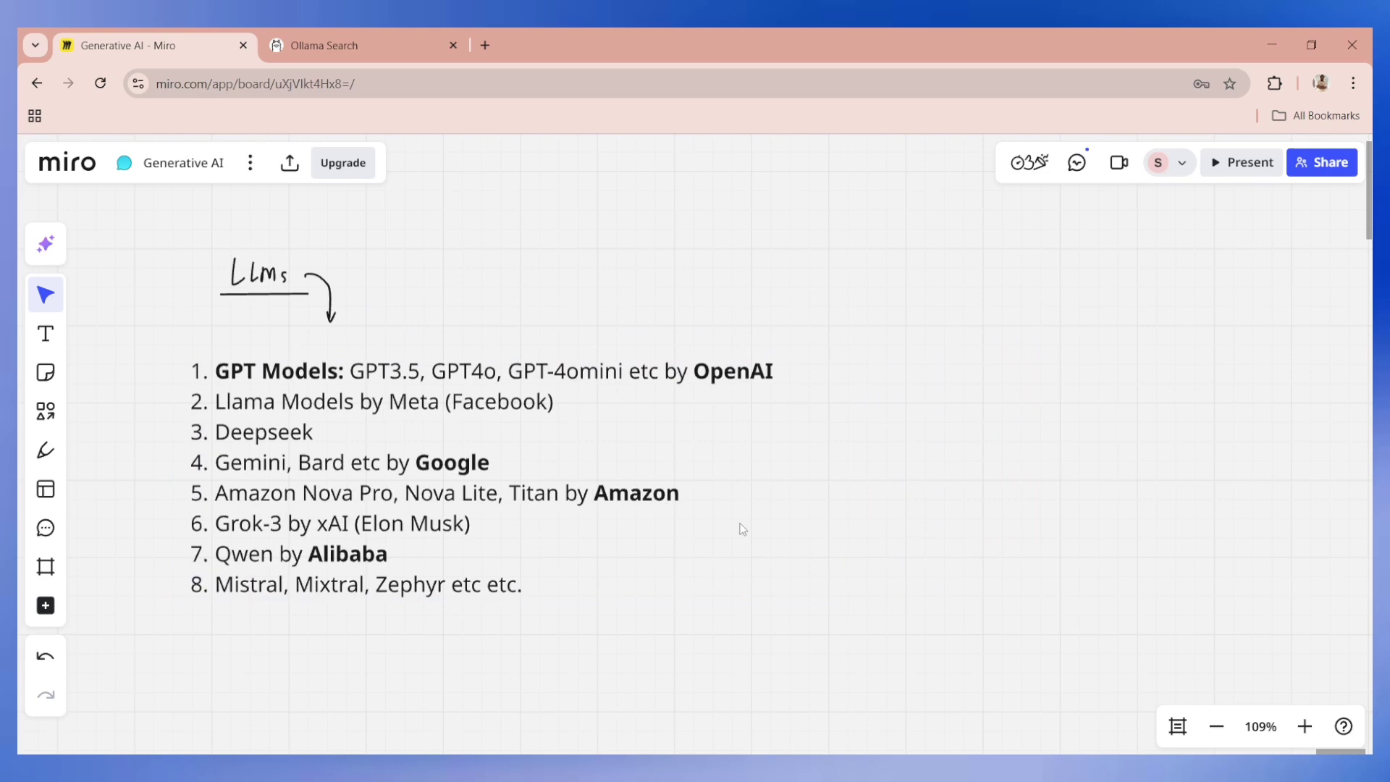
{"action": "left_click", "coordinate": [669, 516]}
{"action": "left_click_drag", "start_coordinate": [840, 605], "coordinate": [593, 537]}
{"action": "left_click_drag", "start_coordinate": [397, 438], "coordinate": [445, 420]}
Step: Hand-draw a circled 'LLMs' with two arrows labelled 'APIs' and 'Open Source', undoing mistaken strokes
{"action": "left_click", "coordinate": [45, 449]}
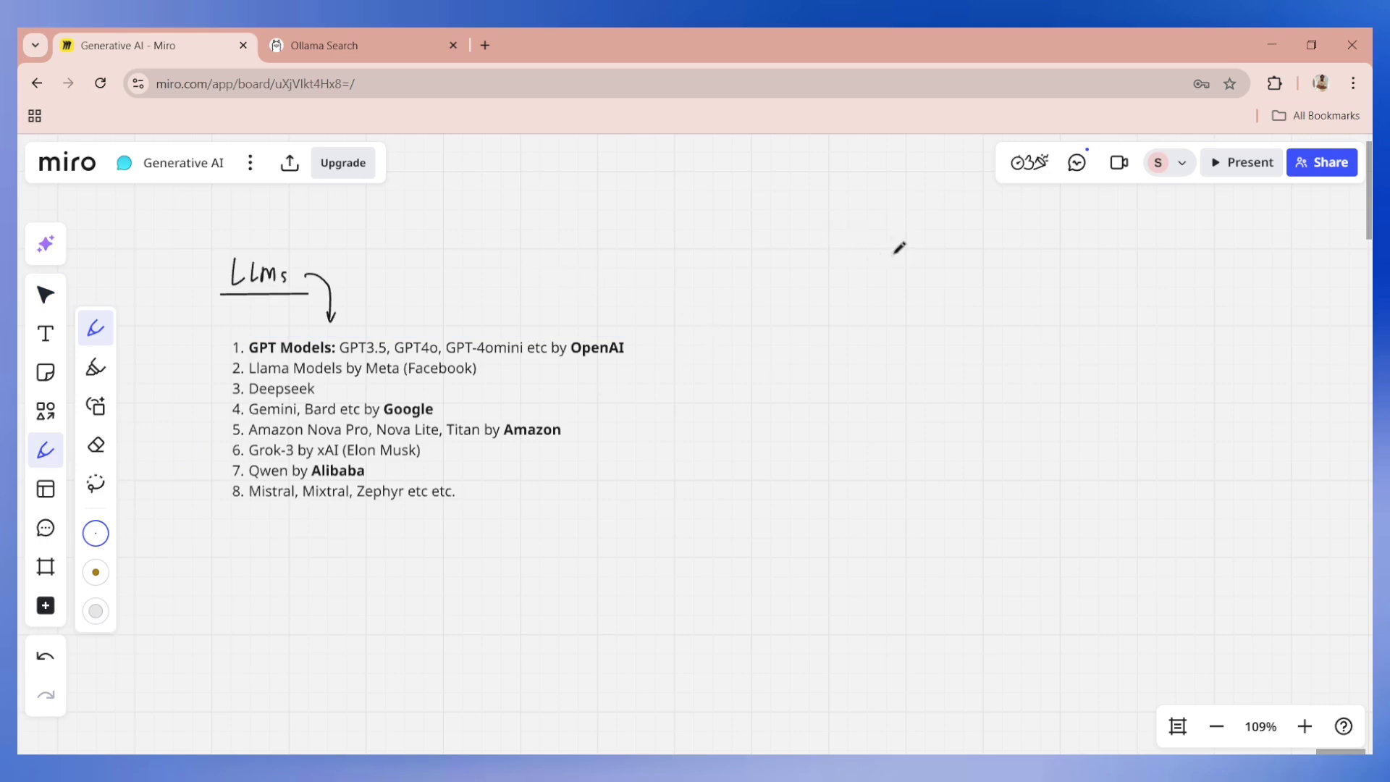
{"action": "mouse_move", "coordinate": [898, 242]}
{"action": "left_mouse_down"}
{"action": "mouse_move", "coordinate": [906, 265]}
{"action": "mouse_move", "coordinate": [950, 253]}
{"action": "mouse_move", "coordinate": [945, 263]}
{"action": "mouse_move", "coordinate": [884, 242]}
{"action": "mouse_move", "coordinate": [956, 282]}
{"action": "mouse_move", "coordinate": [959, 226]}
{"action": "left_mouse_up"}
{"action": "mouse_move", "coordinate": [898, 284]}
{"action": "left_mouse_down"}
{"action": "mouse_move", "coordinate": [826, 365]}
{"action": "mouse_move", "coordinate": [851, 362]}
{"action": "mouse_move", "coordinate": [850, 377]}
{"action": "left_mouse_up"}
{"action": "mouse_move", "coordinate": [954, 283]}
{"action": "left_mouse_down"}
{"action": "mouse_move", "coordinate": [1033, 355]}
{"action": "mouse_move", "coordinate": [1078, 359]}
{"action": "left_mouse_up"}
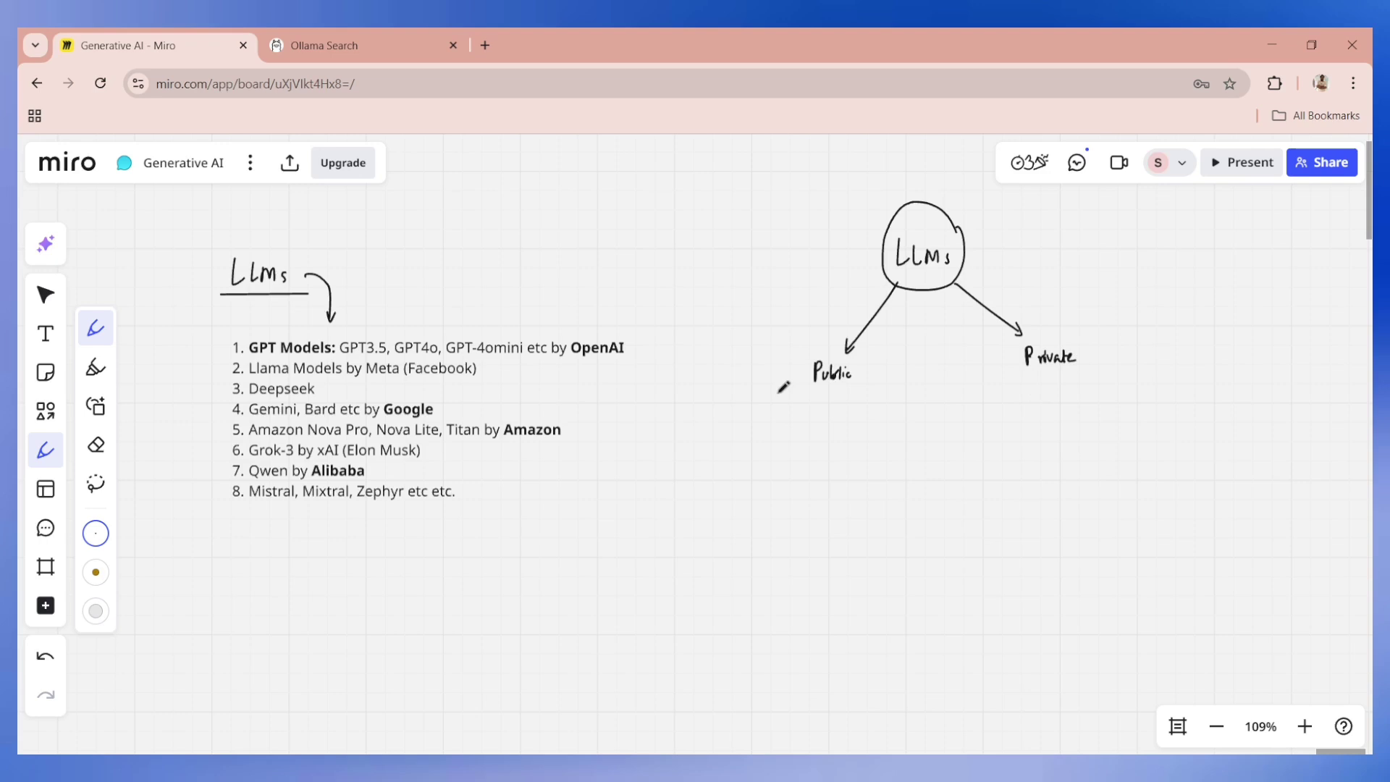
{"action": "key", "text": "ctrl+z"}
{"action": "key", "text": "ctrl+z"}
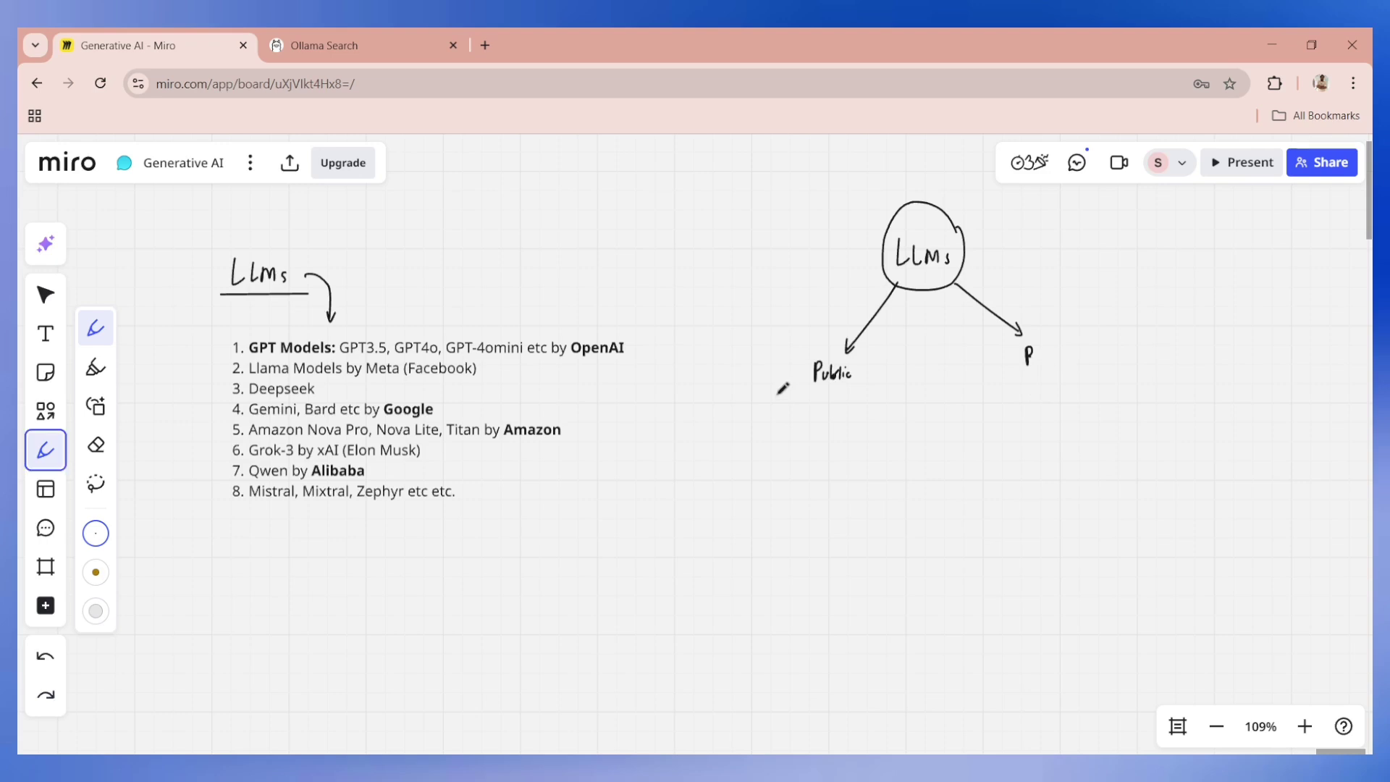
{"action": "key", "text": "ctrl+z"}
{"action": "key", "text": "ctrl+z"}
{"action": "mouse_move", "coordinate": [958, 281]}
{"action": "left_mouse_down"}
{"action": "mouse_move", "coordinate": [1027, 340]}
{"action": "mouse_move", "coordinate": [1013, 349]}
{"action": "left_mouse_up"}
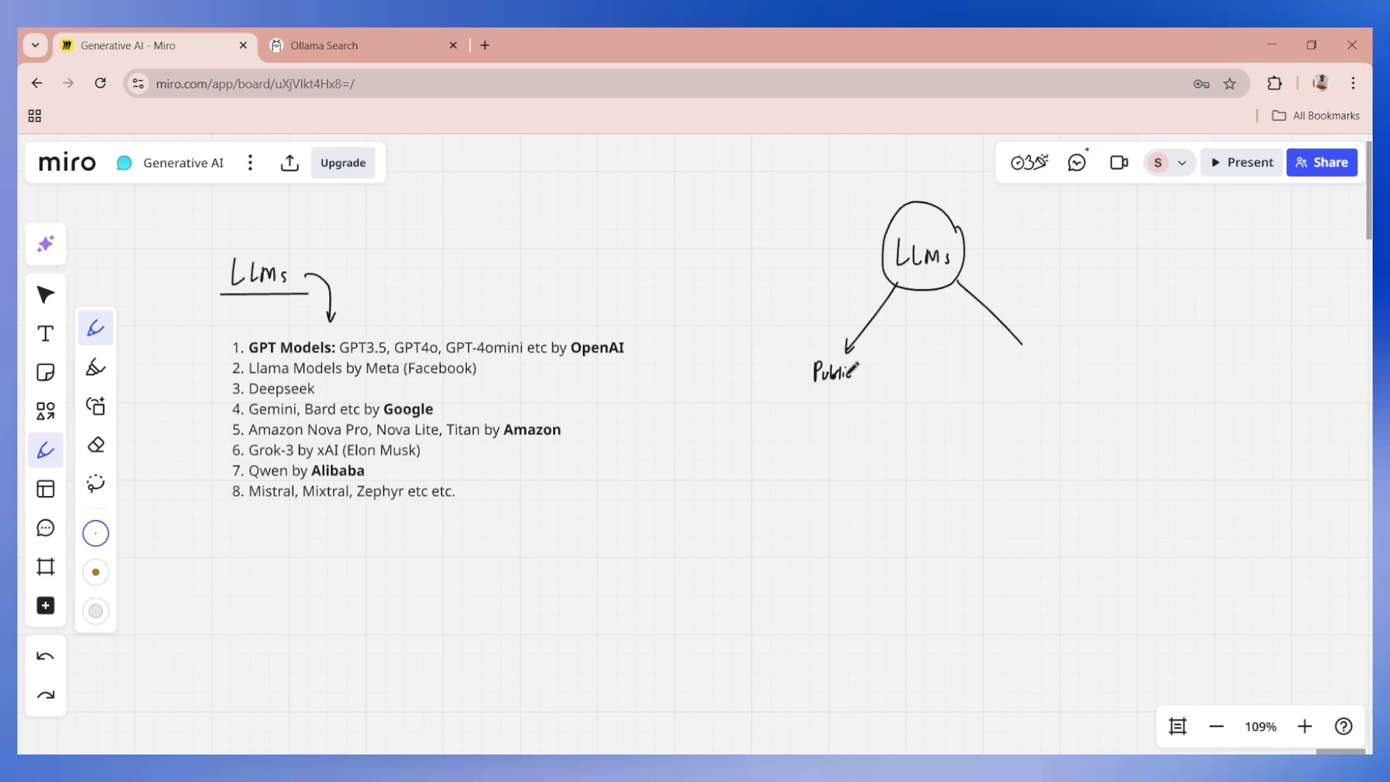
{"action": "key", "text": "ctrl+z"}
{"action": "key", "text": "ctrl+z"}
{"action": "key", "text": "ctrl+z"}
{"action": "key", "text": "ctrl+z"}
{"action": "key", "text": "ctrl+z"}
{"action": "key", "text": "ctrl+z"}
{"action": "key", "text": "ctrl+z"}
{"action": "key", "text": "ctrl+z"}
{"action": "left_click_drag", "start_coordinate": [821, 385], "coordinate": [859, 381]}
{"action": "mouse_move", "coordinate": [961, 282]}
{"action": "left_mouse_down"}
{"action": "mouse_move", "coordinate": [1018, 362]}
{"action": "mouse_move", "coordinate": [1081, 366]}
{"action": "left_mouse_up"}
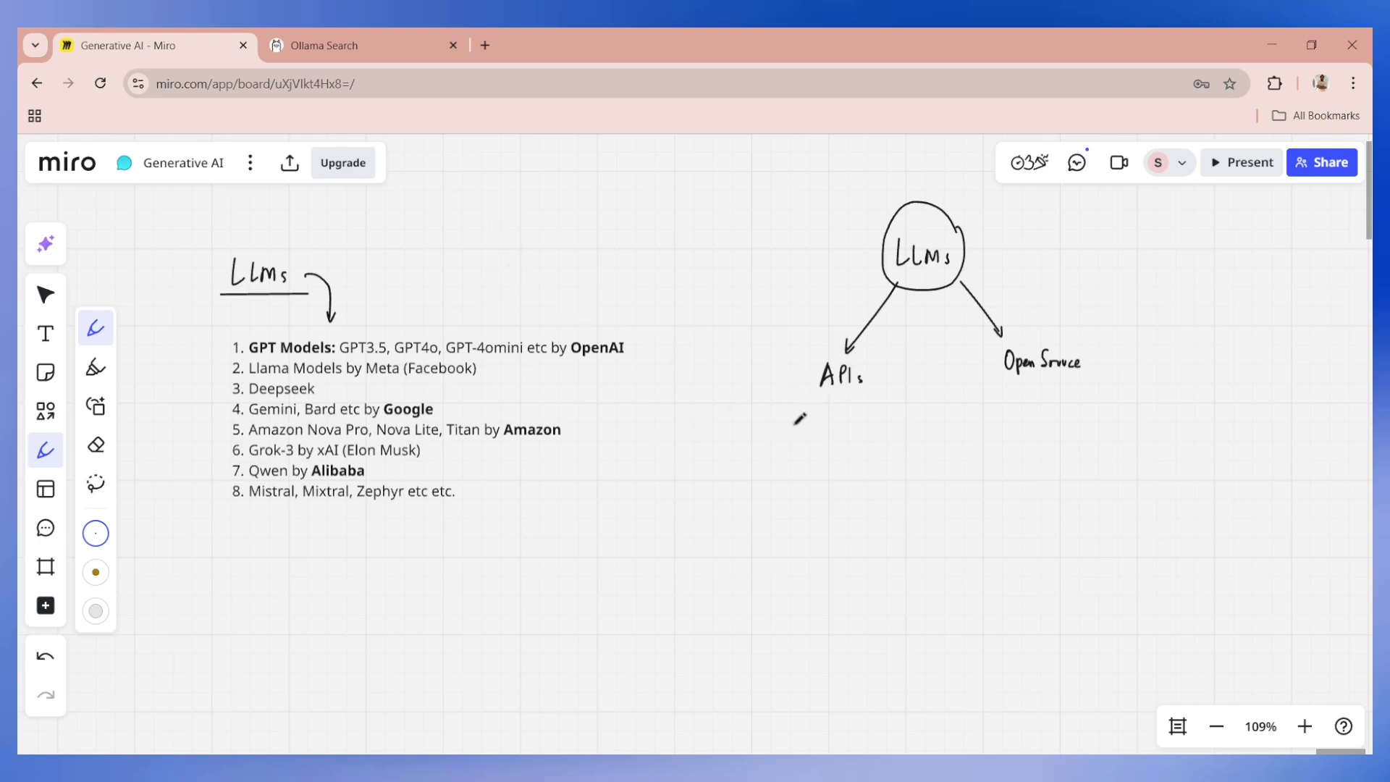
Step: Erase the OpenAI and Grok AI notes under APIs and draw a down-left arrow for Public
{"action": "mouse_move", "coordinate": [812, 410]}
{"action": "left_mouse_down"}
{"action": "mouse_move", "coordinate": [833, 426]}
{"action": "mouse_move", "coordinate": [863, 420]}
{"action": "mouse_move", "coordinate": [819, 456]}
{"action": "mouse_move", "coordinate": [861, 450]}
{"action": "mouse_move", "coordinate": [864, 463]}
{"action": "left_mouse_up"}
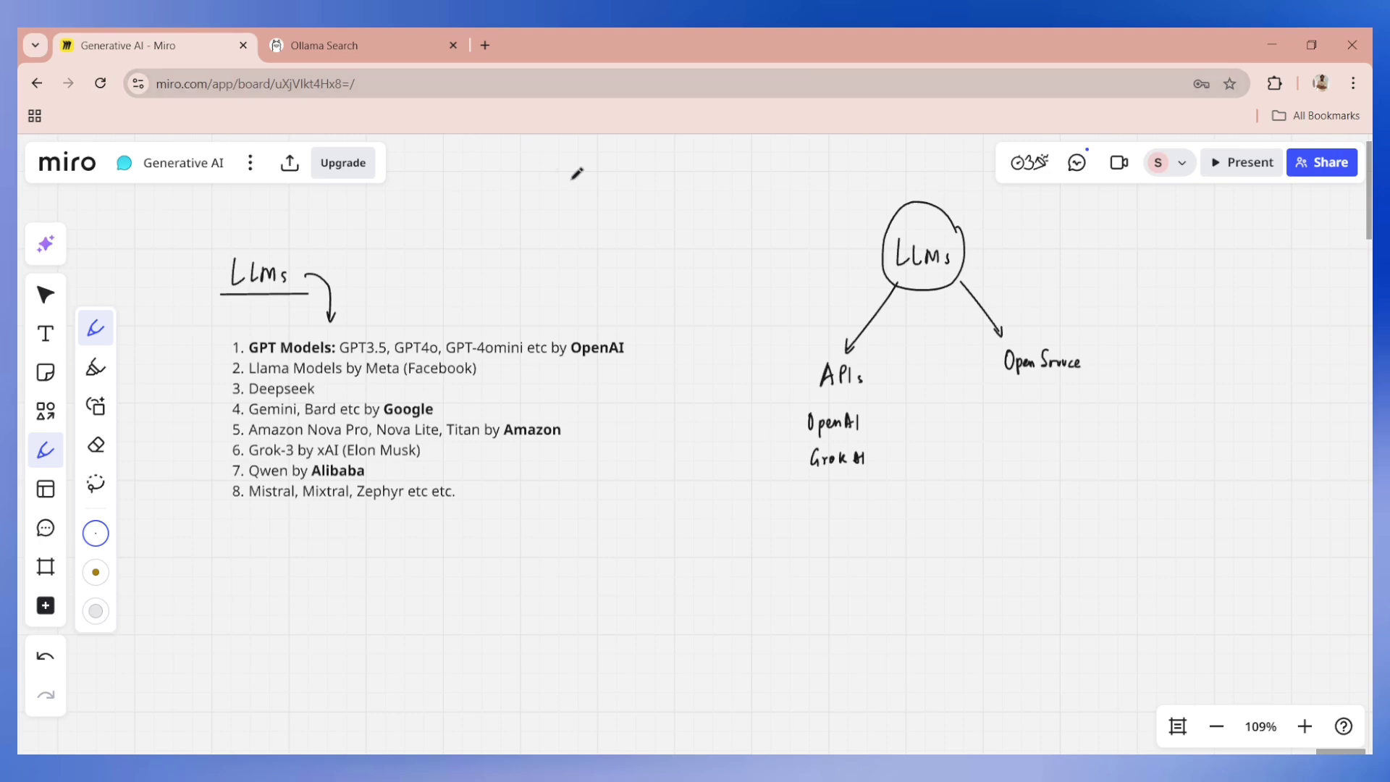
{"action": "mouse_move", "coordinate": [768, 425]}
{"action": "left_mouse_down"}
{"action": "mouse_move", "coordinate": [801, 425]}
{"action": "mouse_move", "coordinate": [801, 458]}
{"action": "left_mouse_up"}
{"action": "left_click_drag", "start_coordinate": [793, 451], "coordinate": [794, 464]}
{"action": "left_click", "coordinate": [97, 453]}
{"action": "mouse_move", "coordinate": [771, 424]}
{"action": "left_mouse_down"}
{"action": "mouse_move", "coordinate": [875, 418]}
{"action": "mouse_move", "coordinate": [745, 456]}
{"action": "mouse_move", "coordinate": [854, 450]}
{"action": "left_mouse_up"}
{"action": "left_click", "coordinate": [95, 391]}
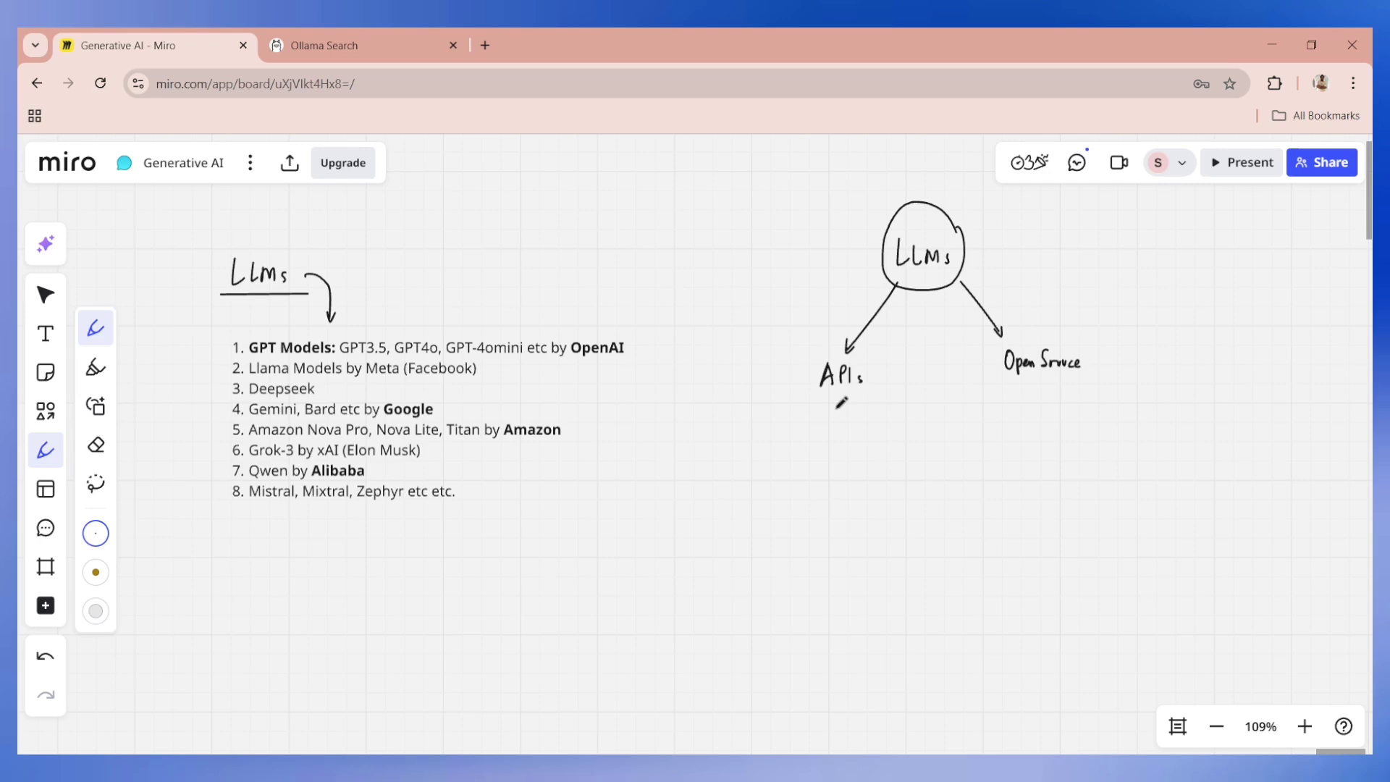
{"action": "mouse_move", "coordinate": [815, 393]}
{"action": "left_mouse_down"}
{"action": "mouse_move", "coordinate": [773, 436]}
{"action": "mouse_move", "coordinate": [786, 433]}
{"action": "mouse_move", "coordinate": [745, 450]}
{"action": "mouse_move", "coordinate": [767, 458]}
{"action": "left_mouse_up"}
Step: Add a Private arrow, box Public and Private, and write Open AI, Grok AI, Gemini under Public
{"action": "mouse_move", "coordinate": [860, 399]}
{"action": "left_mouse_down"}
{"action": "mouse_move", "coordinate": [894, 454]}
{"action": "mouse_move", "coordinate": [941, 449]}
{"action": "left_mouse_up"}
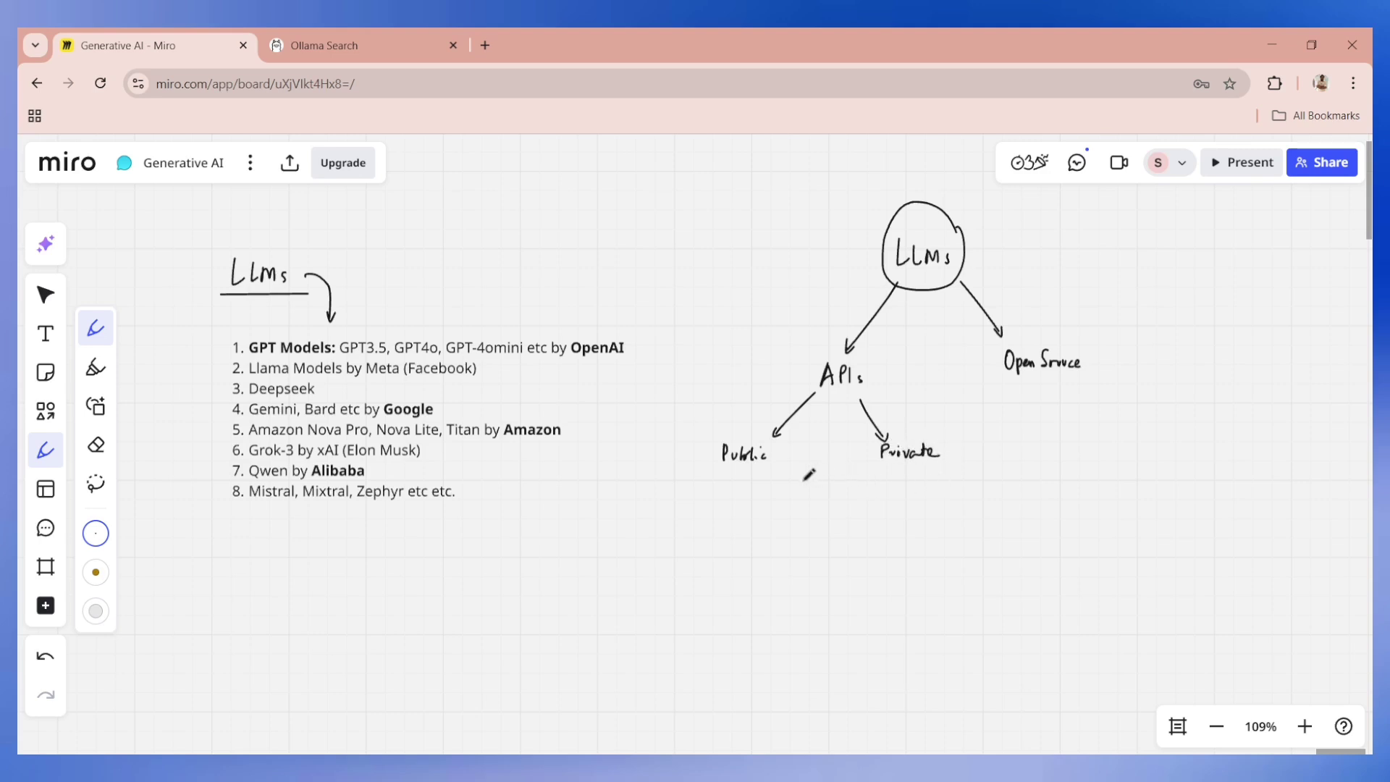
{"action": "mouse_move", "coordinate": [710, 475]}
{"action": "left_mouse_down"}
{"action": "mouse_move", "coordinate": [724, 439]}
{"action": "mouse_move", "coordinate": [769, 456]}
{"action": "mouse_move", "coordinate": [717, 469]}
{"action": "left_mouse_up"}
{"action": "mouse_move", "coordinate": [869, 472]}
{"action": "left_mouse_down"}
{"action": "mouse_move", "coordinate": [909, 438]}
{"action": "mouse_move", "coordinate": [947, 472]}
{"action": "mouse_move", "coordinate": [869, 470]}
{"action": "left_mouse_up"}
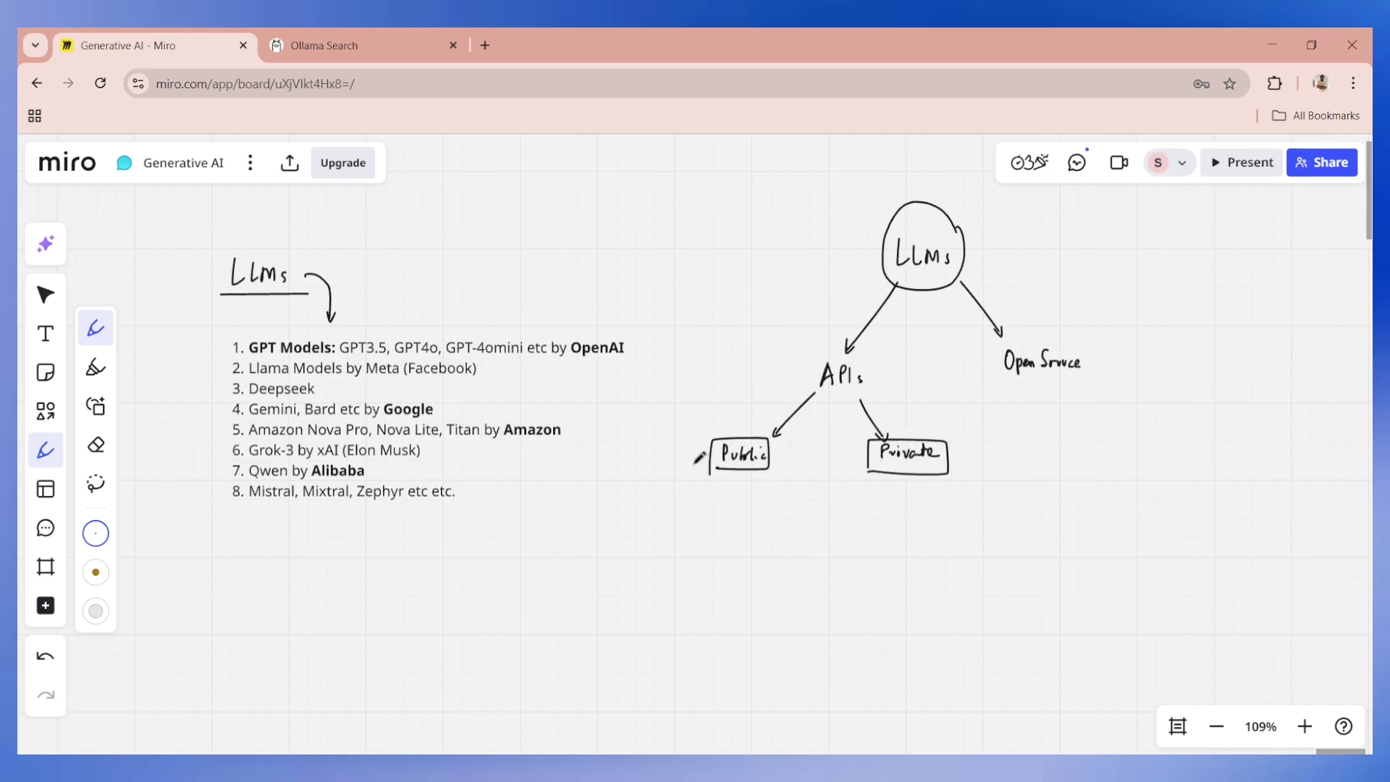
{"action": "mouse_move", "coordinate": [701, 457]}
{"action": "left_mouse_down"}
{"action": "mouse_move", "coordinate": [631, 471]}
{"action": "mouse_move", "coordinate": [638, 507]}
{"action": "mouse_move", "coordinate": [742, 512]}
{"action": "left_mouse_up"}
{"action": "left_click_drag", "start_coordinate": [752, 510], "coordinate": [775, 515]}
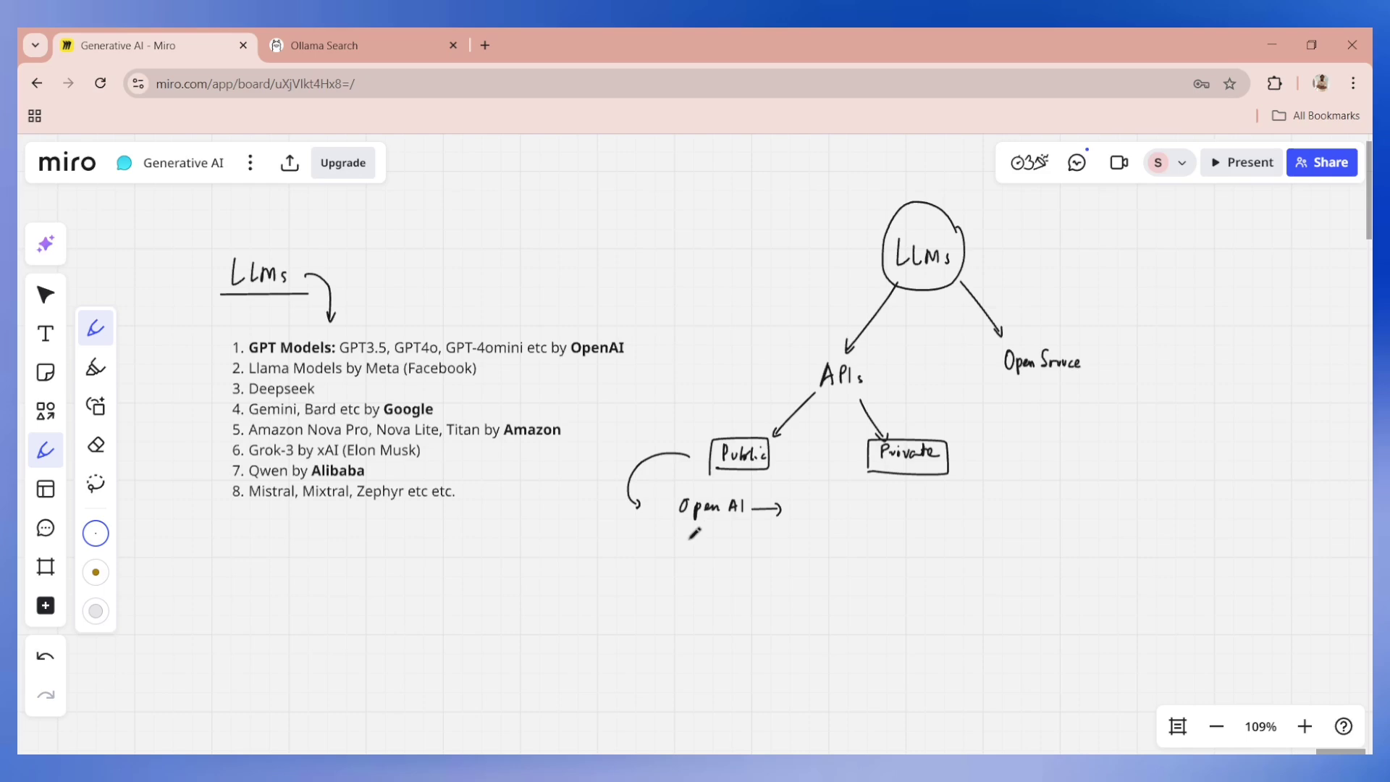
{"action": "mouse_move", "coordinate": [689, 537]}
{"action": "left_mouse_down"}
{"action": "mouse_move", "coordinate": [686, 548]}
{"action": "mouse_move", "coordinate": [735, 549]}
{"action": "mouse_move", "coordinate": [687, 587]}
{"action": "mouse_move", "coordinate": [734, 587]}
{"action": "mouse_move", "coordinate": [710, 636]}
{"action": "left_mouse_up"}
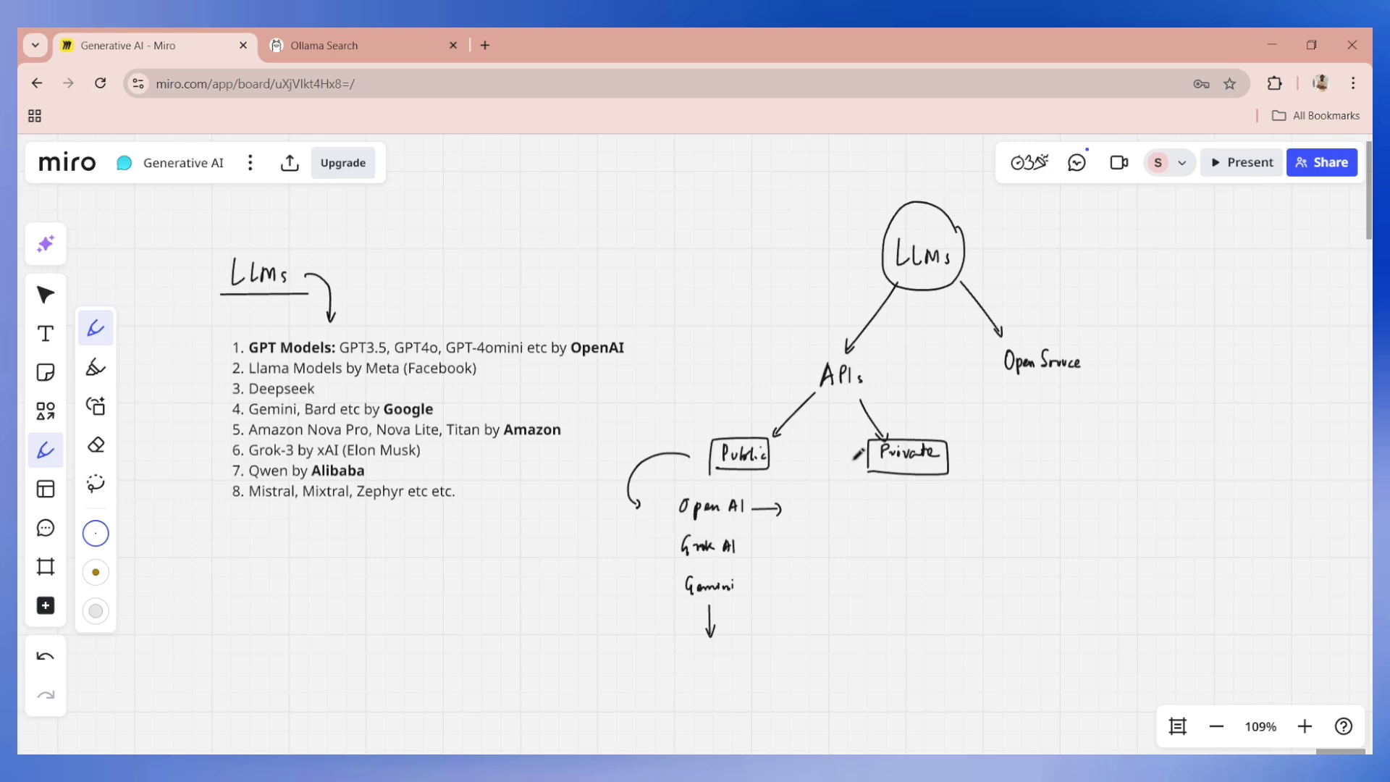
Step: Draw a curved arrow from the Private box to 'AWS', then an arrow to 'Bedrock'
{"action": "left_click_drag", "start_coordinate": [864, 450], "coordinate": [851, 491]}
{"action": "left_click_drag", "start_coordinate": [848, 495], "coordinate": [854, 499]}
{"action": "left_click_drag", "start_coordinate": [883, 510], "coordinate": [953, 509]}
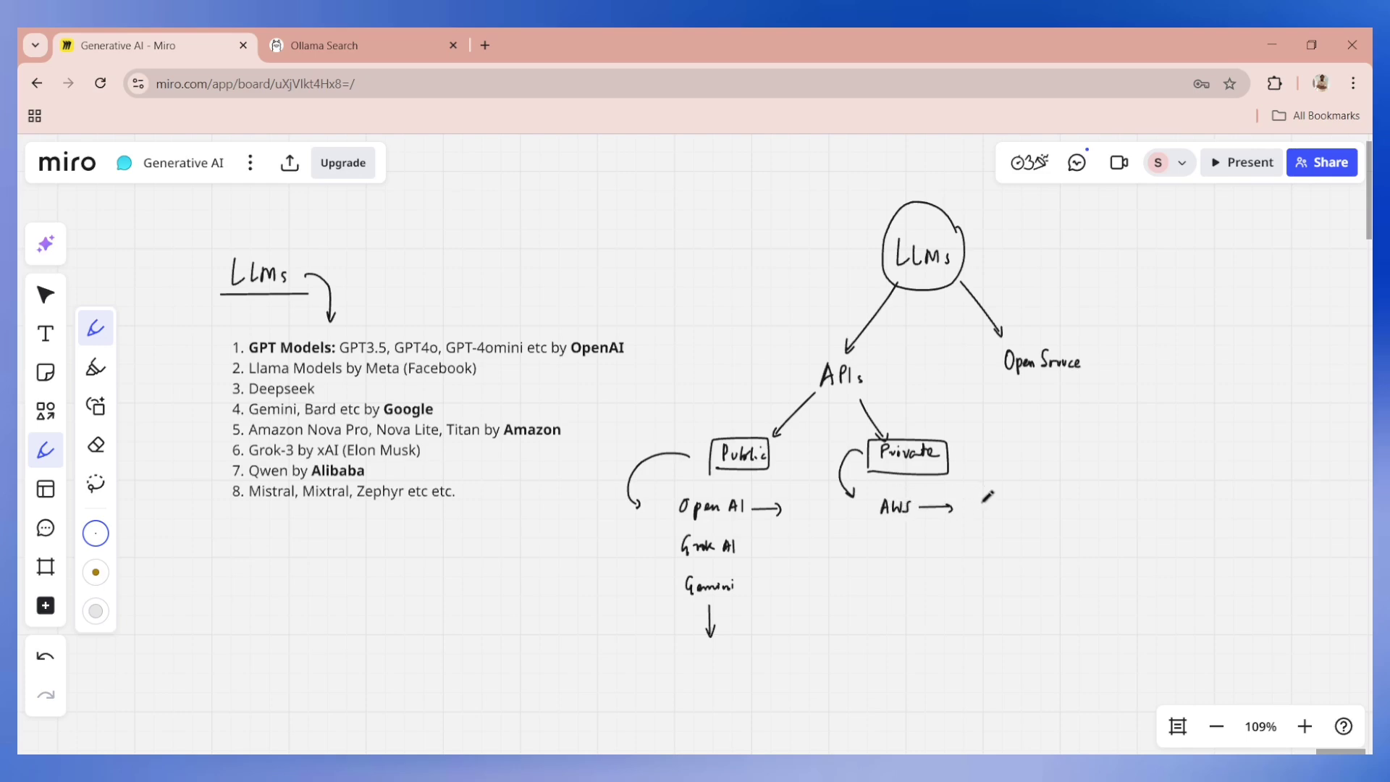
{"action": "mouse_move", "coordinate": [975, 495]}
{"action": "left_mouse_down"}
{"action": "mouse_move", "coordinate": [1034, 510]}
{"action": "mouse_move", "coordinate": [1007, 536]}
{"action": "left_mouse_up"}
Step: Open a new browser tab and search for 'aws'
{"action": "key", "text": "ctrl+t"}
{"action": "type", "text": "aws bed"}
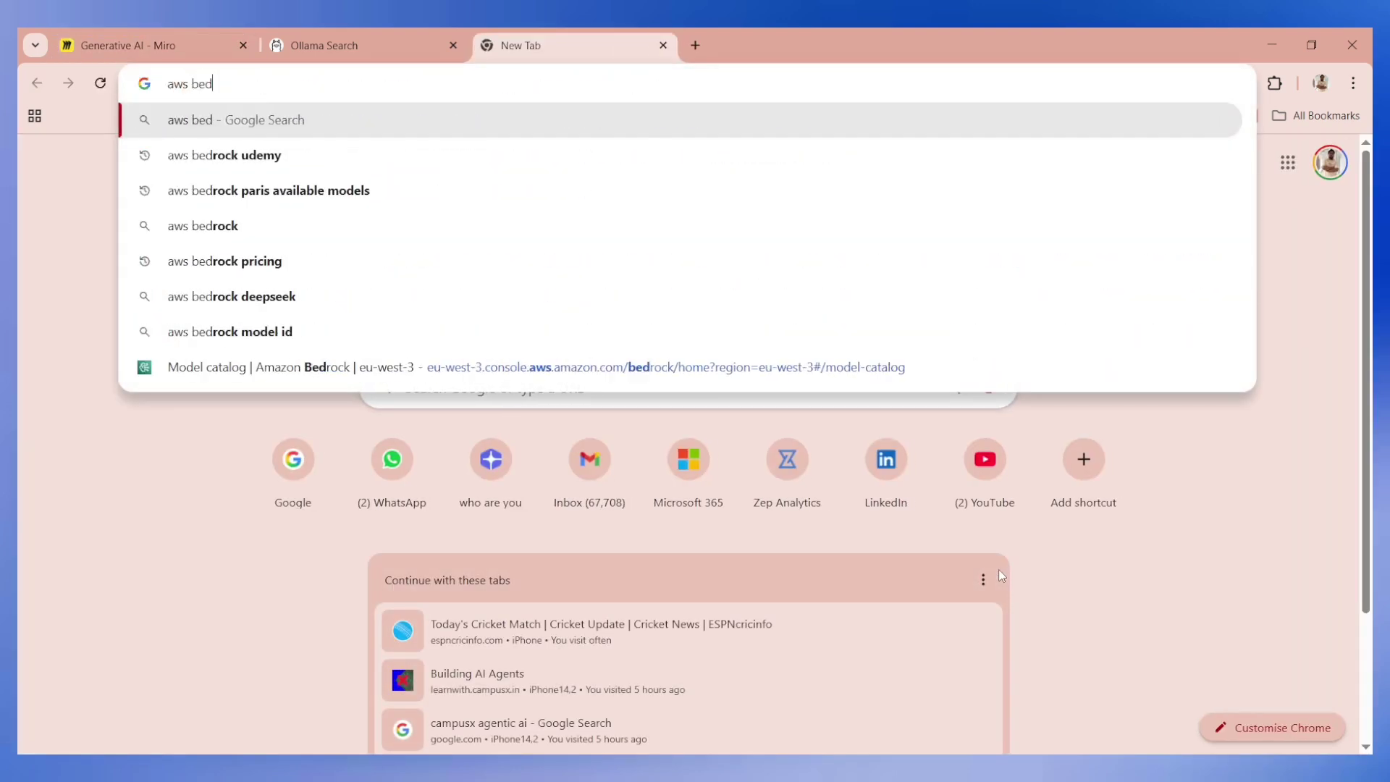
{"action": "key", "text": "BackSpace"}
{"action": "key", "text": "BackSpace"}
{"action": "key", "text": "BackSpace"}
{"action": "type", "text": "w"}
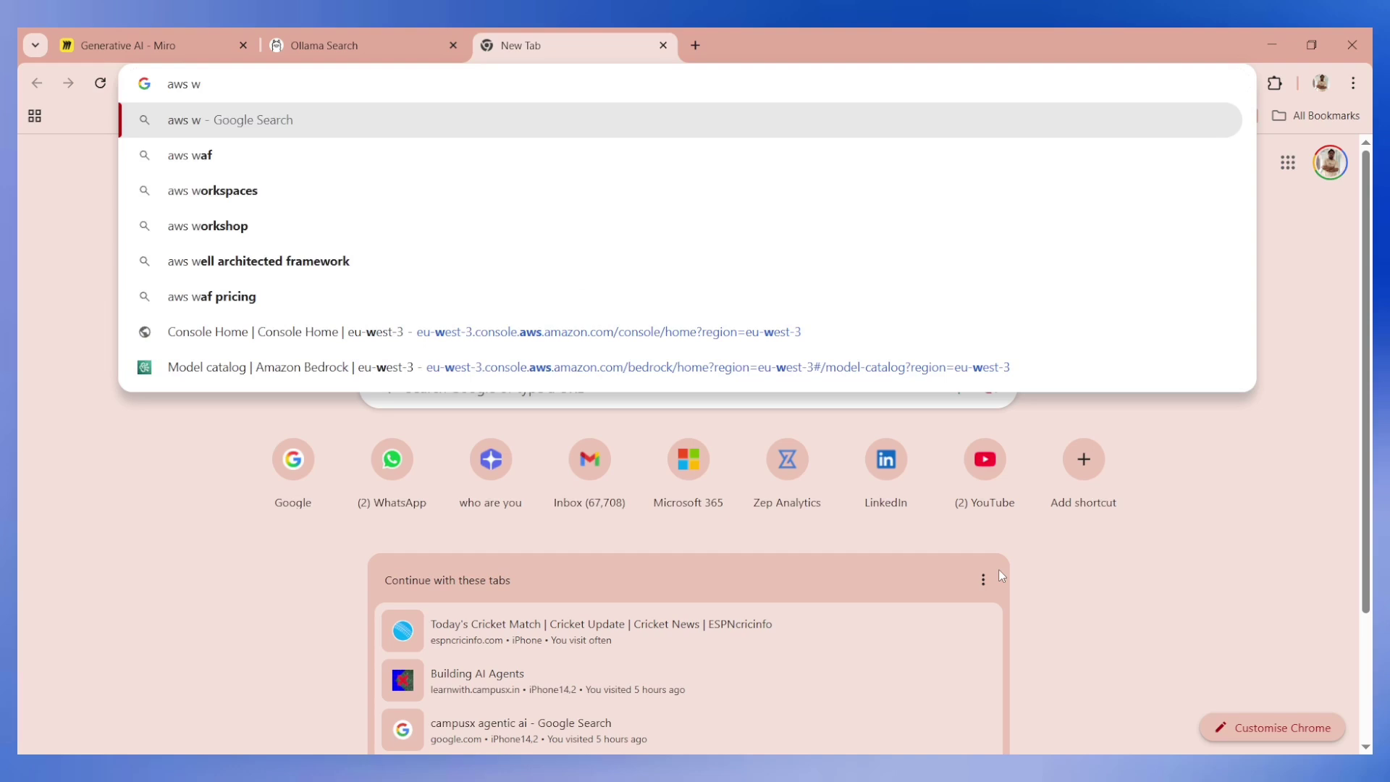
{"action": "key", "text": "BackSpace"}
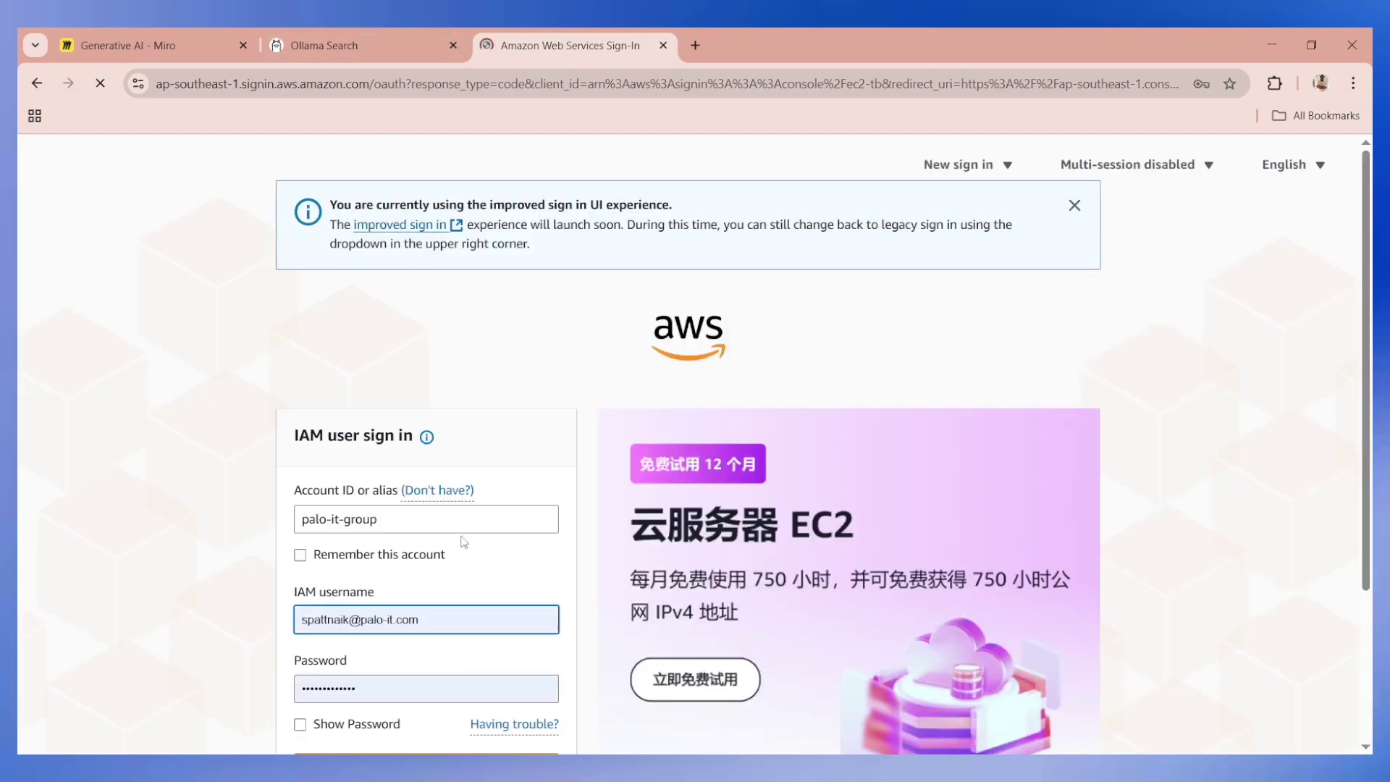
Step: Sign in to the AWS console and search its services for 'bedrock'
{"action": "scroll", "coordinate": [462, 579], "scroll_direction": "down", "scroll_amount": 3}
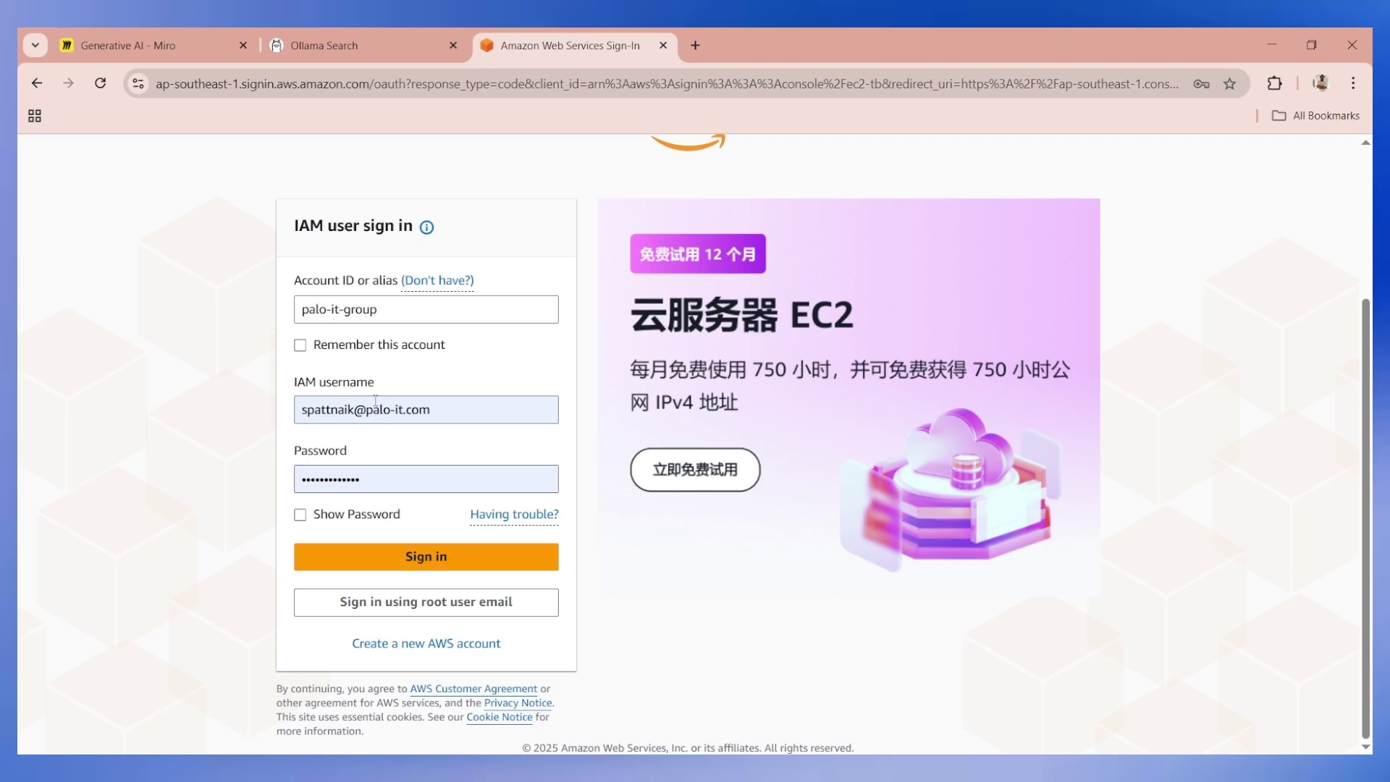
{"action": "left_click", "coordinate": [412, 568]}
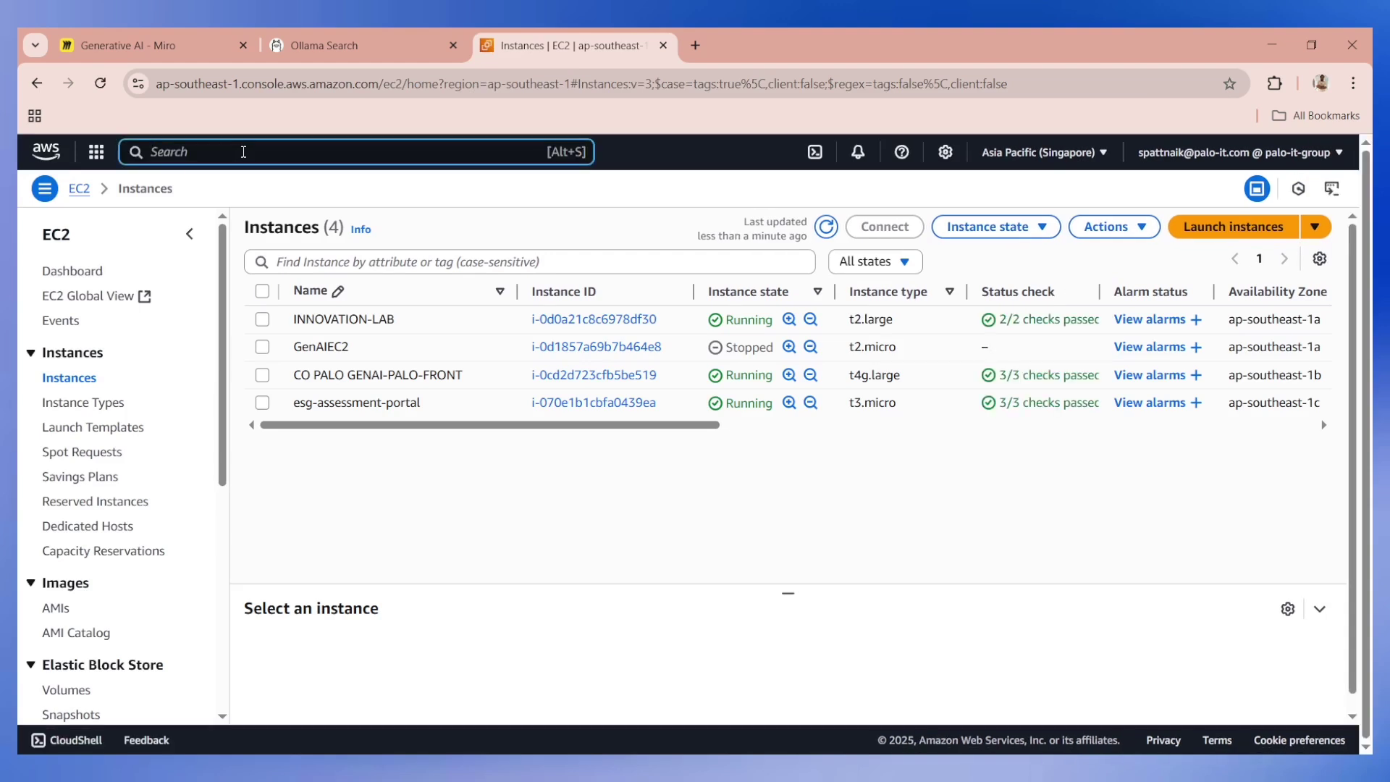
{"action": "left_click", "coordinate": [243, 151]}
{"action": "type", "text": "bedrock"}
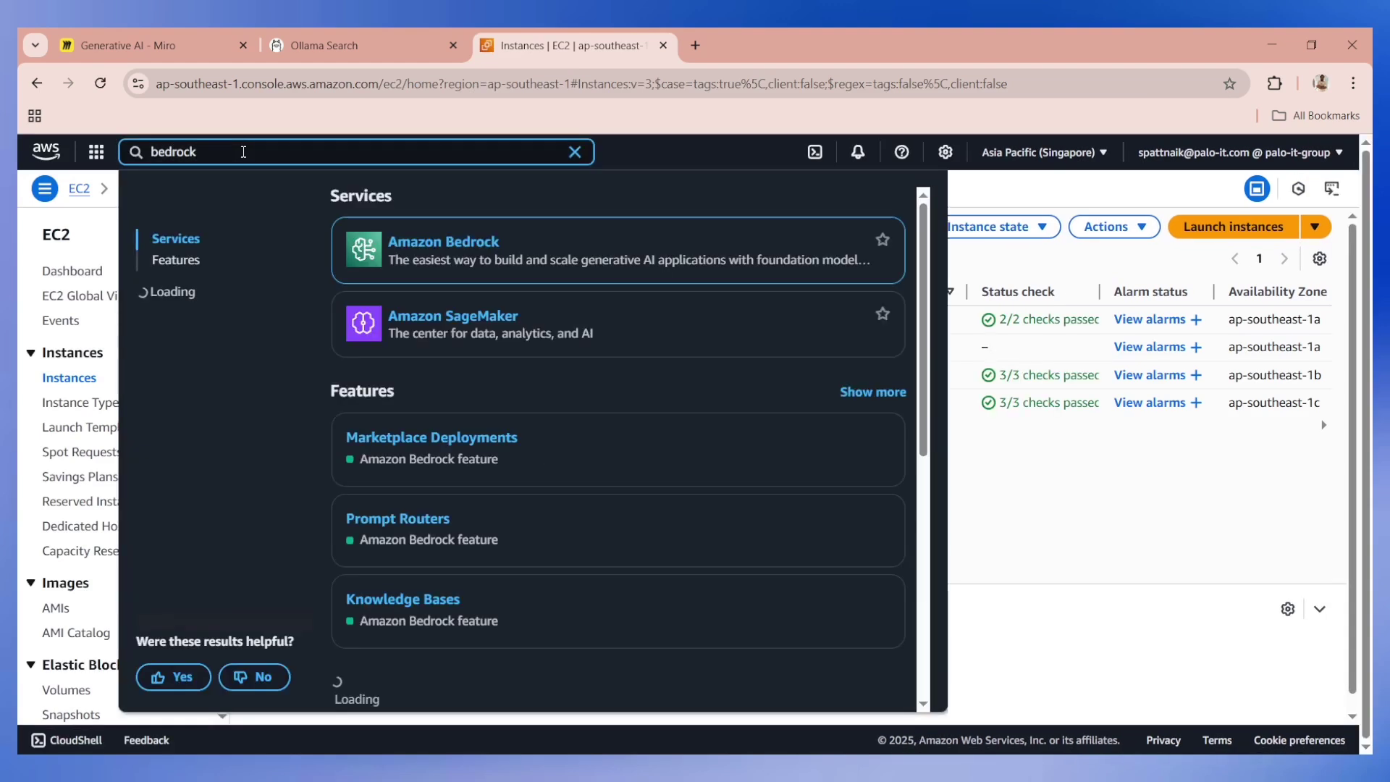
{"action": "mouse_move", "coordinate": [416, 252]}
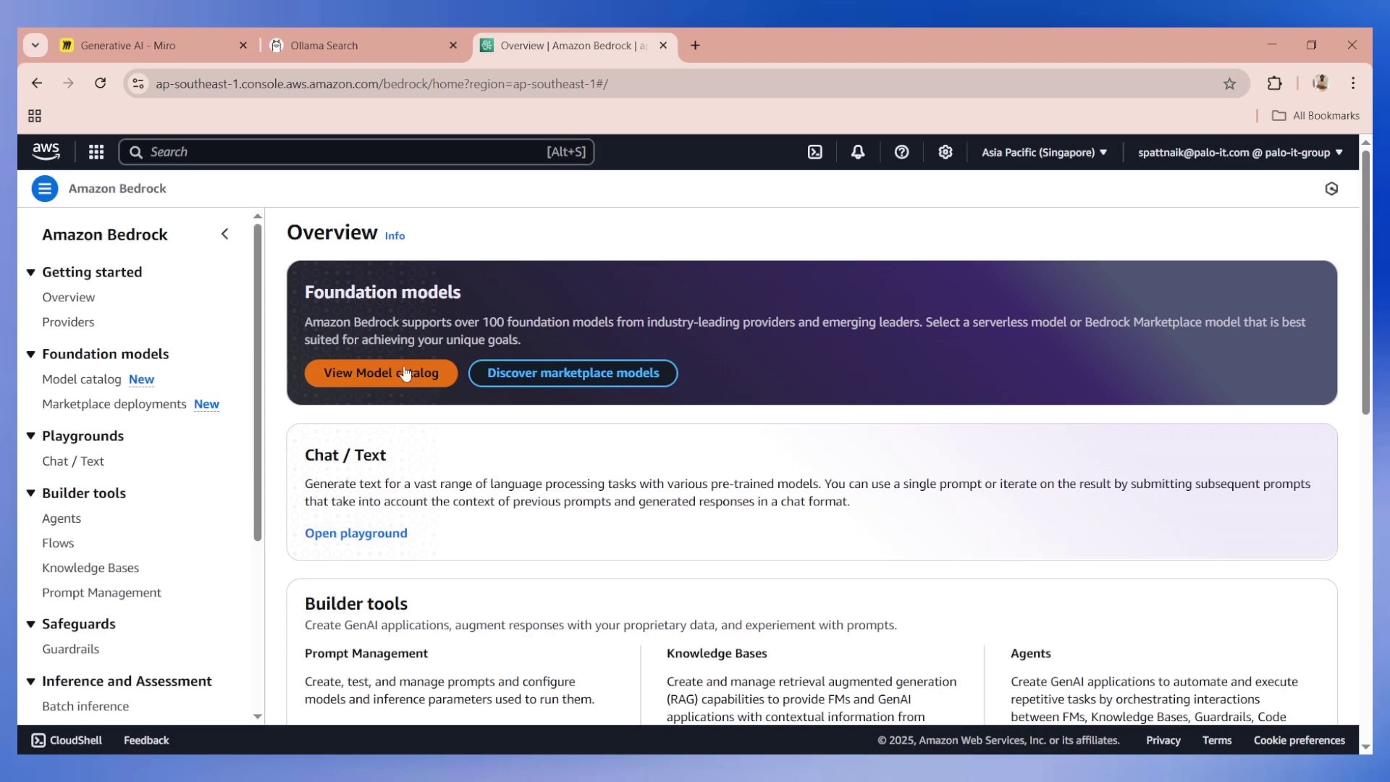
Step: Open the Bedrock model catalog and filter providers to DeepSeek and Anthropic
{"action": "left_click", "coordinate": [406, 375]}
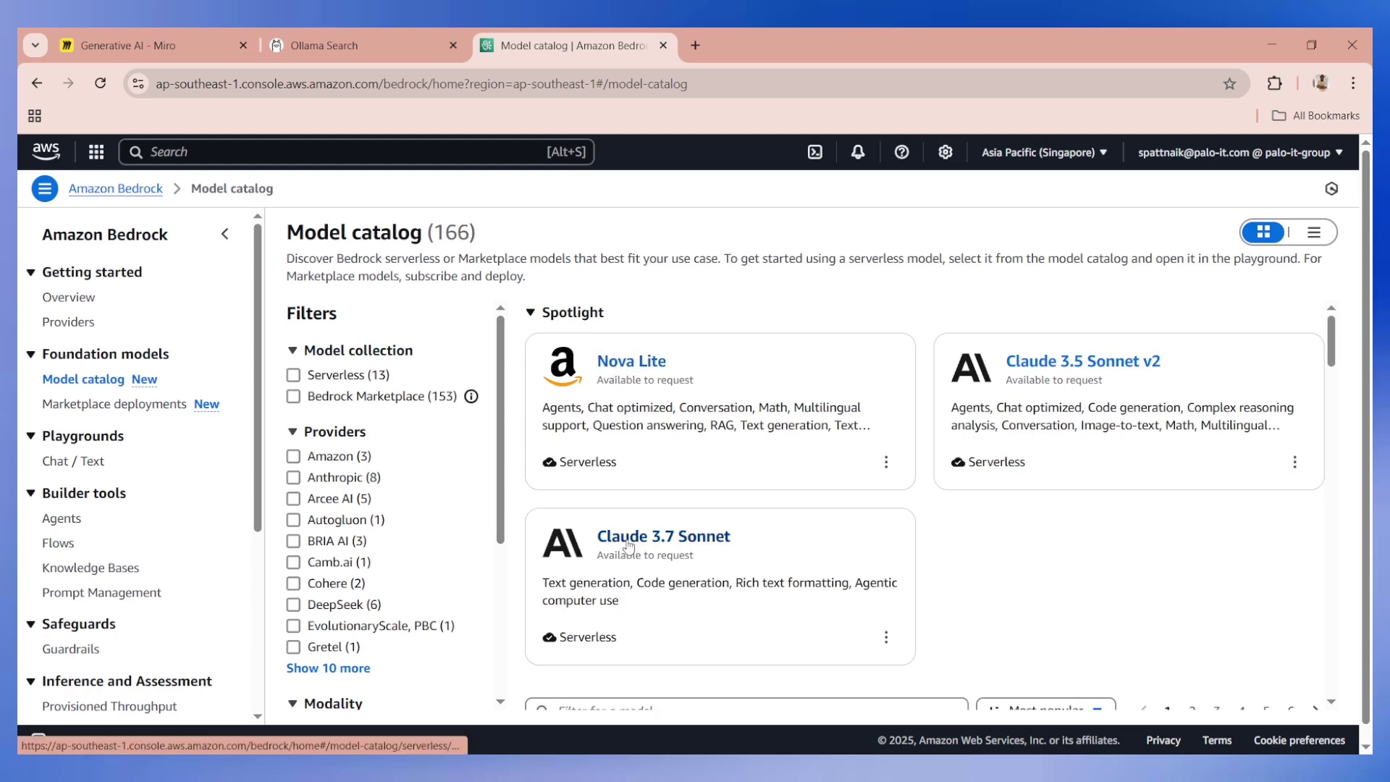
{"action": "scroll", "coordinate": [626, 462], "scroll_direction": "down", "scroll_amount": 2}
{"action": "scroll", "coordinate": [403, 506], "scroll_direction": "down", "scroll_amount": 3}
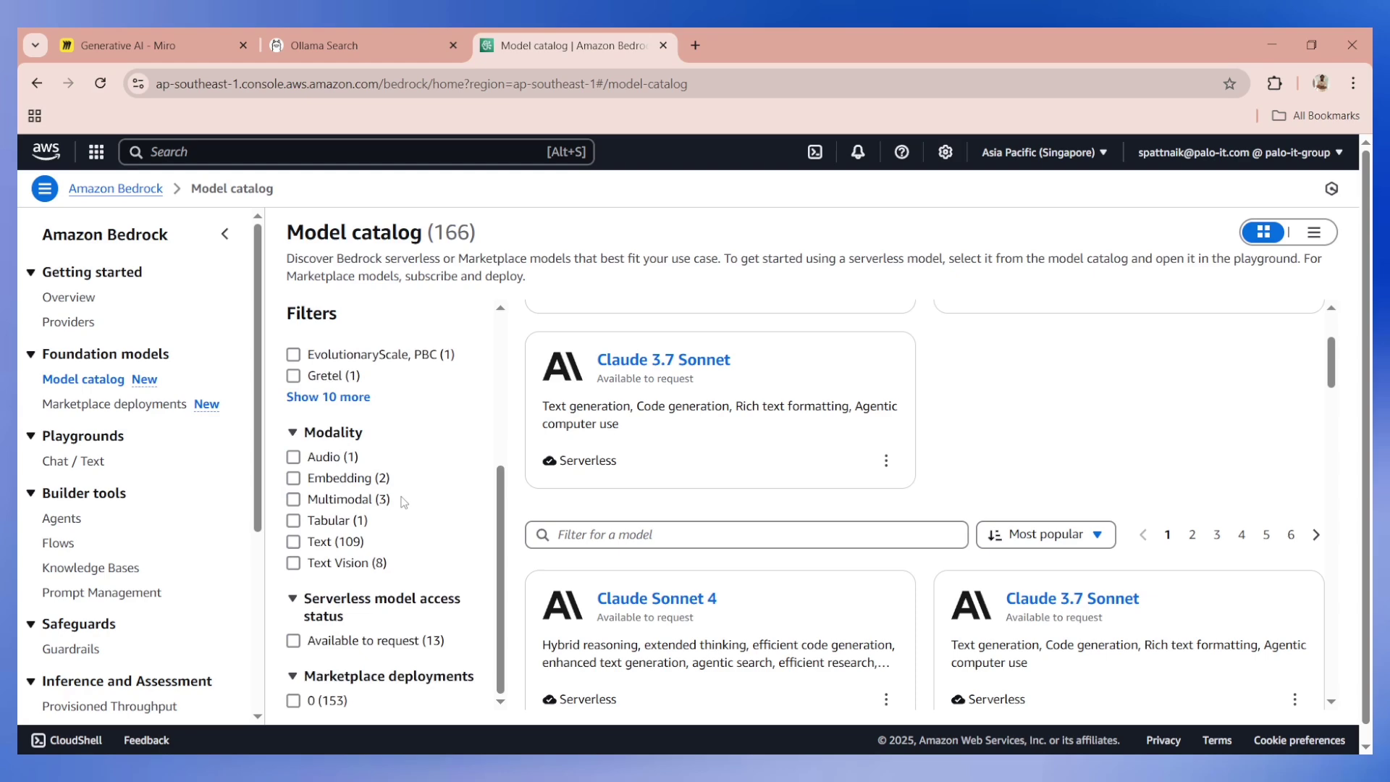
{"action": "scroll", "coordinate": [376, 507], "scroll_direction": "up", "scroll_amount": 3}
{"action": "left_click", "coordinate": [322, 599]}
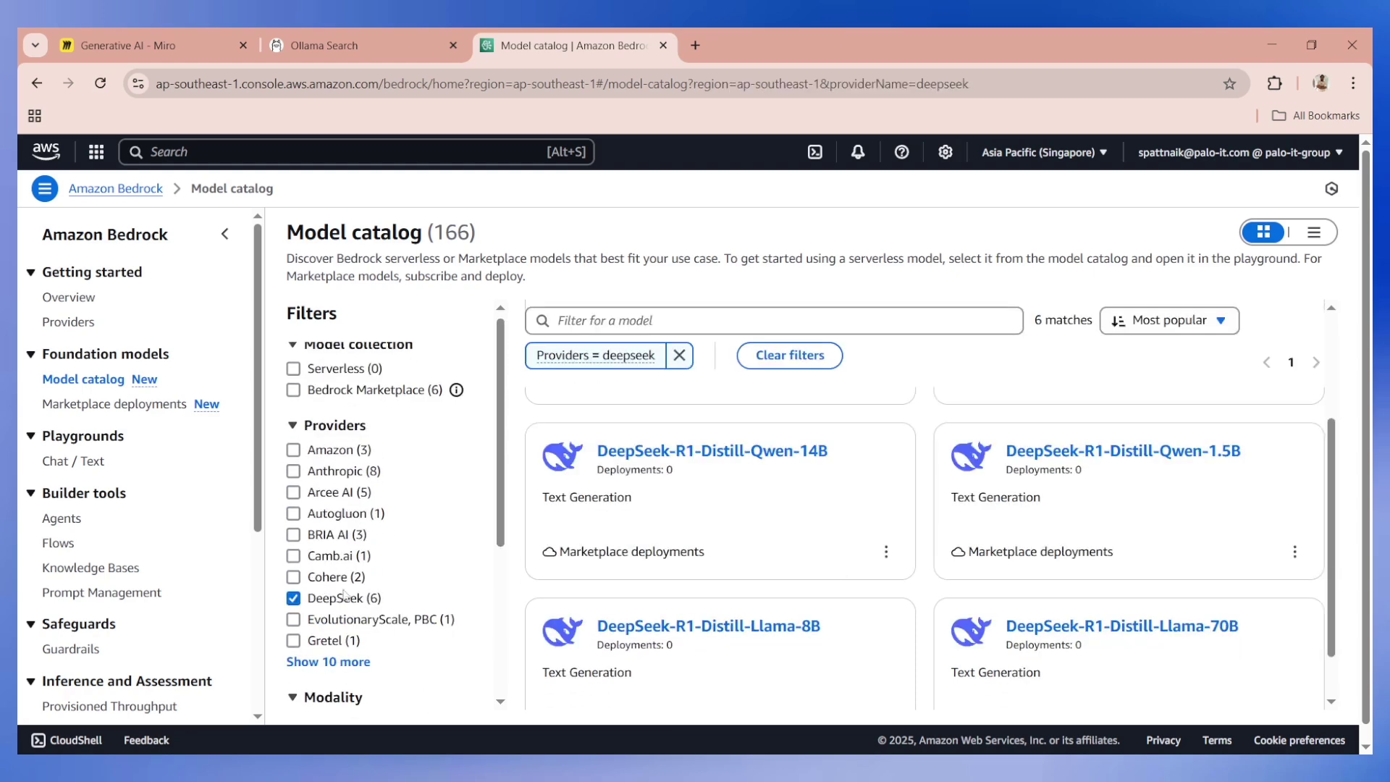
{"action": "scroll", "coordinate": [655, 504], "scroll_direction": "down", "scroll_amount": 3}
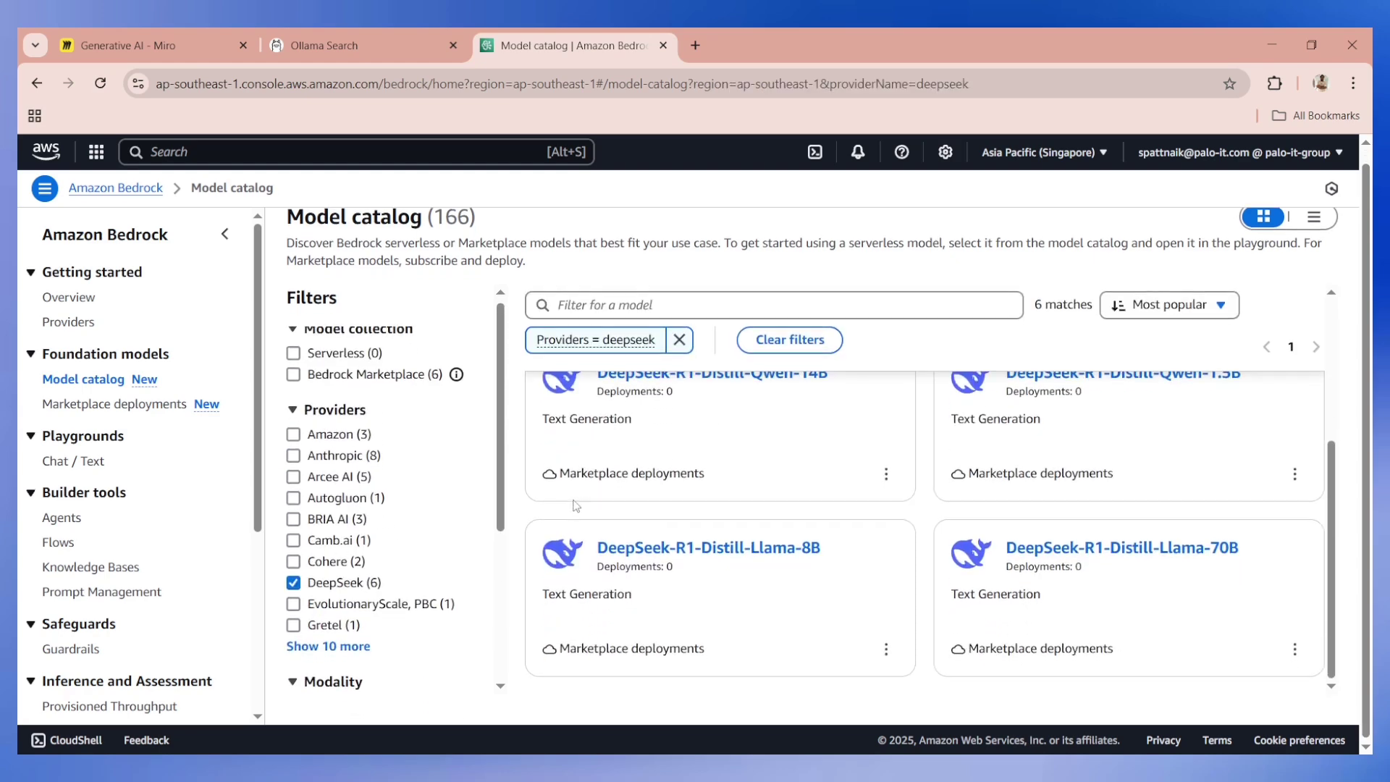
{"action": "scroll", "coordinate": [411, 532], "scroll_direction": "down", "scroll_amount": 3}
{"action": "scroll", "coordinate": [411, 532], "scroll_direction": "down", "scroll_amount": 1}
{"action": "scroll", "coordinate": [343, 470], "scroll_direction": "up", "scroll_amount": 4}
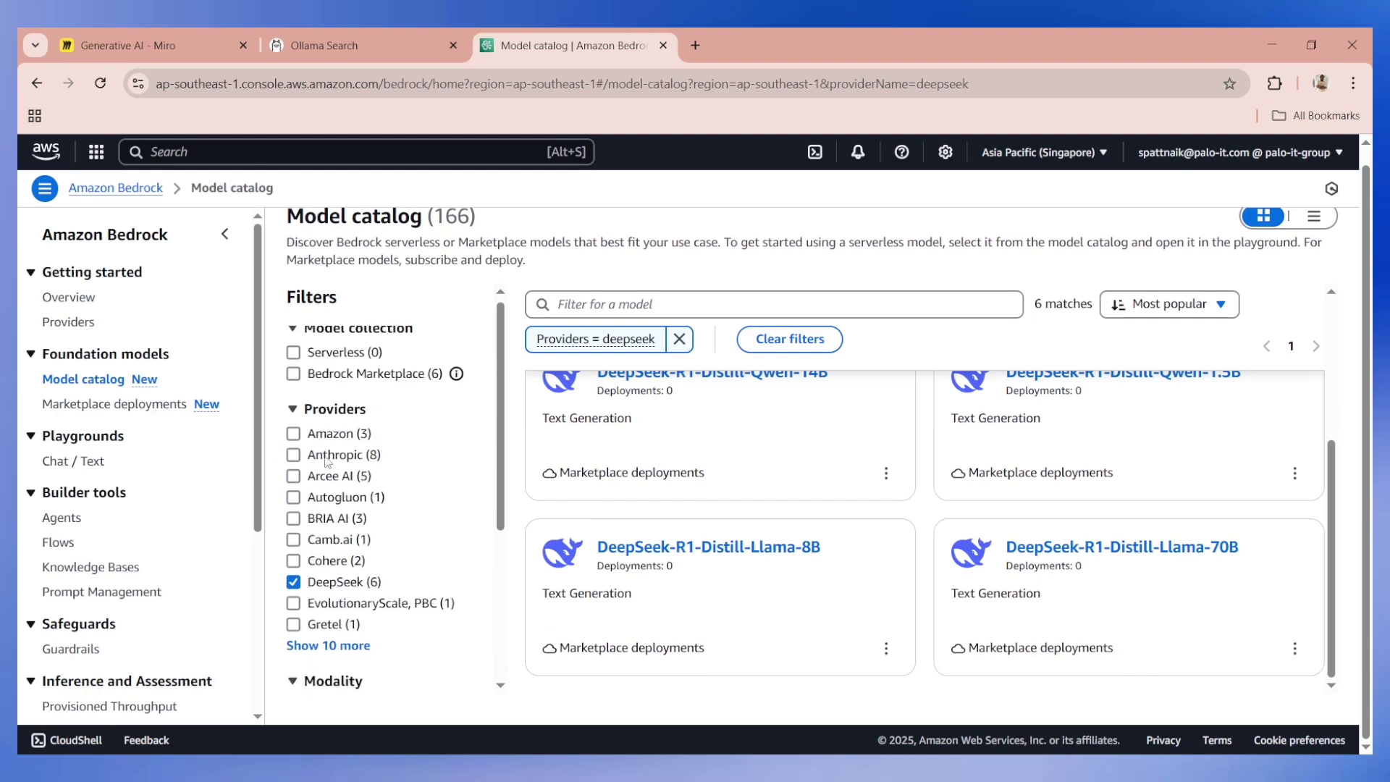
{"action": "left_click", "coordinate": [327, 456]}
Step: Add IBM Data and AI, NVIDIA and HuggingFace to the provider filter
{"action": "scroll", "coordinate": [326, 488], "scroll_direction": "down", "scroll_amount": 3}
{"action": "left_click", "coordinate": [340, 484]}
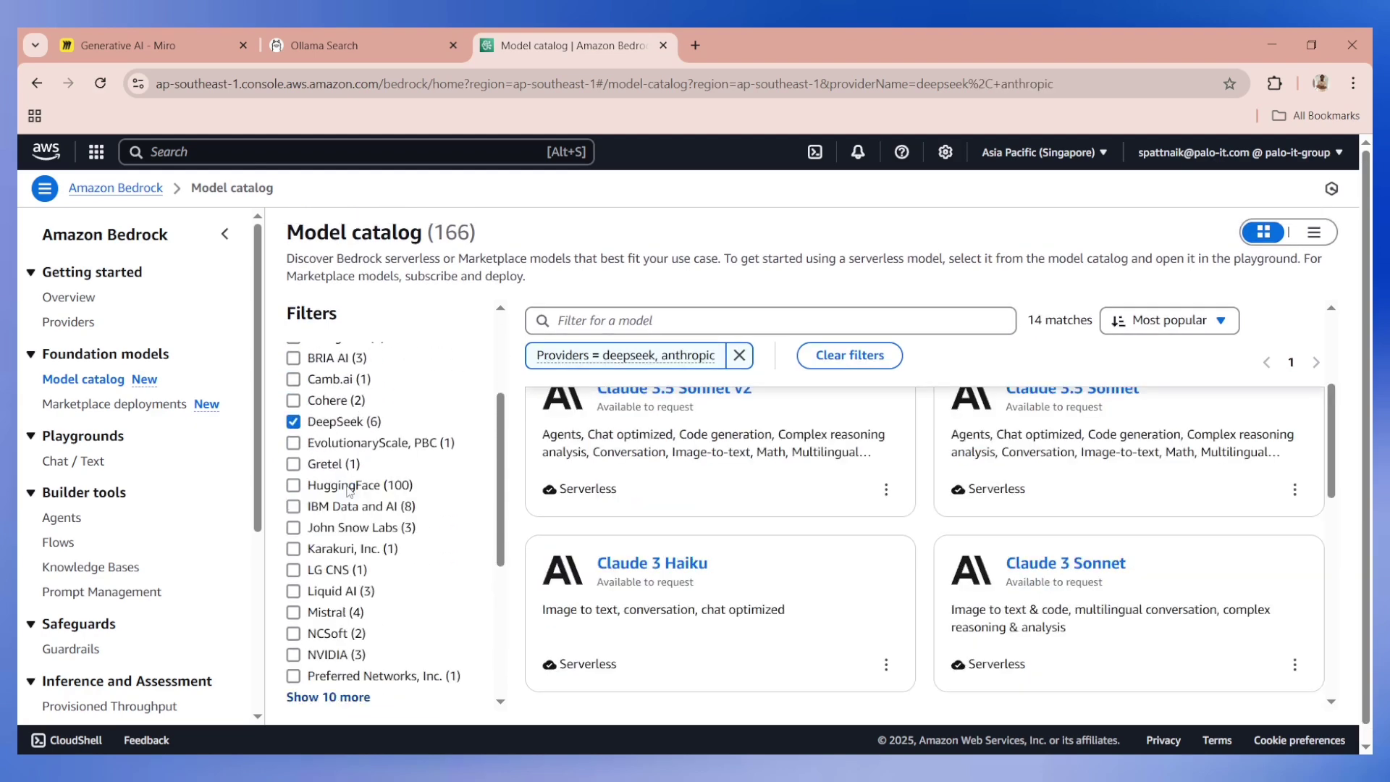
{"action": "left_click", "coordinate": [333, 509]}
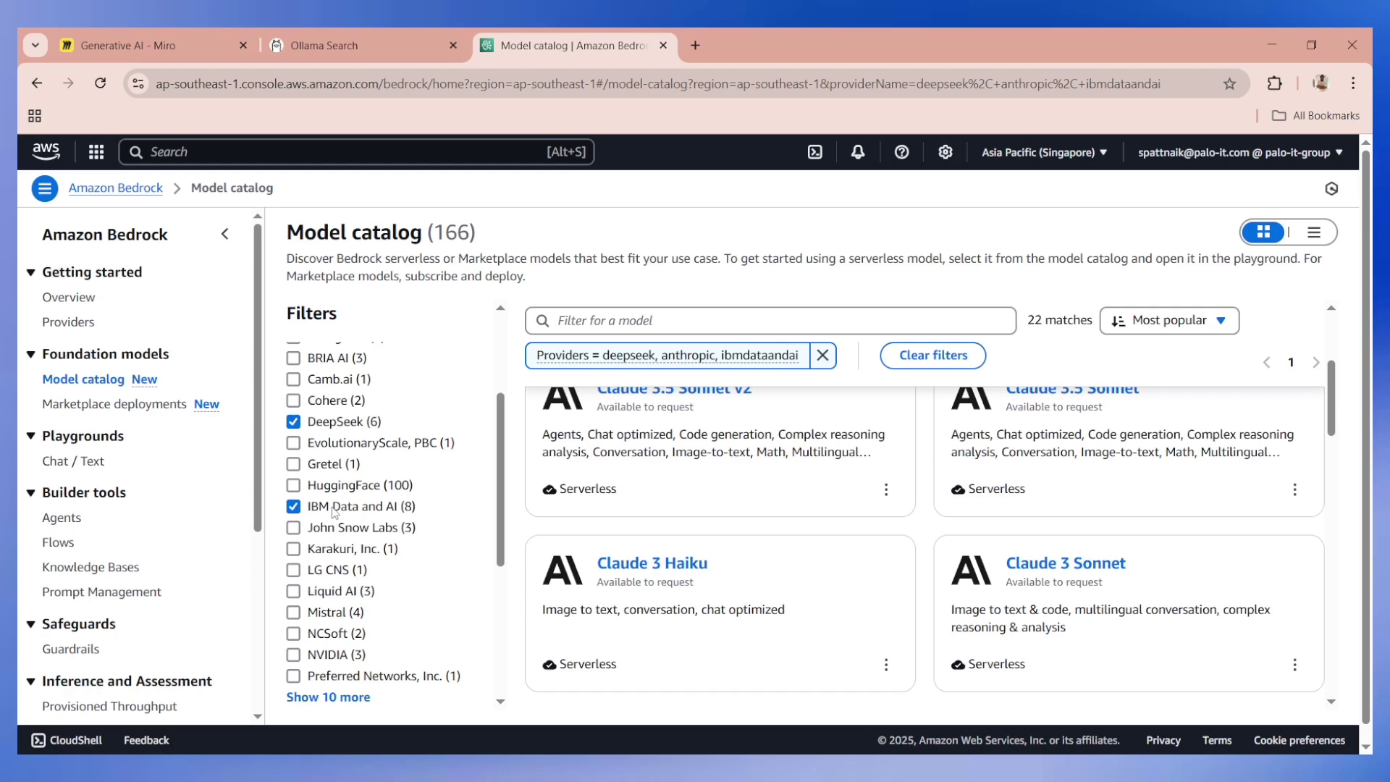
{"action": "scroll", "coordinate": [356, 531], "scroll_direction": "down", "scroll_amount": 1}
{"action": "left_click", "coordinate": [337, 567]}
{"action": "scroll", "coordinate": [739, 527], "scroll_direction": "down", "scroll_amount": 5}
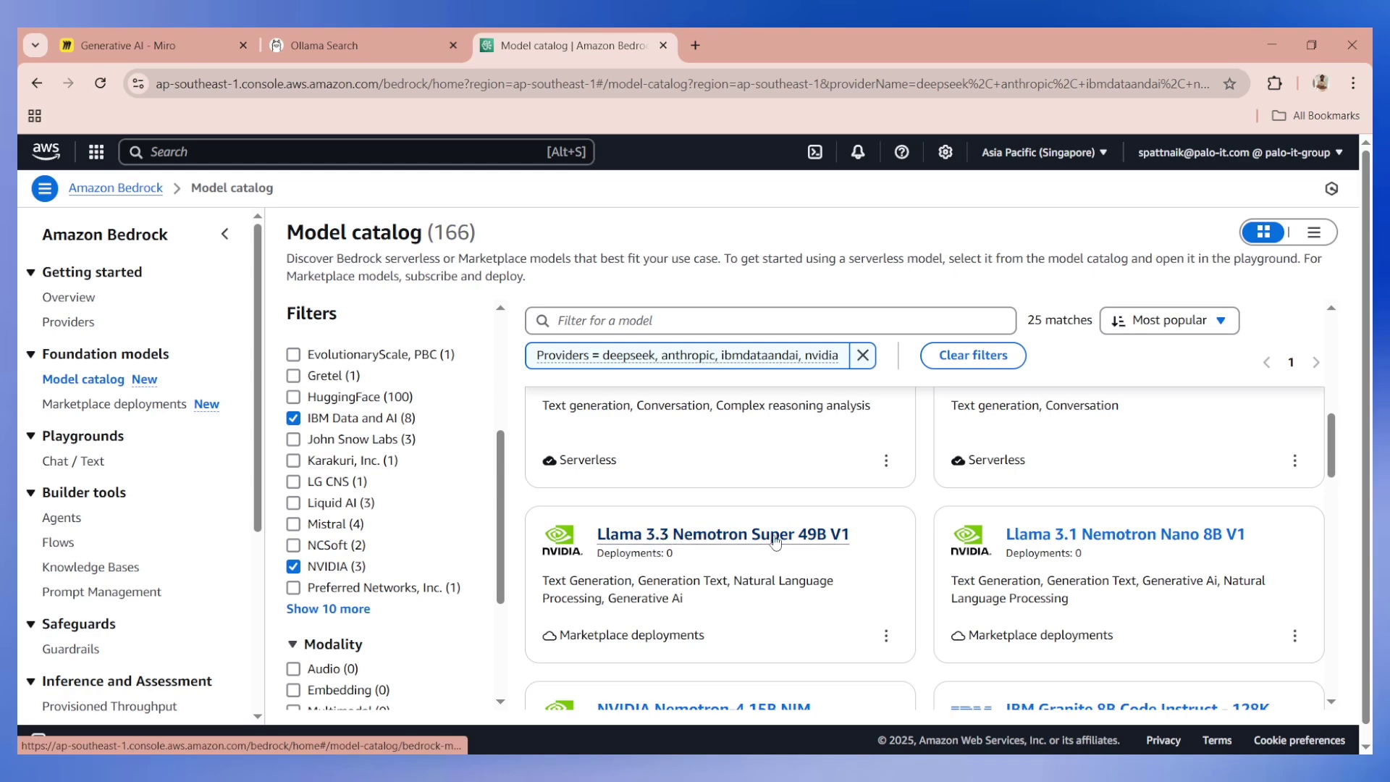
{"action": "scroll", "coordinate": [348, 498], "scroll_direction": "up", "scroll_amount": 1}
{"action": "left_click", "coordinate": [293, 485]}
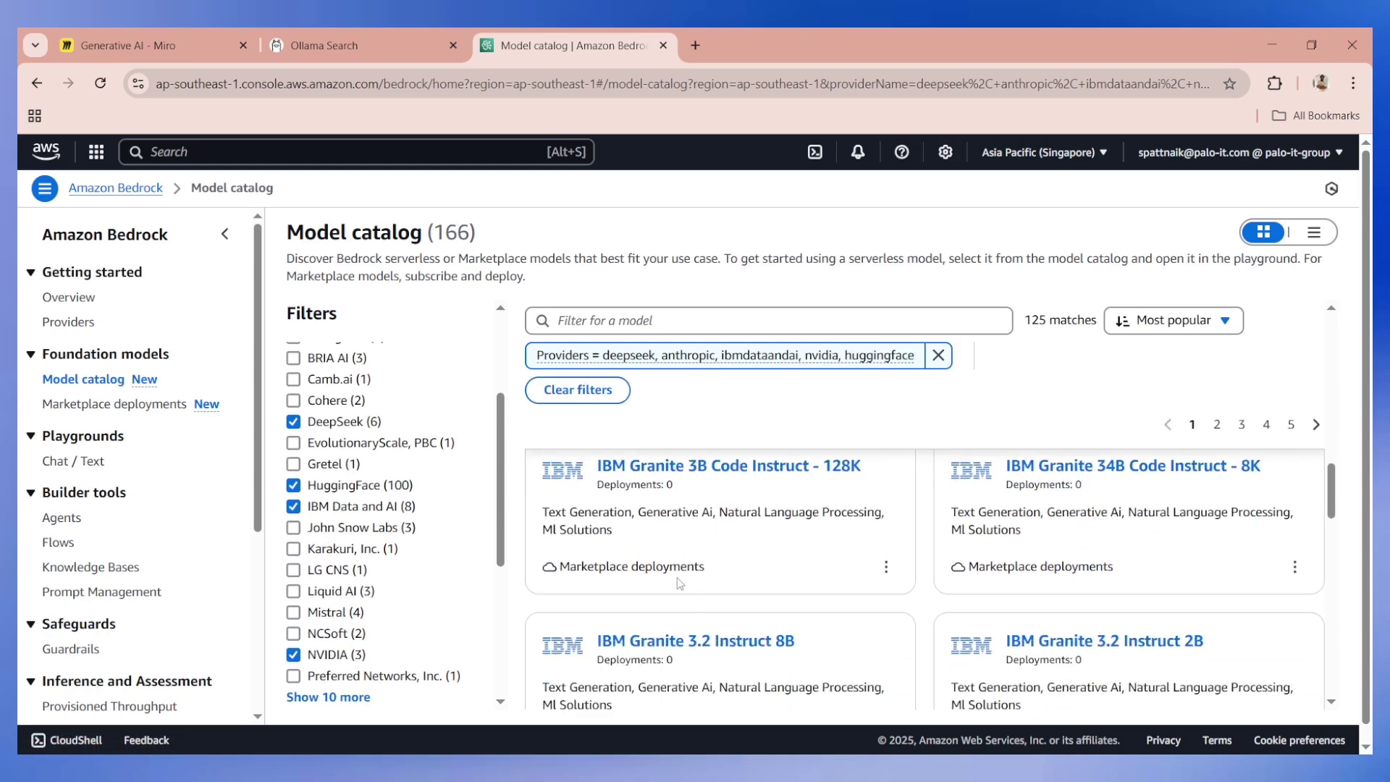
Step: Highlight IBM Granite 20B's Text Generation and Gemma 3 4B's Image Text To Text capabilities
{"action": "scroll", "coordinate": [659, 541], "scroll_direction": "down", "scroll_amount": 1}
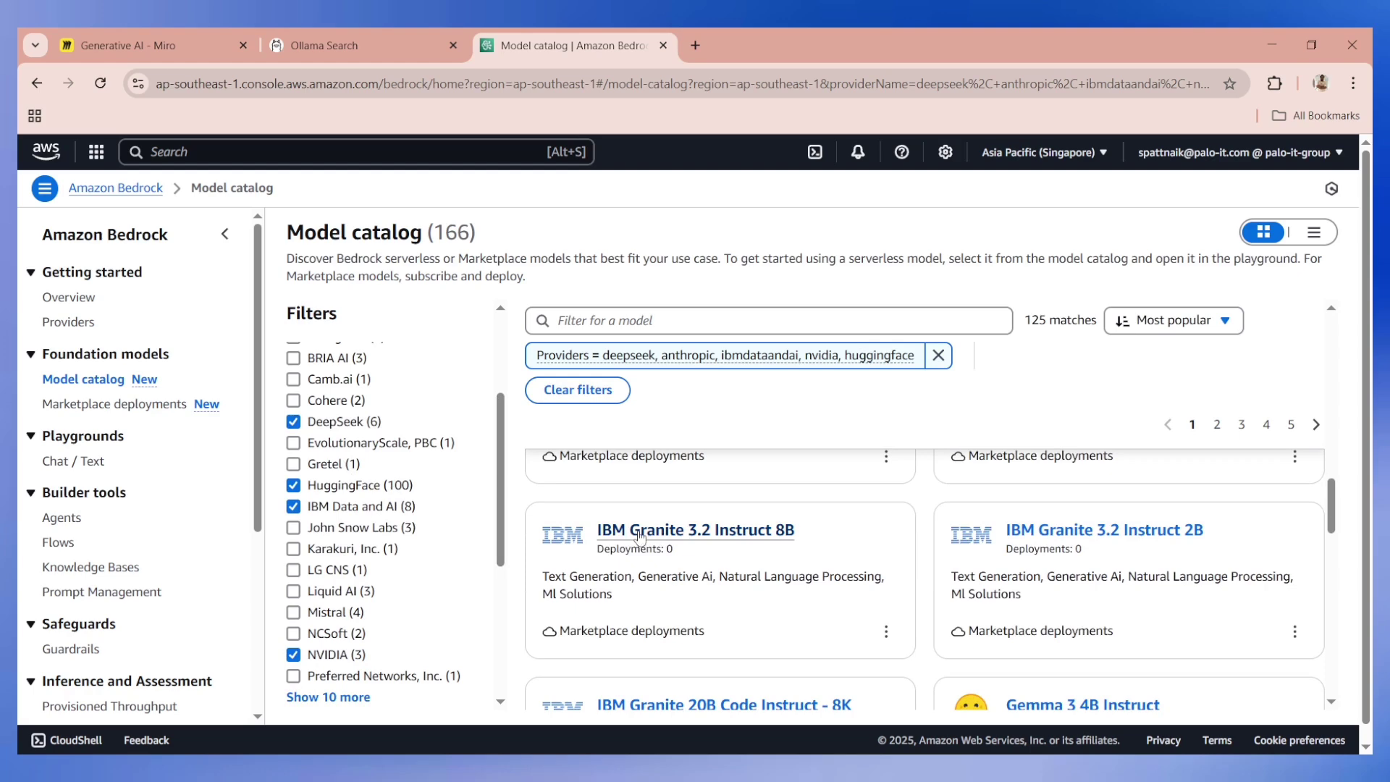
{"action": "scroll", "coordinate": [911, 538], "scroll_direction": "down", "scroll_amount": 2}
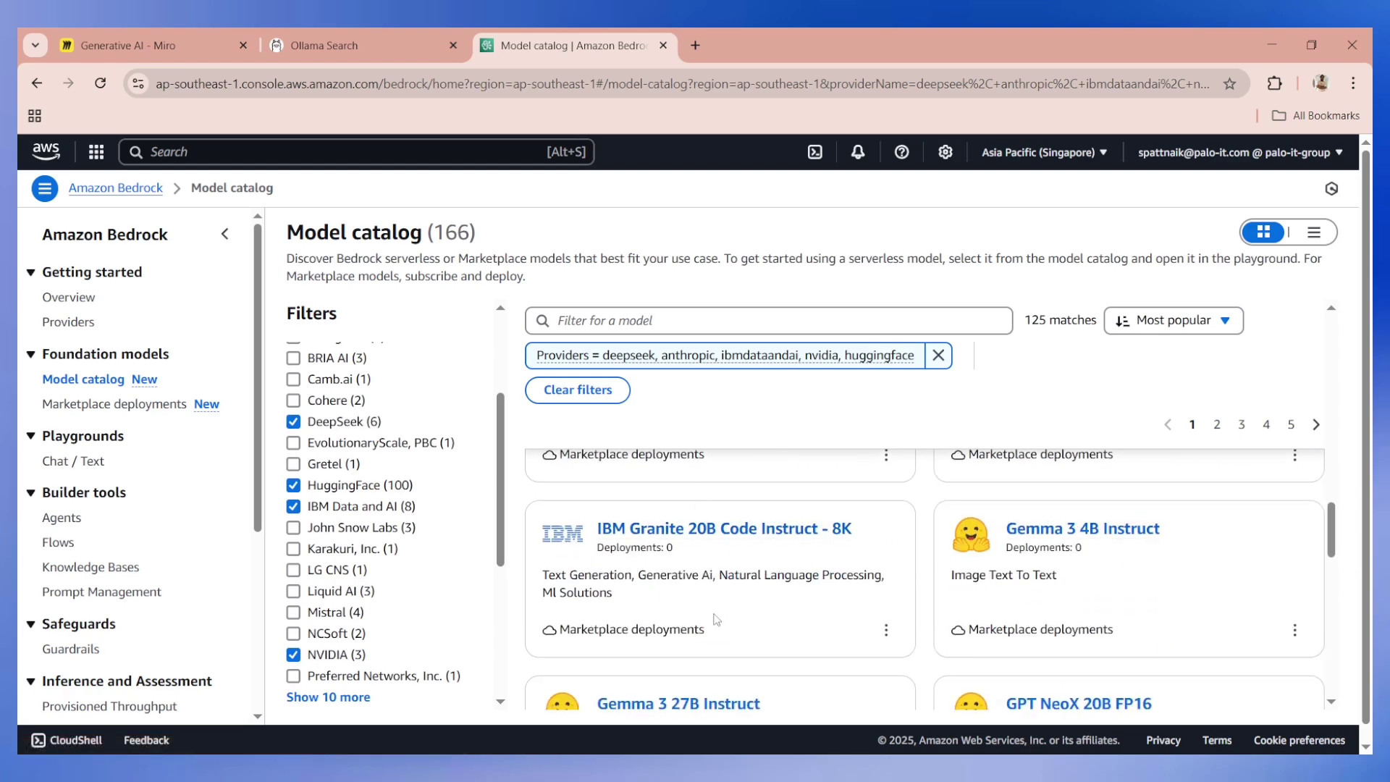
{"action": "scroll", "coordinate": [364, 451], "scroll_direction": "down", "scroll_amount": 4}
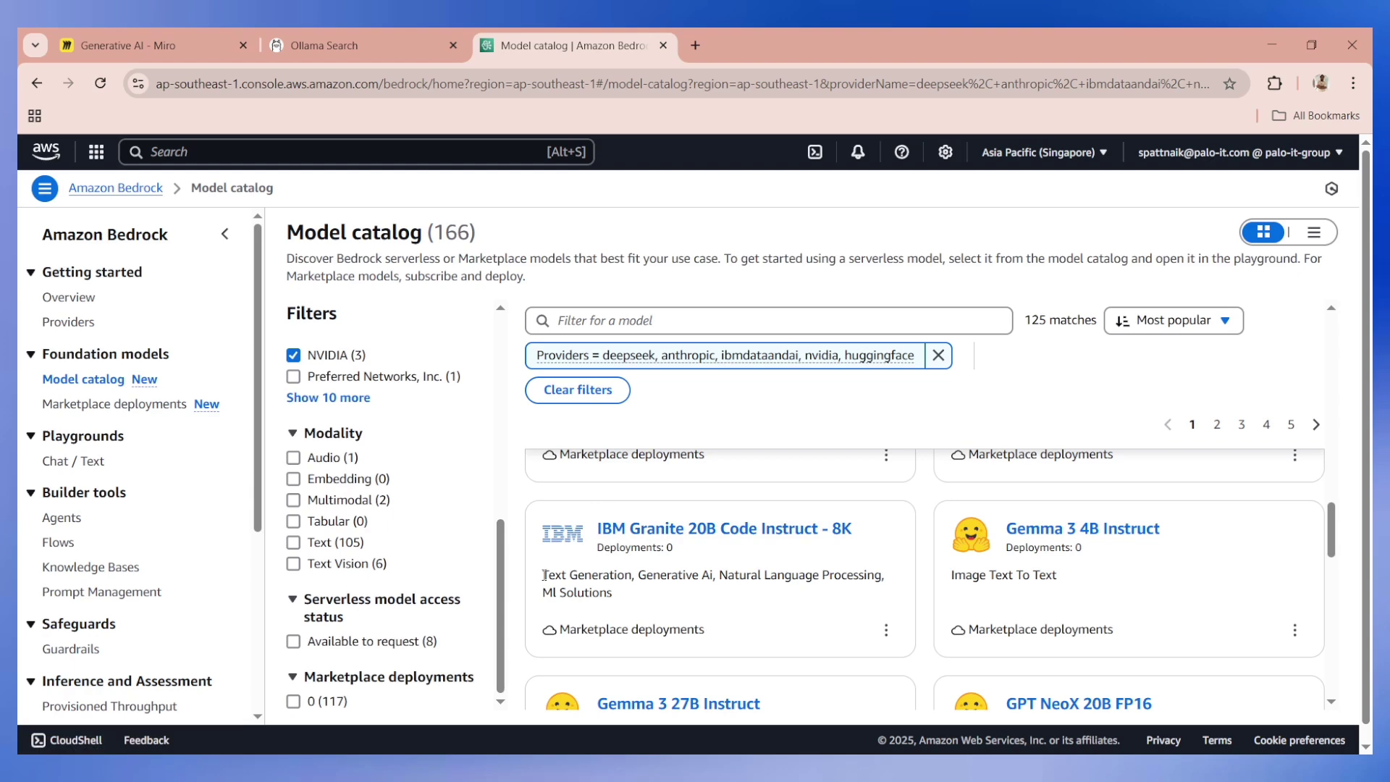
{"action": "left_click_drag", "start_coordinate": [544, 575], "coordinate": [633, 575]}
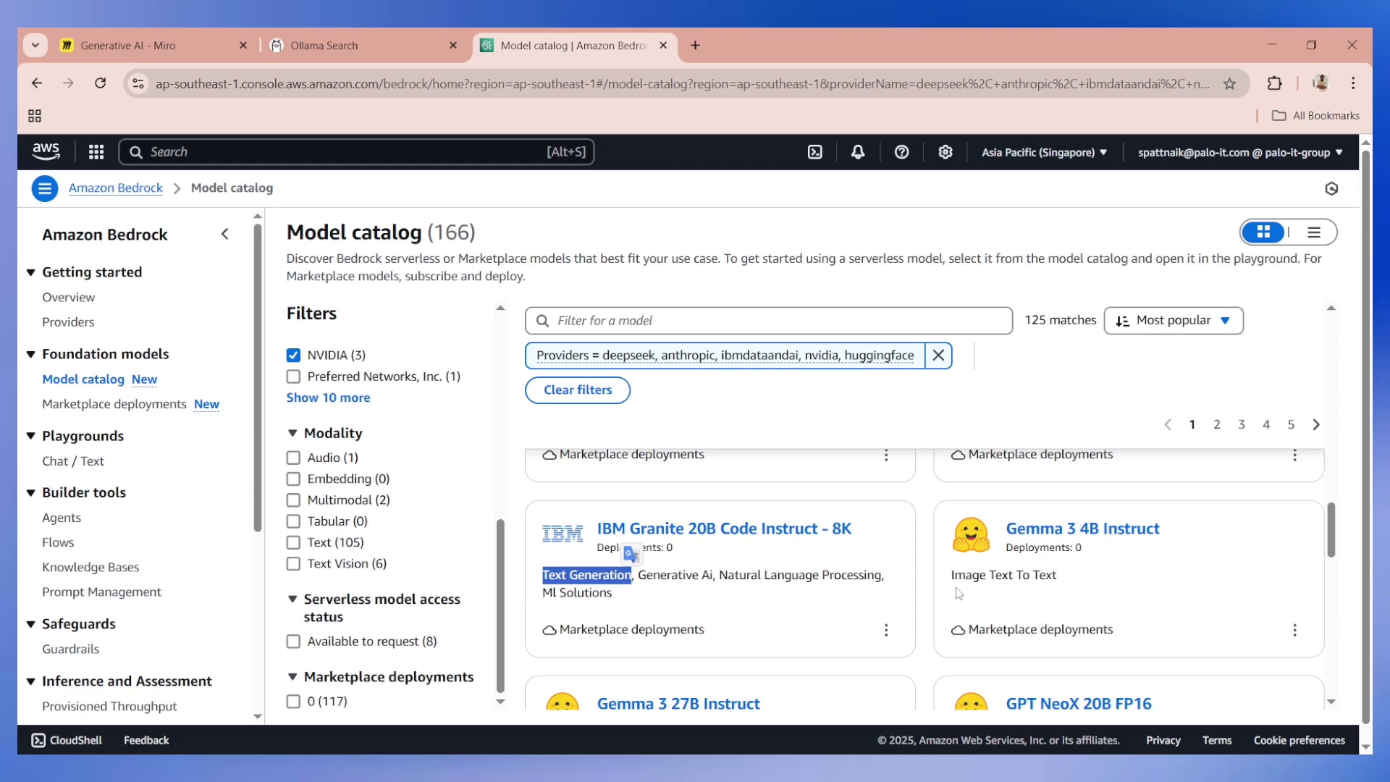
{"action": "left_click_drag", "start_coordinate": [952, 577], "coordinate": [1056, 576]}
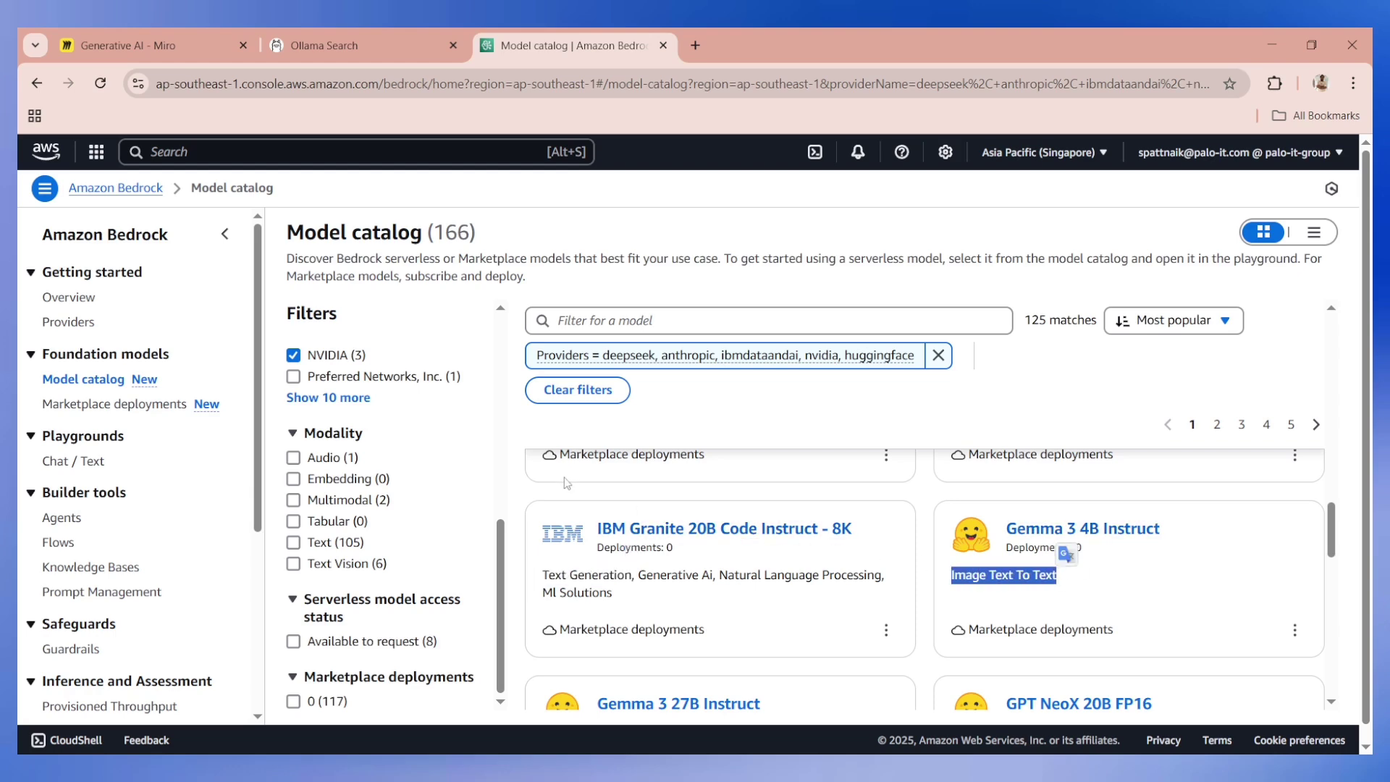
Step: Handwrite 'AWS NovaPro' and 'Claude' under the Bedrock arrow, checking the Bedrock model catalog
{"action": "left_click", "coordinate": [148, 45]}
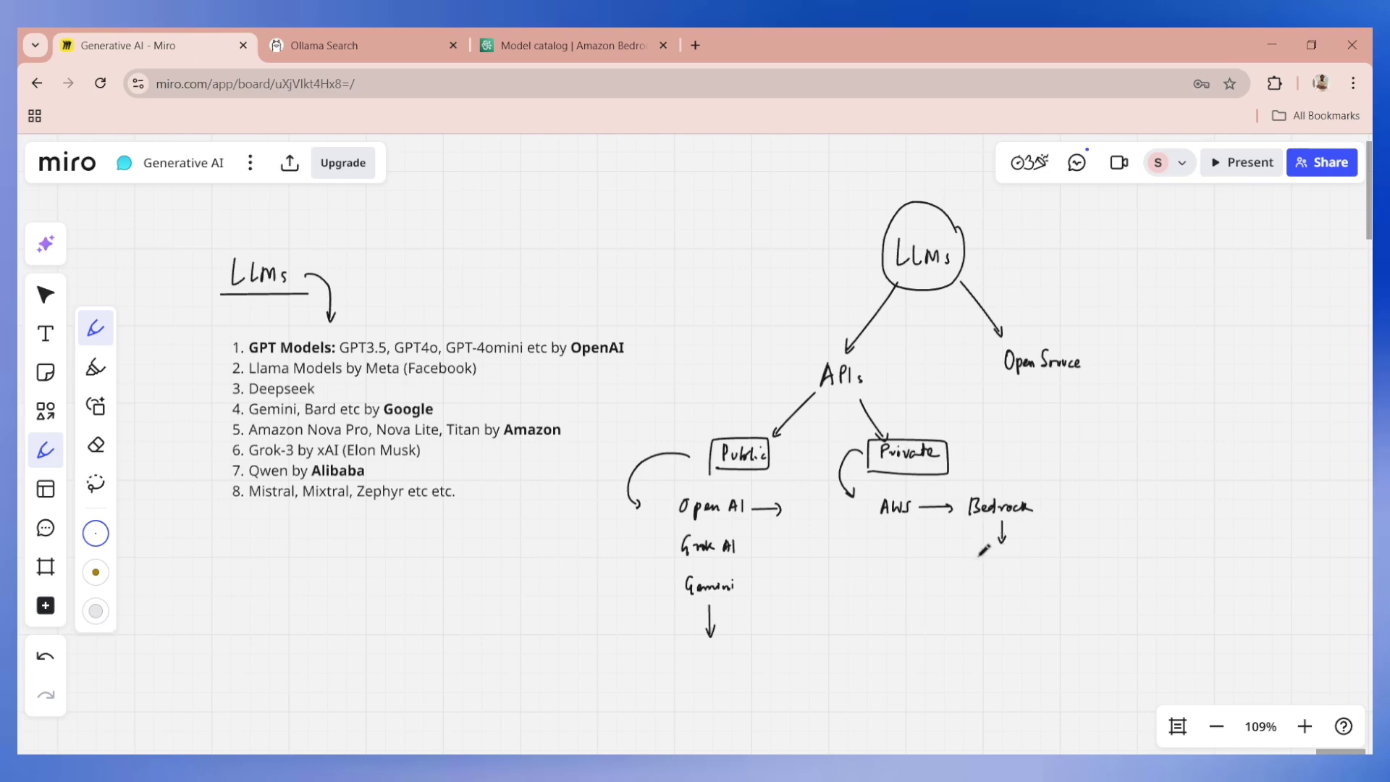
{"action": "mouse_move", "coordinate": [984, 559]}
{"action": "left_mouse_down"}
{"action": "mouse_move", "coordinate": [1039, 548]}
{"action": "mouse_move", "coordinate": [1079, 564]}
{"action": "left_mouse_up"}
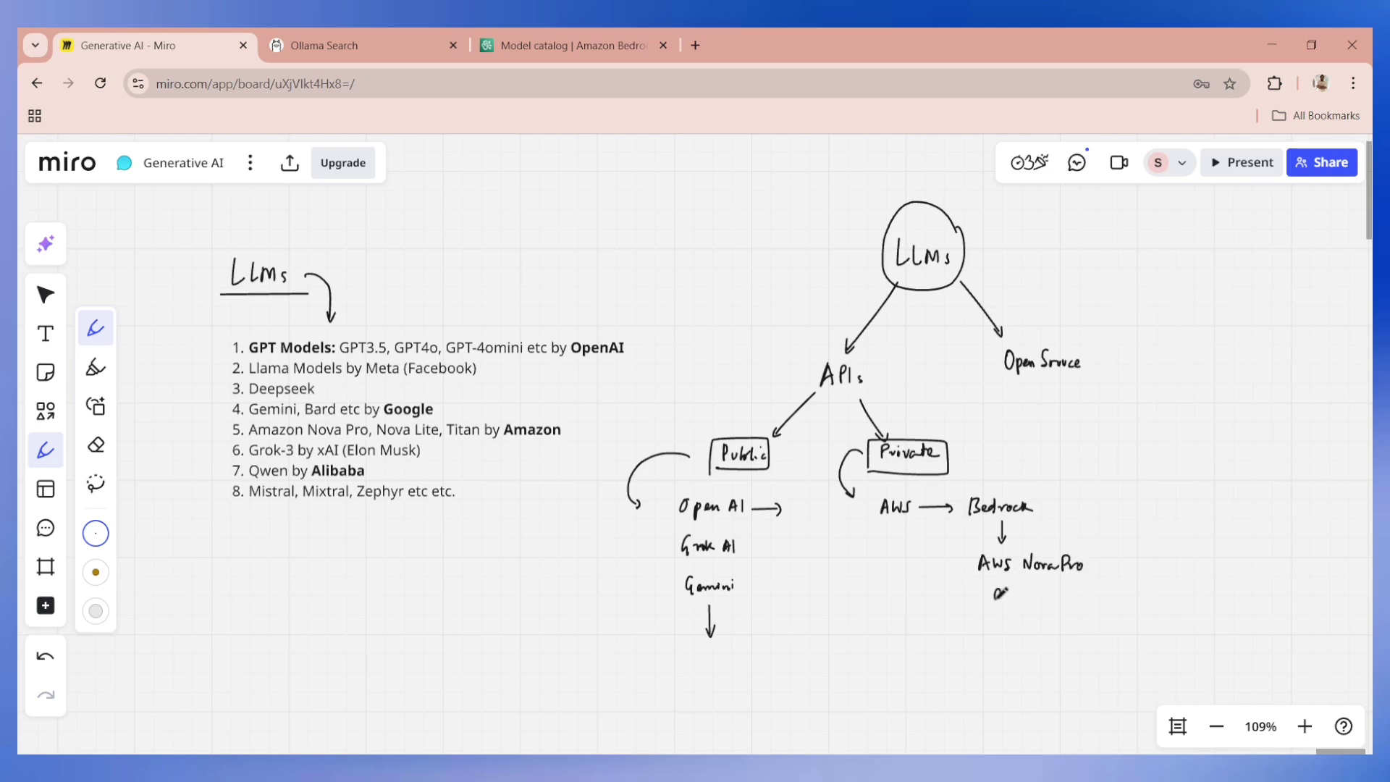
{"action": "mouse_move", "coordinate": [1006, 590]}
{"action": "left_mouse_down"}
{"action": "mouse_move", "coordinate": [1048, 594]}
{"action": "mouse_move", "coordinate": [1034, 623]}
{"action": "left_mouse_up"}
{"action": "left_click", "coordinate": [541, 47]}
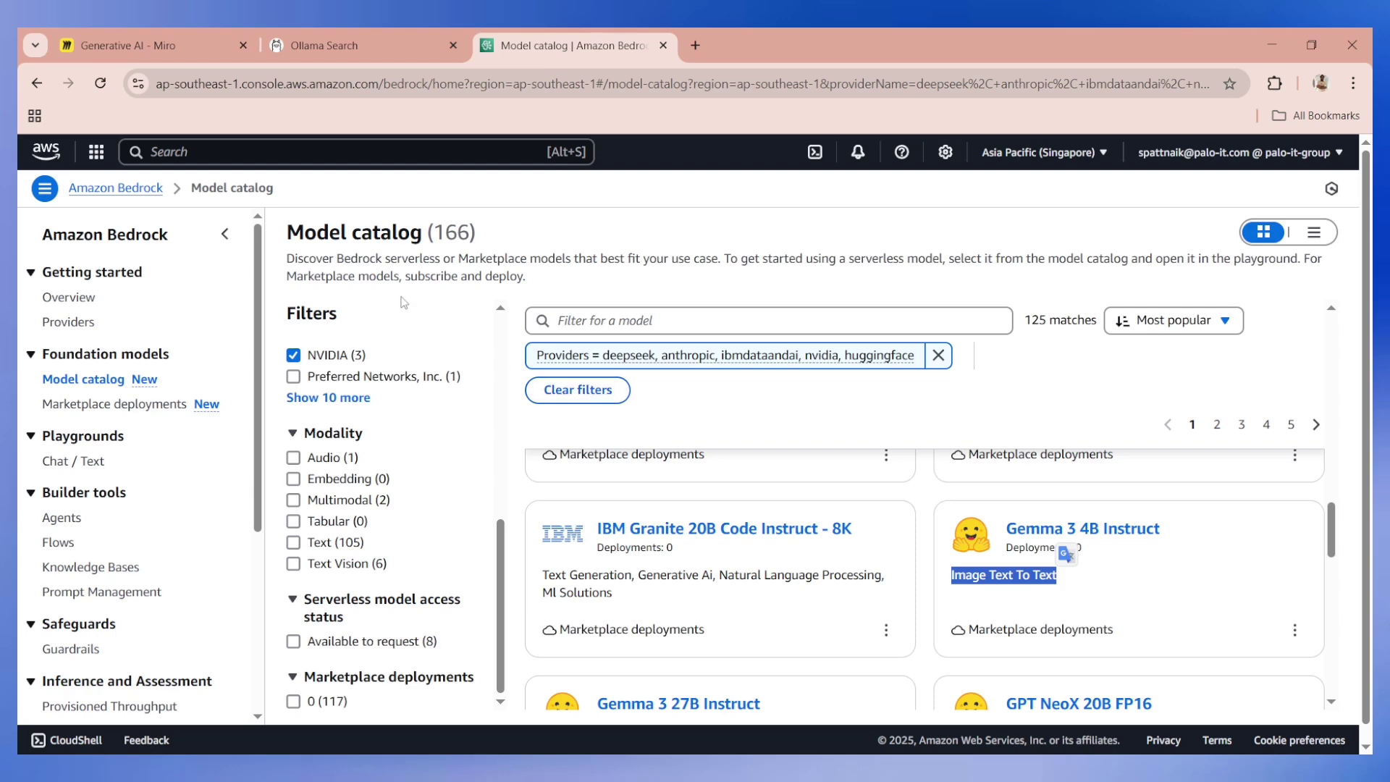
{"action": "left_click", "coordinate": [156, 45]}
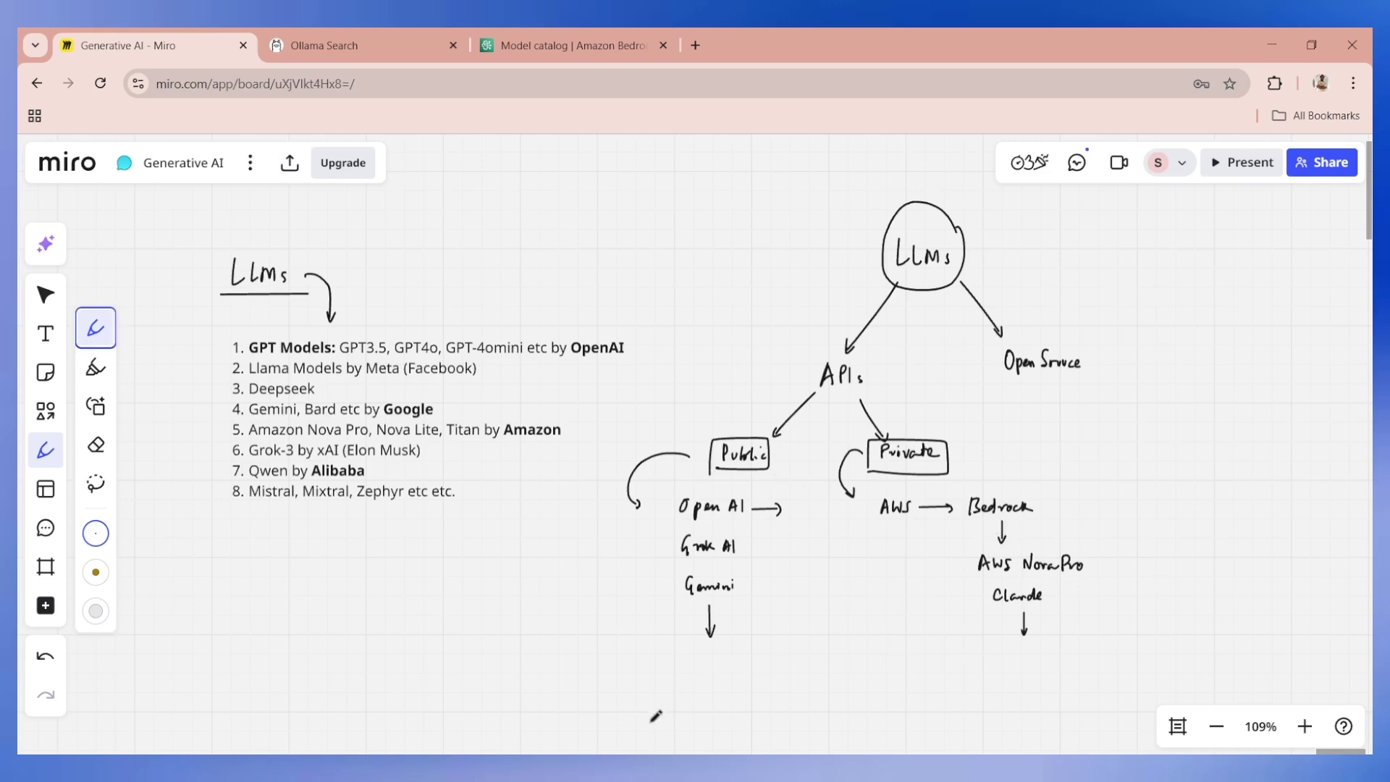
{"action": "key", "text": "v"}
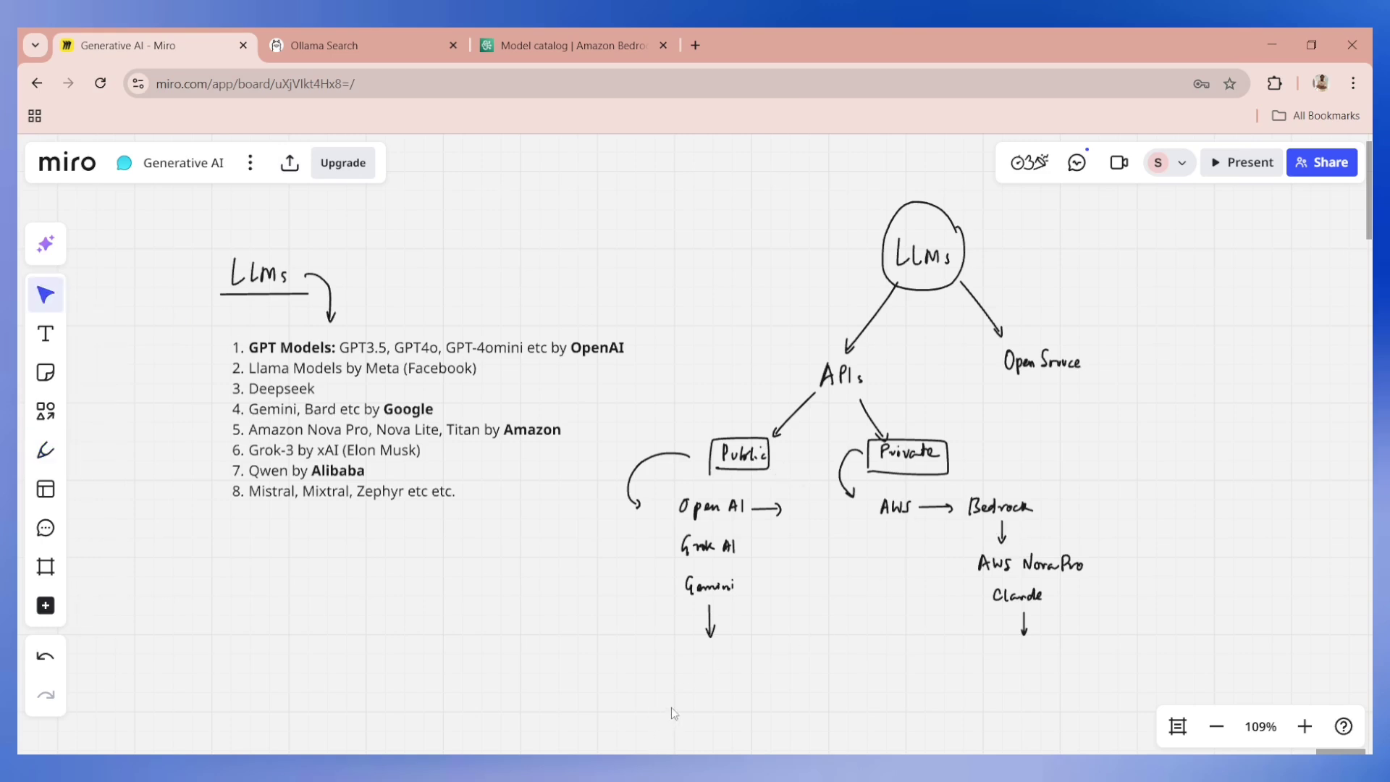
{"action": "scroll", "coordinate": [671, 706], "scroll_direction": "right", "scroll_amount": 10}
Step: Draw an arrow onward from Open Source and handwrite 'FREE' at its tip
{"action": "scroll", "coordinate": [673, 709], "scroll_direction": "right", "scroll_amount": 2}
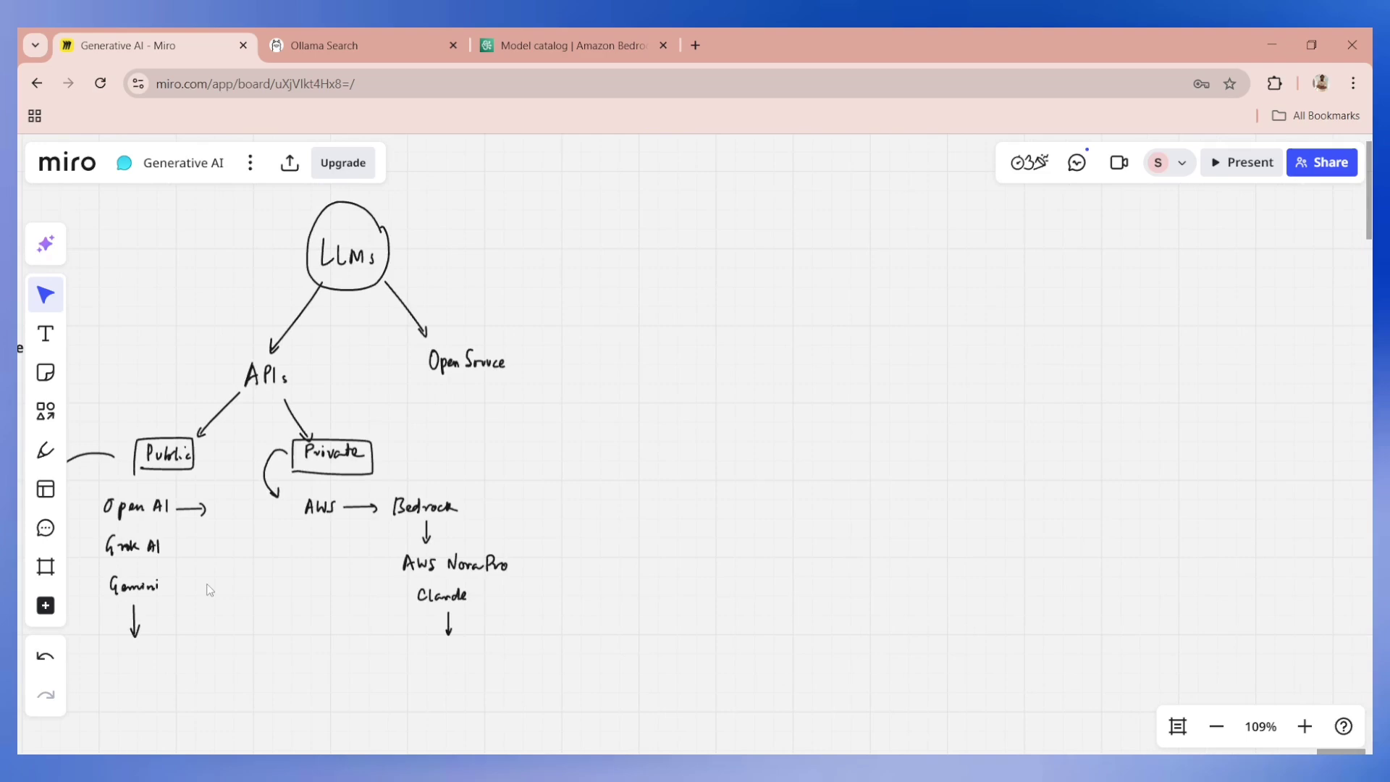
{"action": "left_click", "coordinate": [42, 456]}
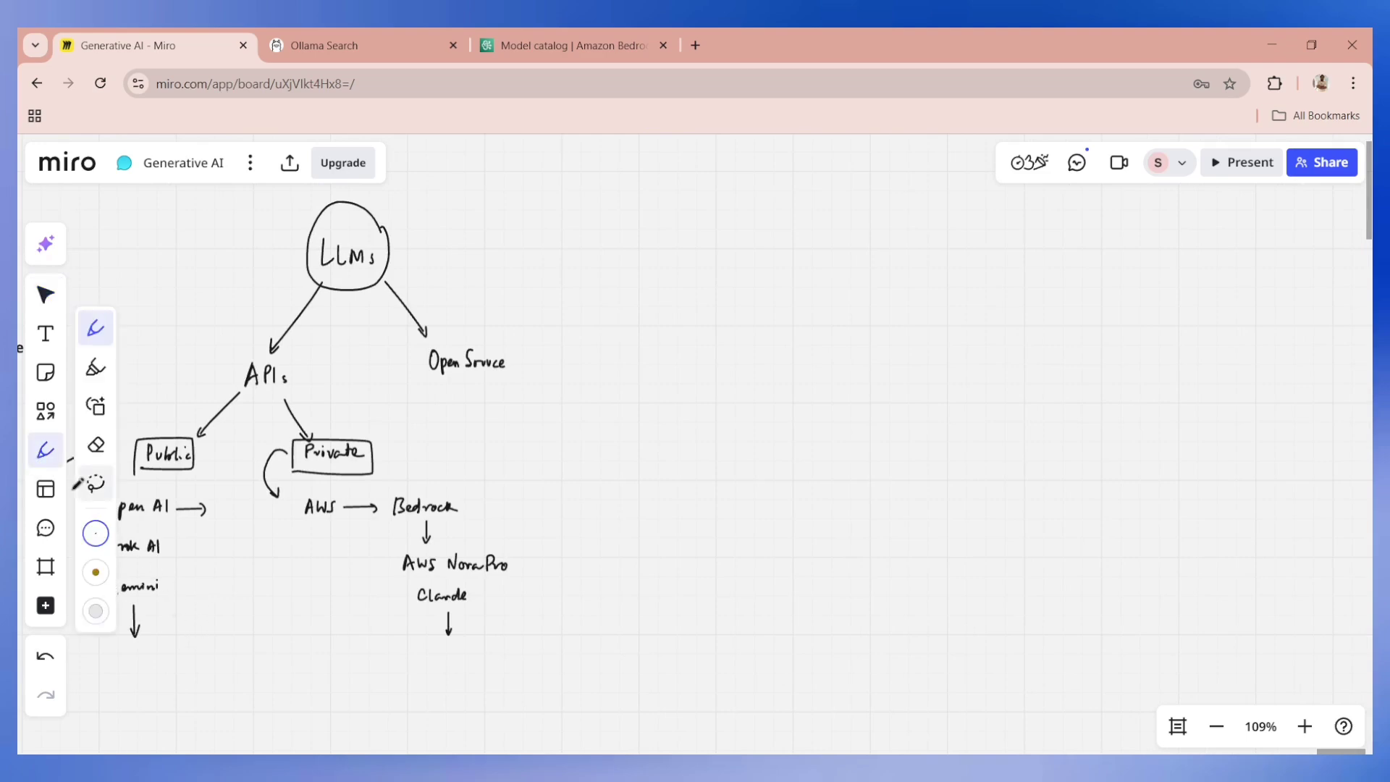
{"action": "left_click", "coordinate": [39, 450]}
{"action": "key", "text": "v"}
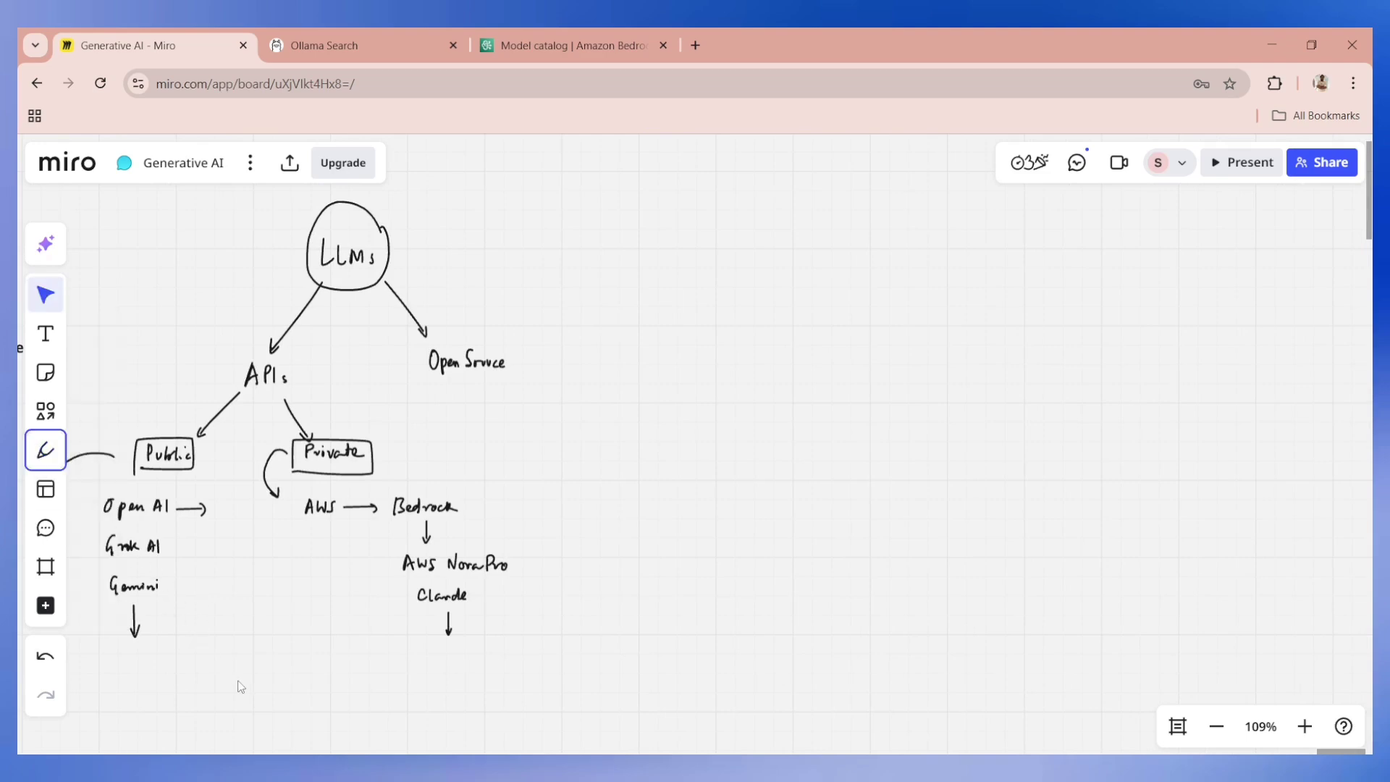
{"action": "scroll", "coordinate": [238, 683], "scroll_direction": "left", "scroll_amount": 2}
{"action": "left_click", "coordinate": [42, 450]}
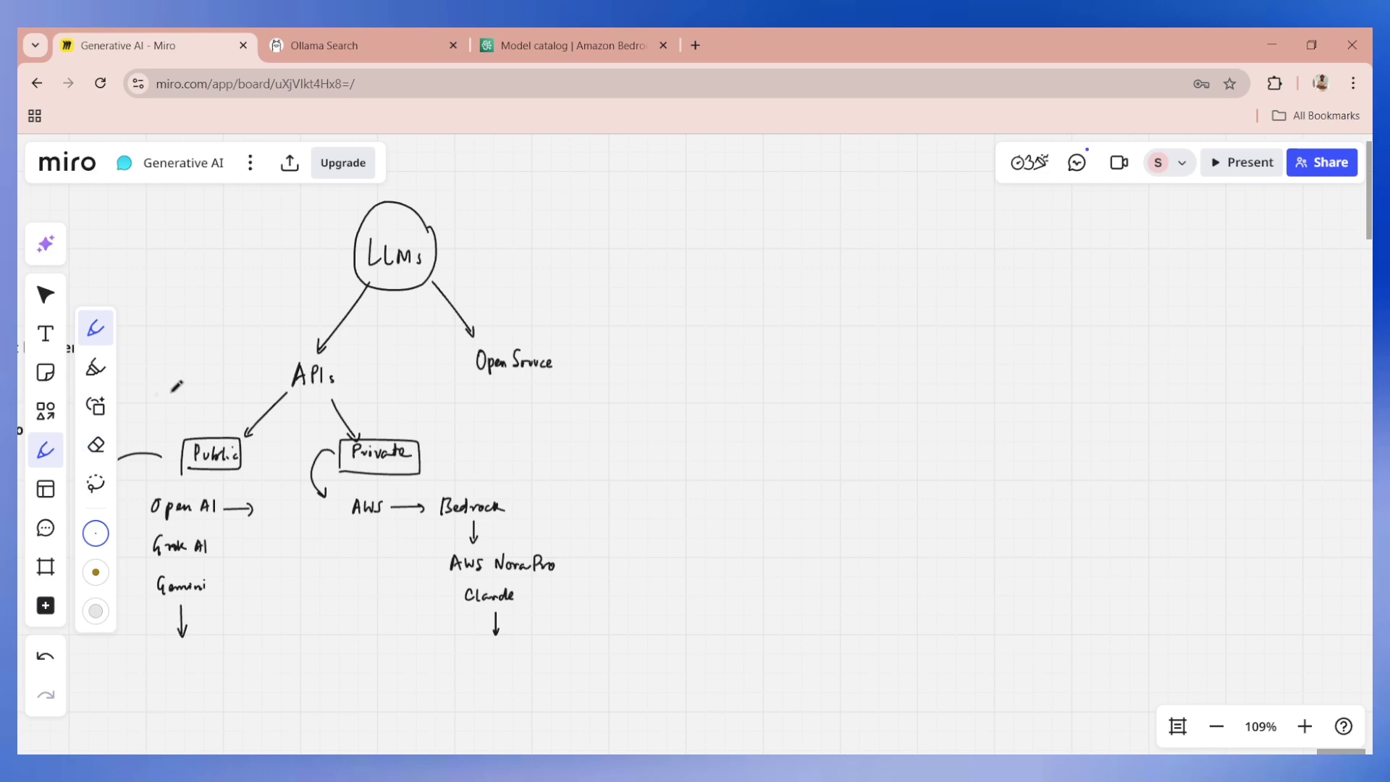
{"action": "mouse_move", "coordinate": [585, 374]}
{"action": "left_mouse_down"}
{"action": "mouse_move", "coordinate": [633, 413]}
{"action": "mouse_move", "coordinate": [639, 396]}
{"action": "left_mouse_up"}
{"action": "mouse_move", "coordinate": [632, 406]}
{"action": "left_mouse_down"}
{"action": "mouse_move", "coordinate": [673, 406]}
{"action": "mouse_move", "coordinate": [733, 437]}
{"action": "mouse_move", "coordinate": [700, 461]}
{"action": "left_mouse_up"}
Step: Handwrite 'Hugging Face' and 'Ollama' with arrows from FREE, underlining both
{"action": "mouse_move", "coordinate": [701, 453]}
{"action": "left_mouse_down"}
{"action": "mouse_move", "coordinate": [701, 471]}
{"action": "mouse_move", "coordinate": [779, 457]}
{"action": "mouse_move", "coordinate": [802, 471]}
{"action": "left_mouse_up"}
{"action": "mouse_move", "coordinate": [721, 394]}
{"action": "left_mouse_down"}
{"action": "mouse_move", "coordinate": [866, 435]}
{"action": "mouse_move", "coordinate": [886, 464]}
{"action": "left_mouse_up"}
{"action": "mouse_move", "coordinate": [894, 443]}
{"action": "left_mouse_down"}
{"action": "mouse_move", "coordinate": [894, 463]}
{"action": "mouse_move", "coordinate": [913, 447]}
{"action": "mouse_move", "coordinate": [934, 462]}
{"action": "left_mouse_up"}
{"action": "left_click_drag", "start_coordinate": [695, 484], "coordinate": [786, 487]}
{"action": "left_click_drag", "start_coordinate": [874, 477], "coordinate": [937, 477]}
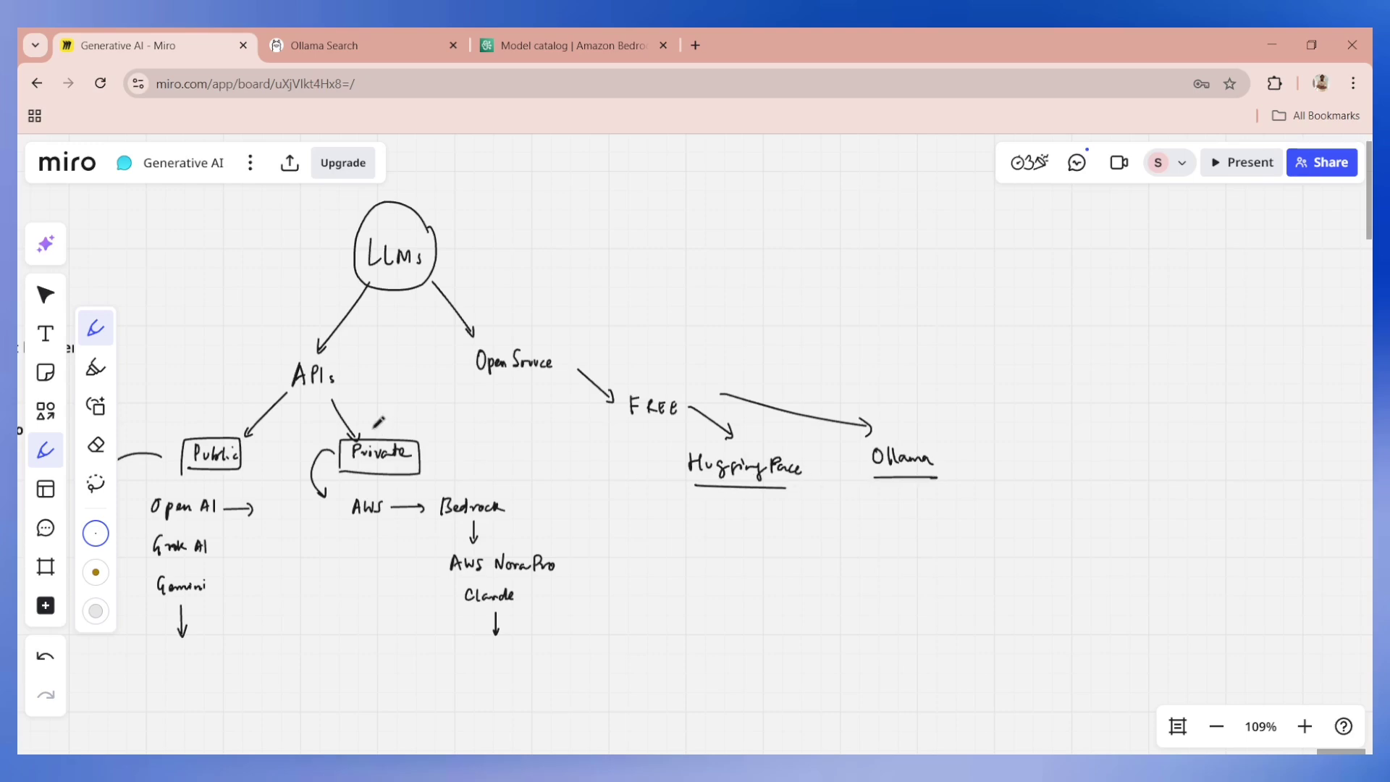
{"action": "key", "text": "ctrl+t"}
Step: Open the TinyLlama-1.1B-Chat-v1.0 files page and highlight the 2.2 GB model.safetensors weights
{"action": "type", "text": "hugging"}
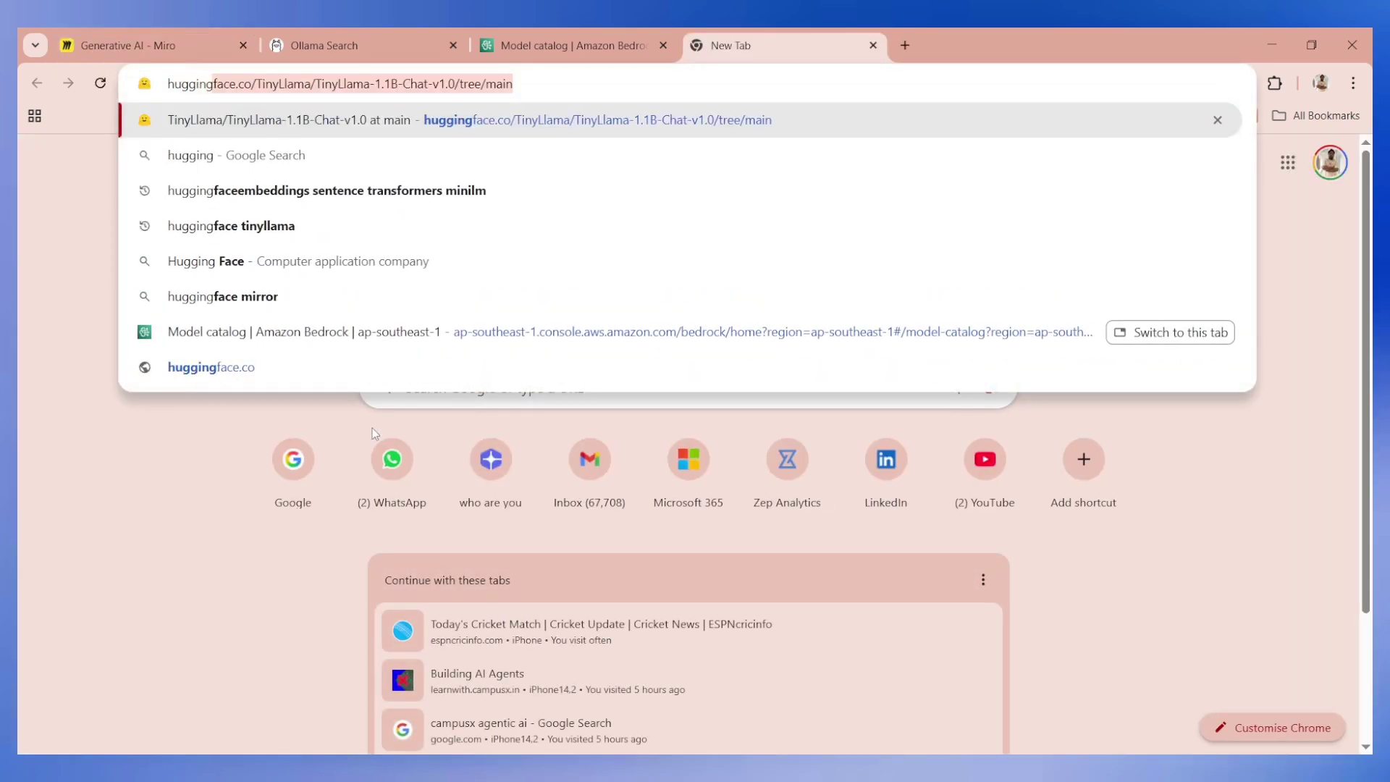
{"action": "key", "text": "Return"}
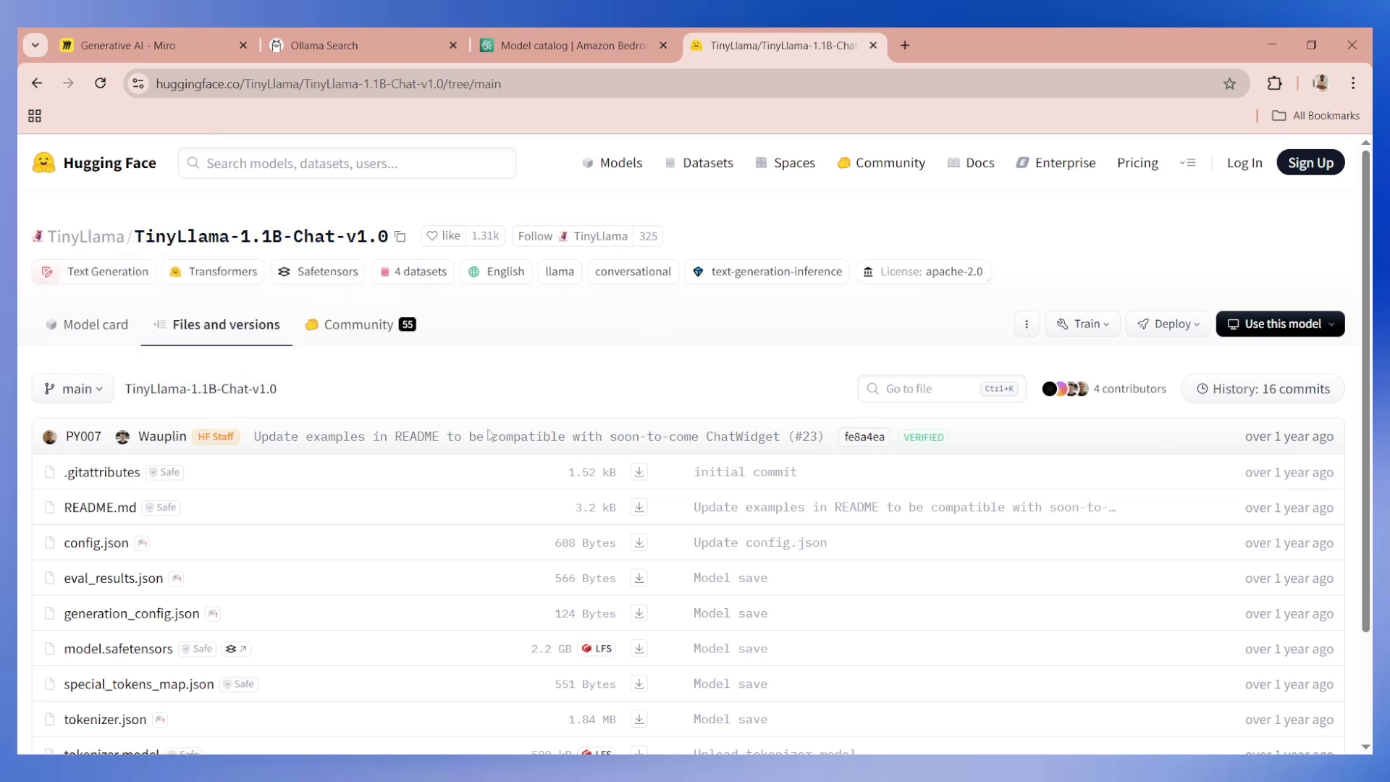
{"action": "scroll", "coordinate": [903, 488], "scroll_direction": "down", "scroll_amount": 1}
{"action": "scroll", "coordinate": [903, 488], "scroll_direction": "down", "scroll_amount": 1}
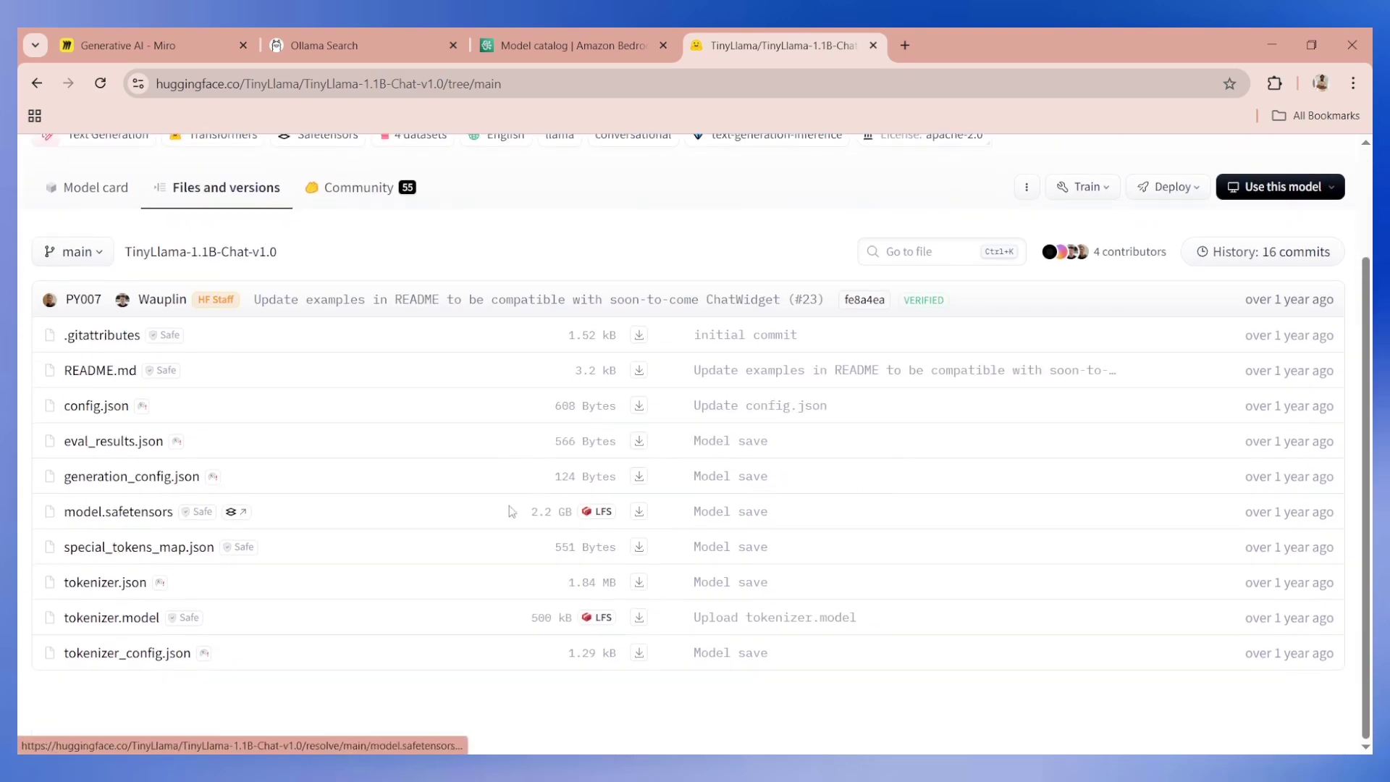
{"action": "left_click_drag", "start_coordinate": [41, 520], "coordinate": [579, 516]}
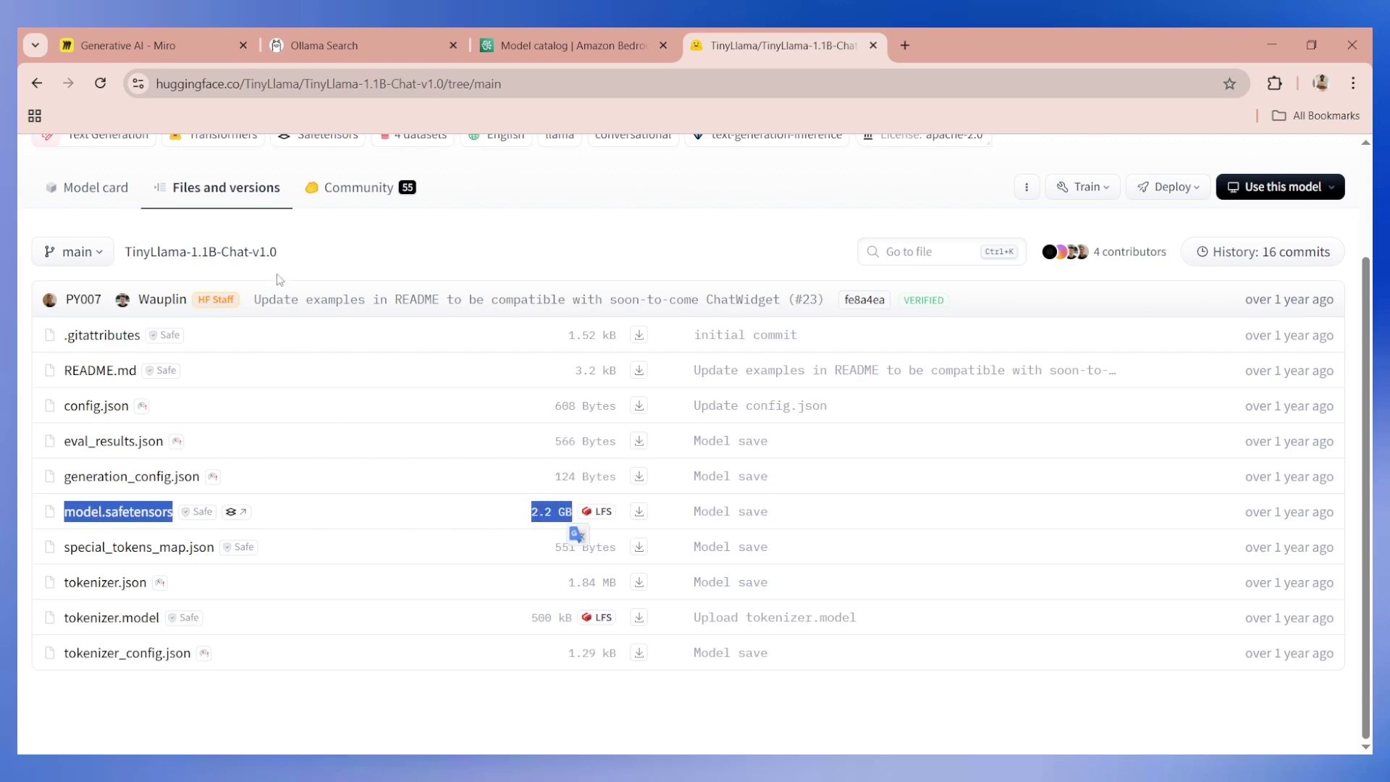
{"action": "scroll", "coordinate": [276, 279], "scroll_direction": "up", "scroll_amount": 1}
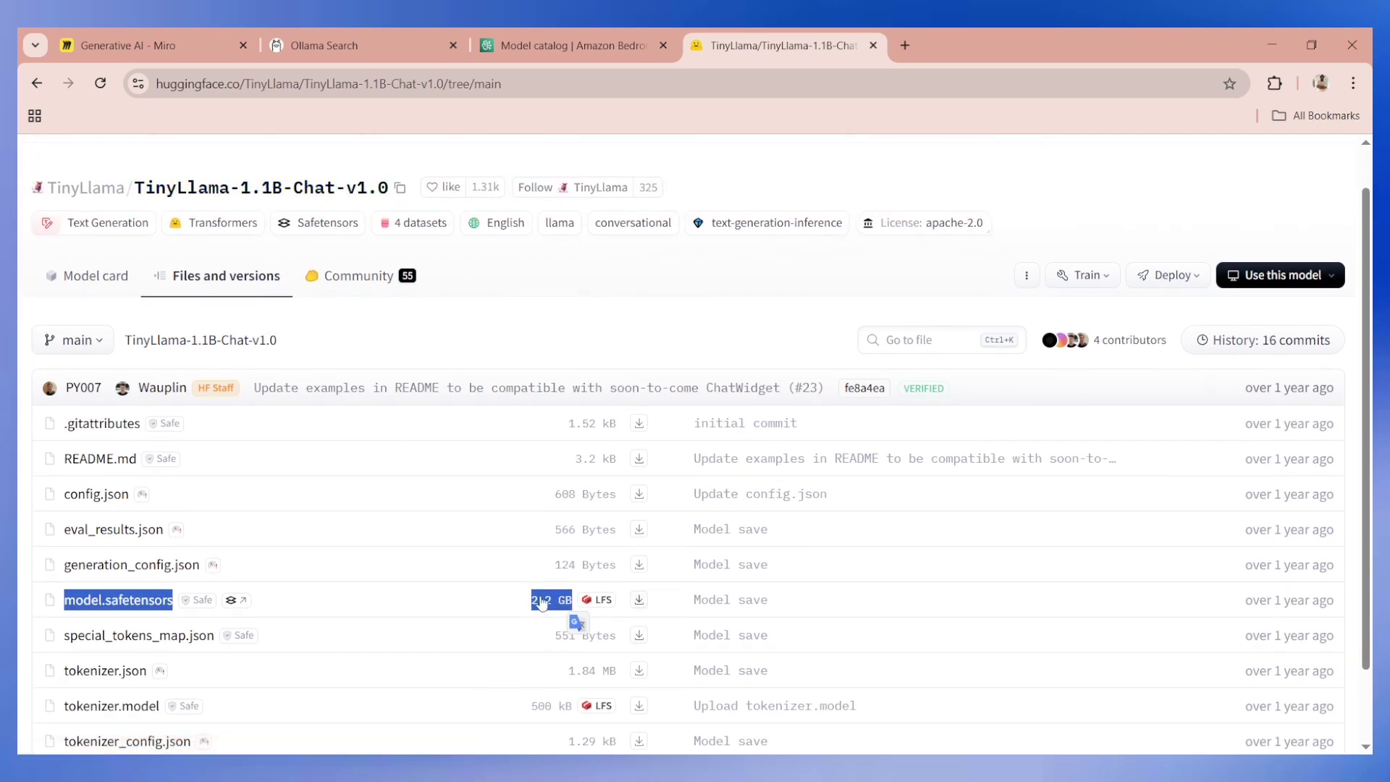
{"action": "scroll", "coordinate": [544, 613], "scroll_direction": "down", "scroll_amount": 1}
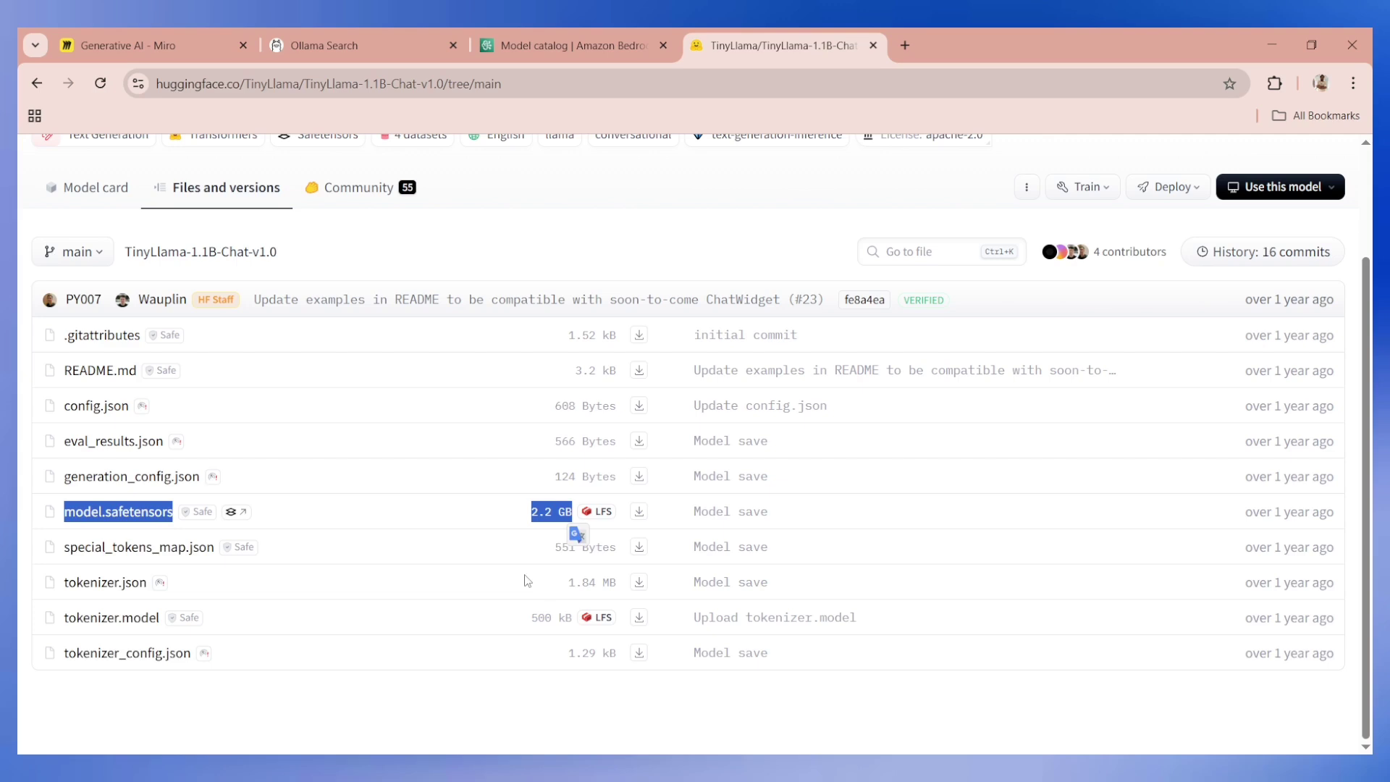
{"action": "left_click", "coordinate": [233, 44]}
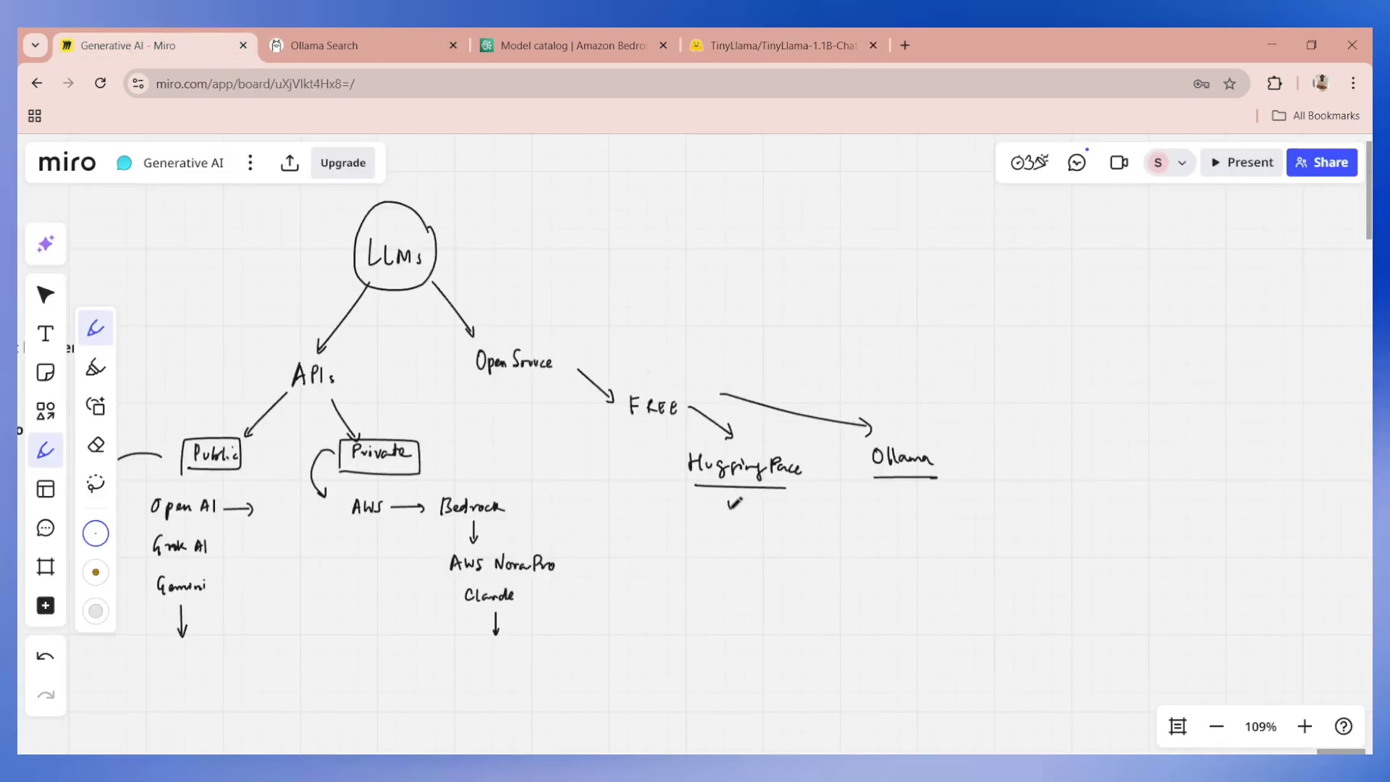
Step: Turn the Hugging Face tick into a downward arrow and box the Ollama label
{"action": "mouse_move", "coordinate": [738, 504]}
{"action": "left_mouse_down"}
{"action": "mouse_move", "coordinate": [748, 494]}
{"action": "mouse_move", "coordinate": [753, 547]}
{"action": "mouse_move", "coordinate": [760, 534]}
{"action": "left_mouse_up"}
{"action": "mouse_move", "coordinate": [872, 478]}
{"action": "left_mouse_down"}
{"action": "mouse_move", "coordinate": [869, 443]}
{"action": "mouse_move", "coordinate": [941, 478]}
{"action": "mouse_move", "coordinate": [918, 478]}
{"action": "left_mouse_up"}
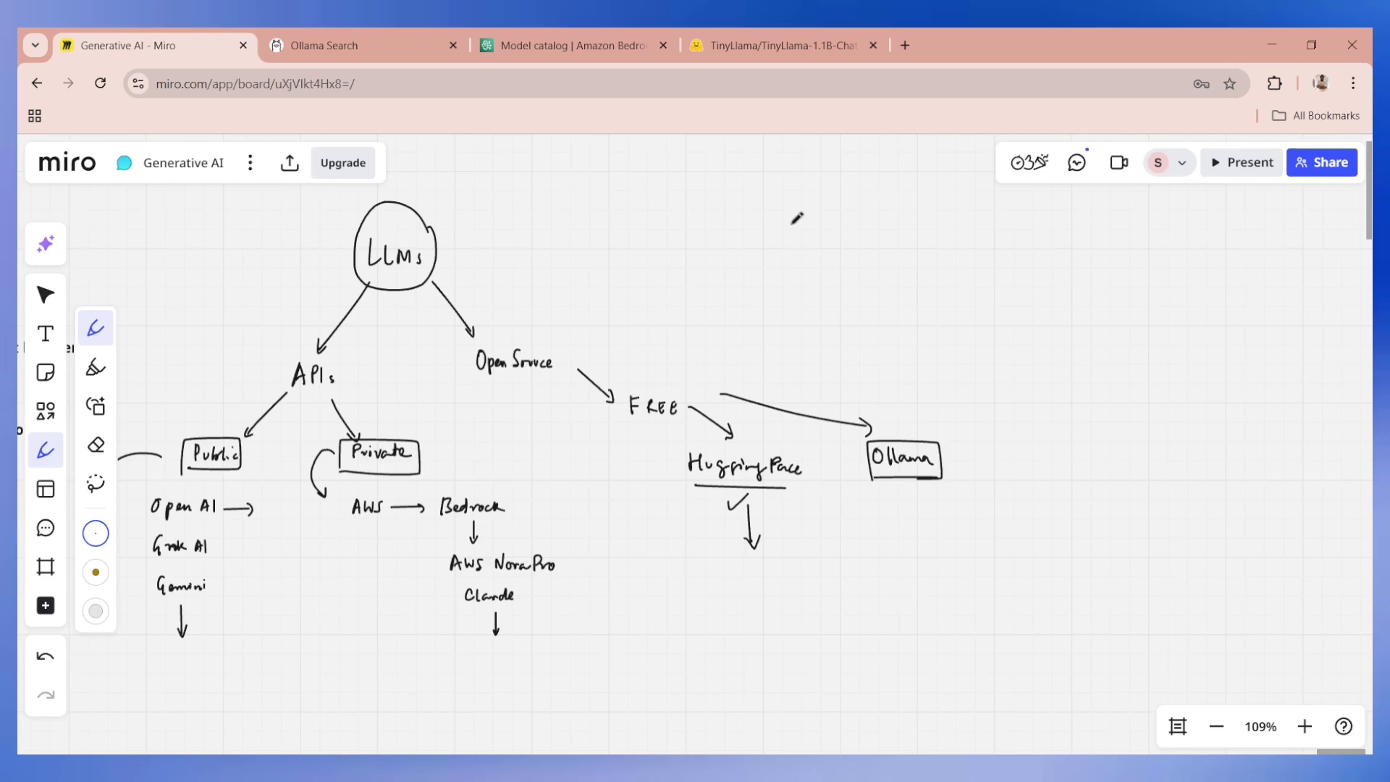
Step: Show Ollama's popular models list, then search Windows and the tray for the Ollama app
{"action": "left_click", "coordinate": [357, 43]}
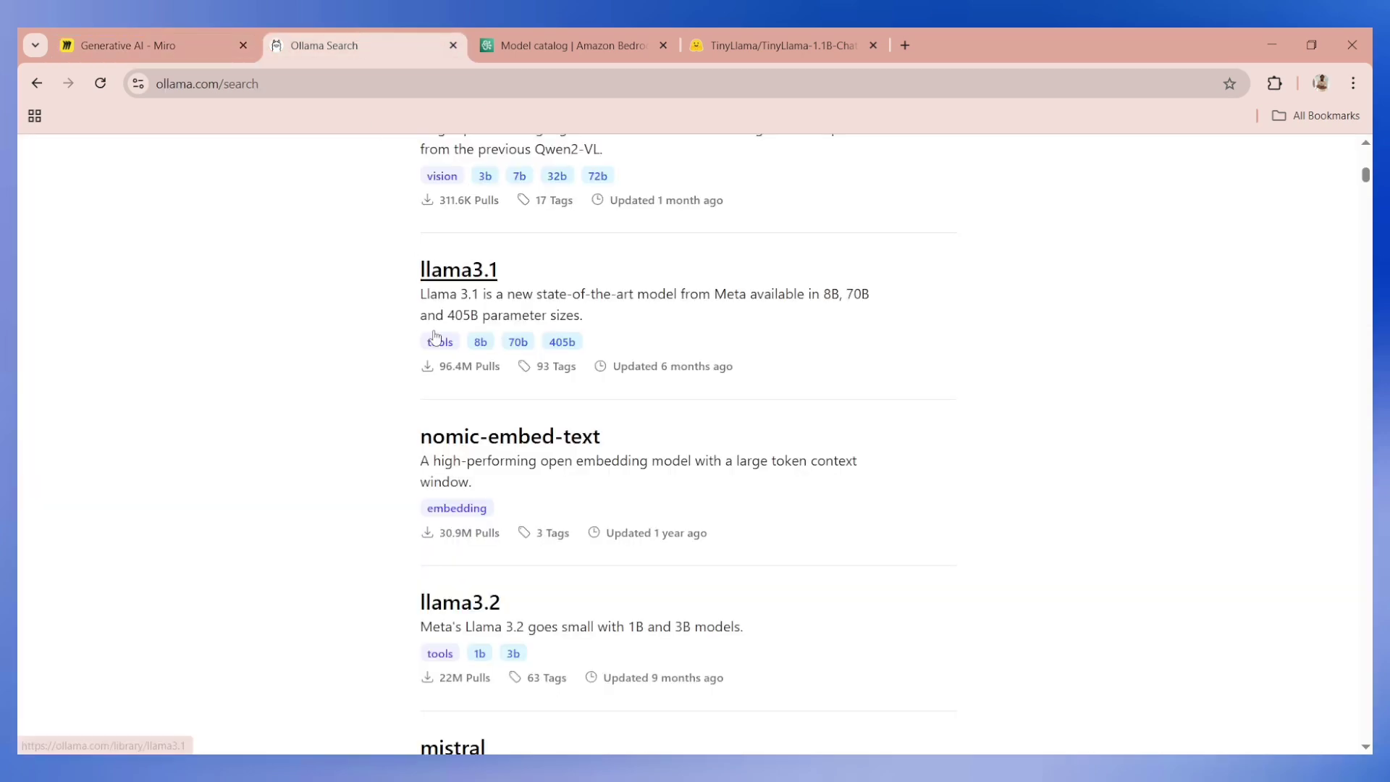
{"action": "scroll", "coordinate": [435, 336], "scroll_direction": "up", "scroll_amount": 12}
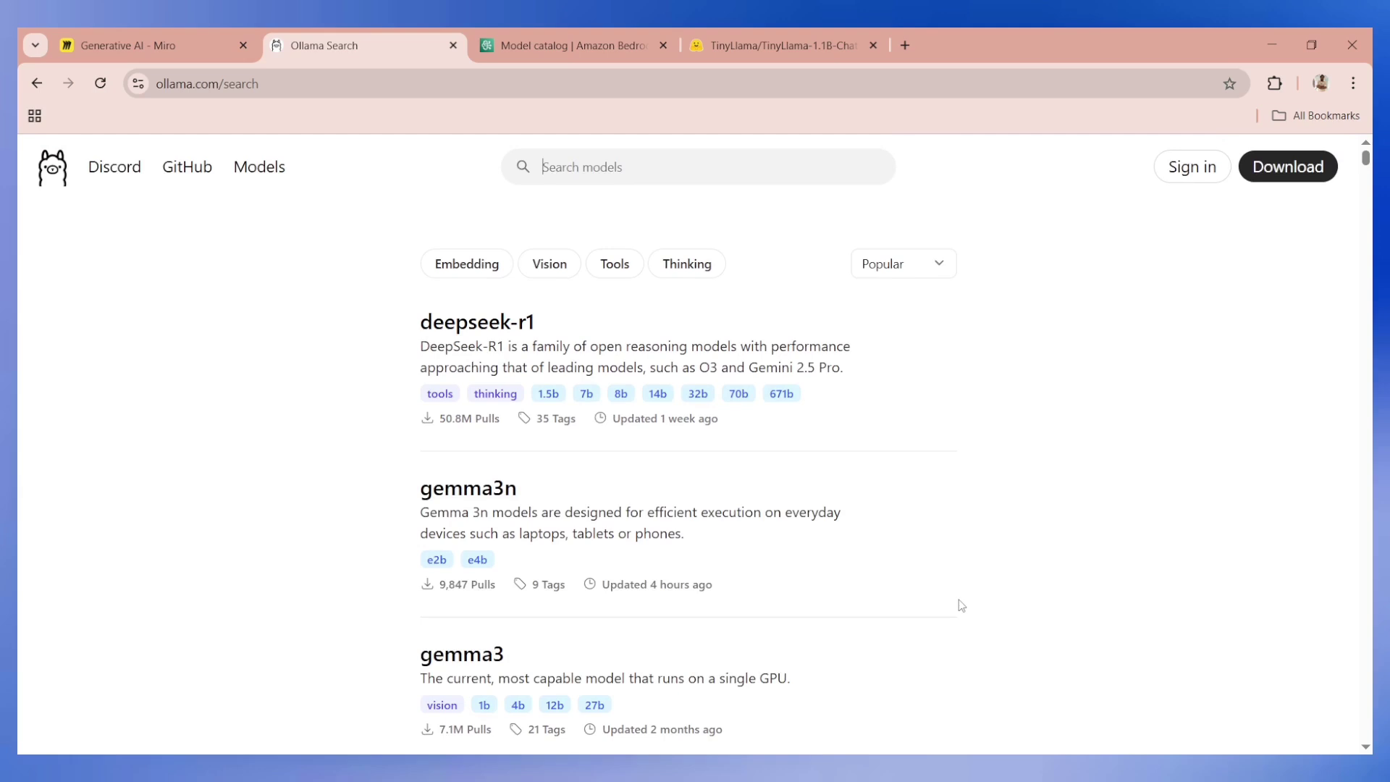
{"action": "key", "text": "super"}
{"action": "type", "text": "ollama"}
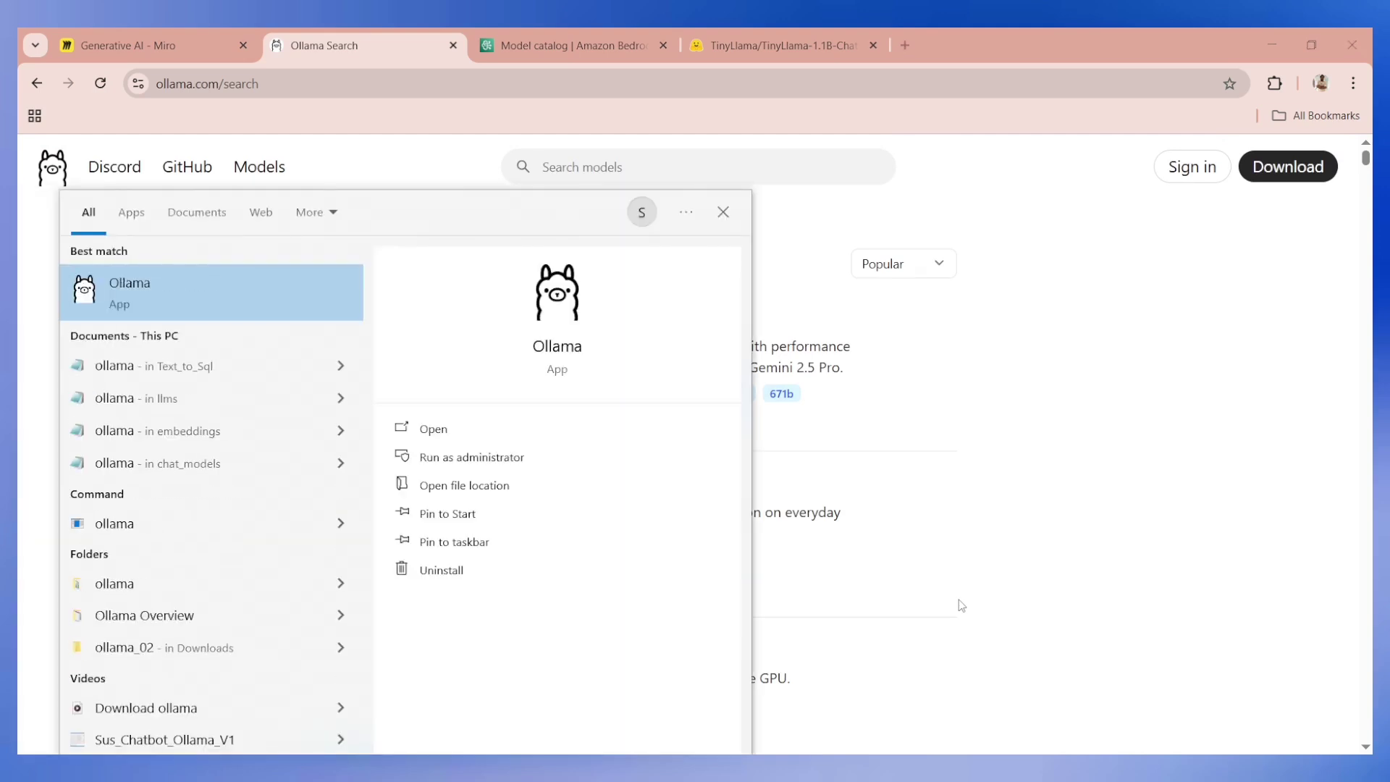
{"action": "key", "text": "Return"}
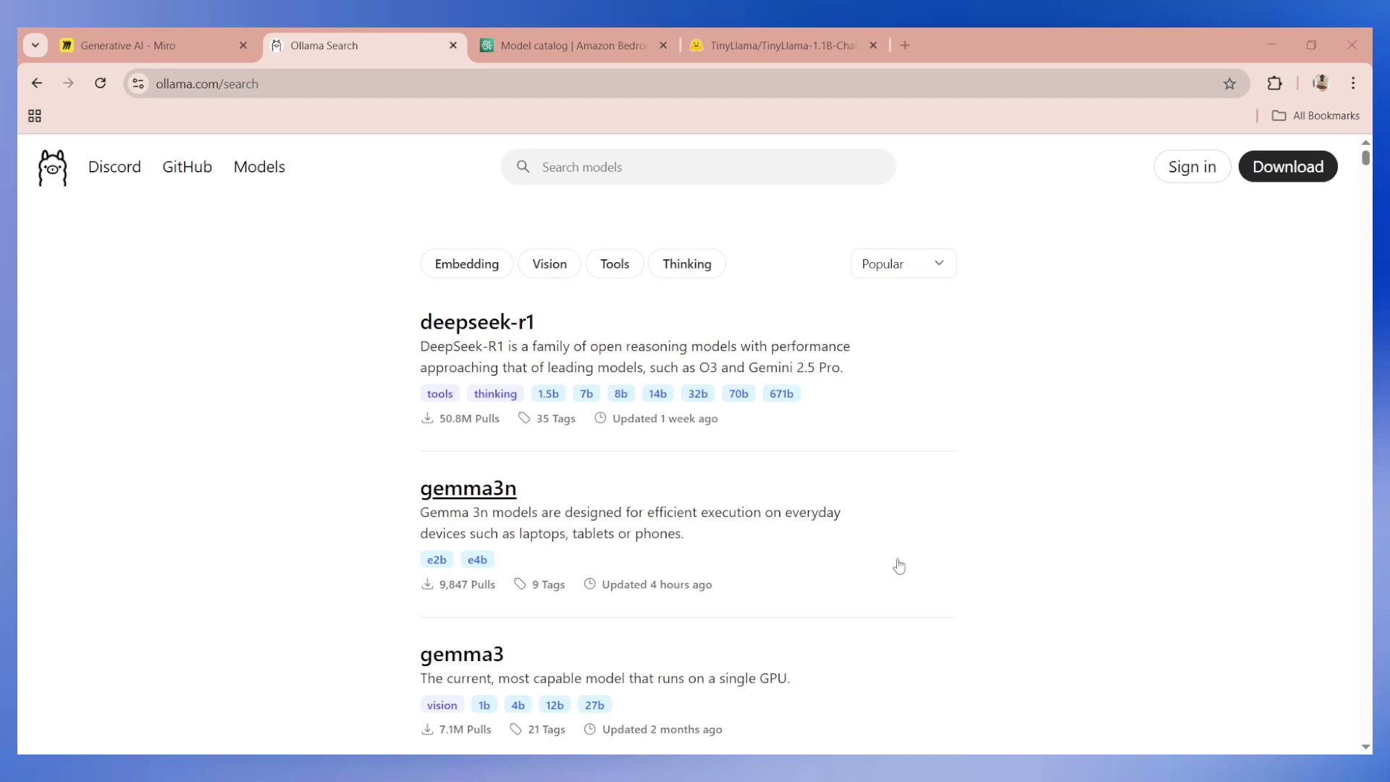
{"action": "left_click", "coordinate": [1171, 775]}
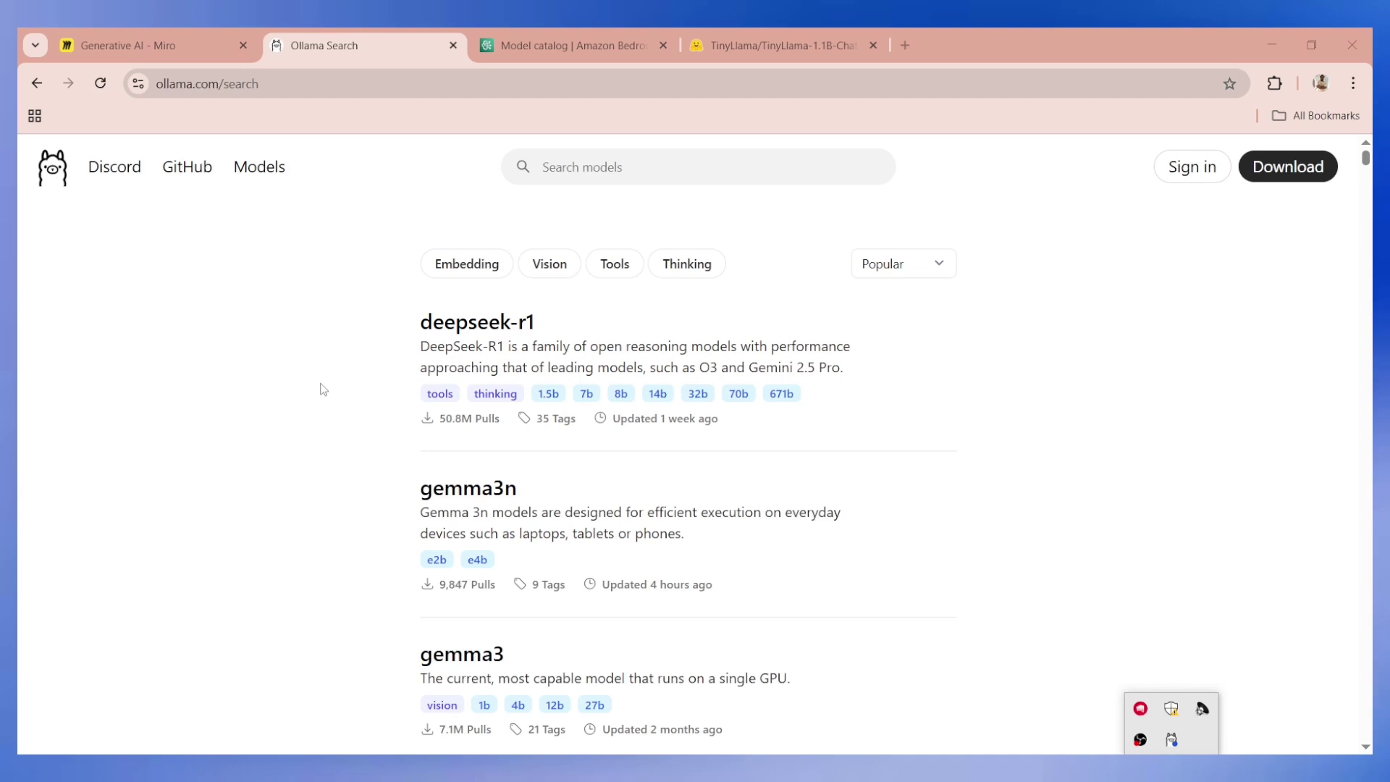
{"action": "key", "text": "super"}
{"action": "key", "text": "super"}
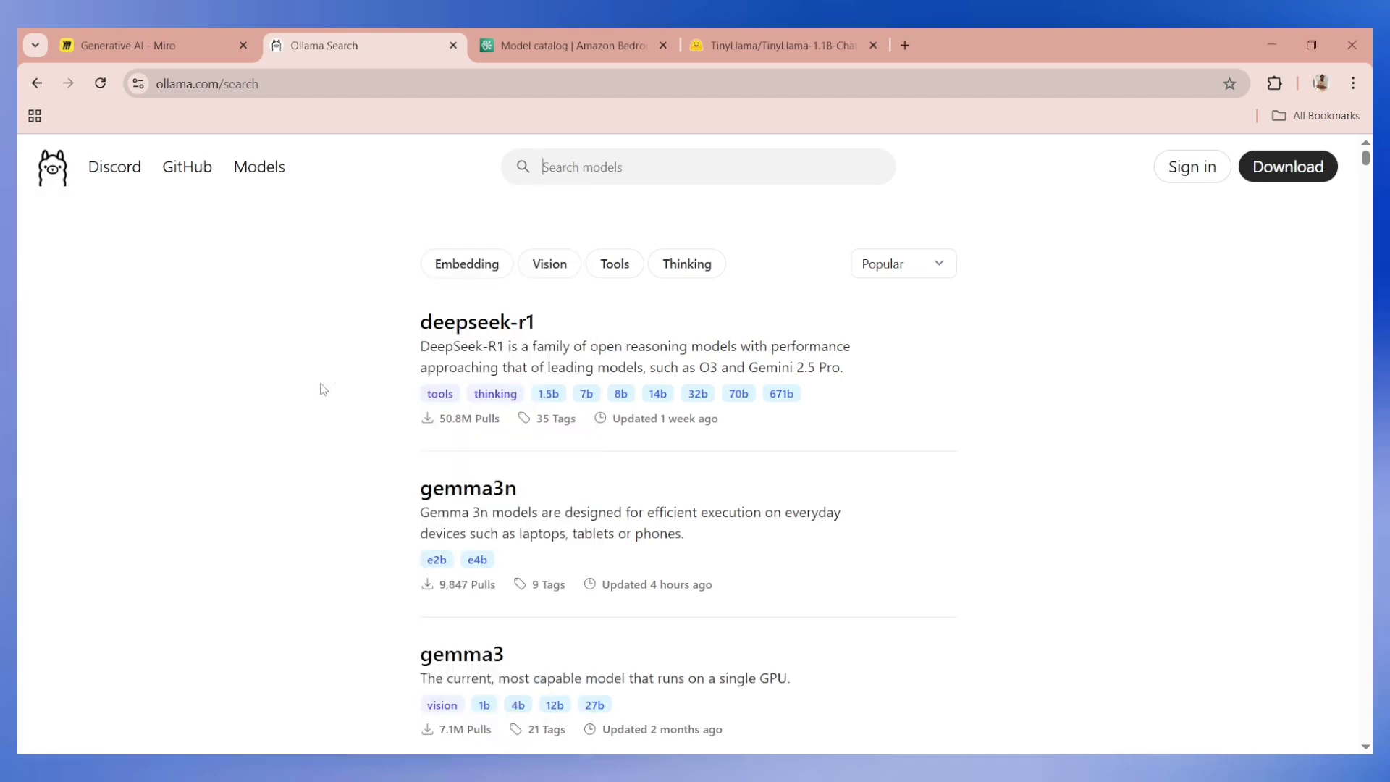
Step: Launch Command Prompt via Win+R and run ollama to show its command help
{"action": "key", "text": "super+r"}
{"action": "type", "text": "cmd"}
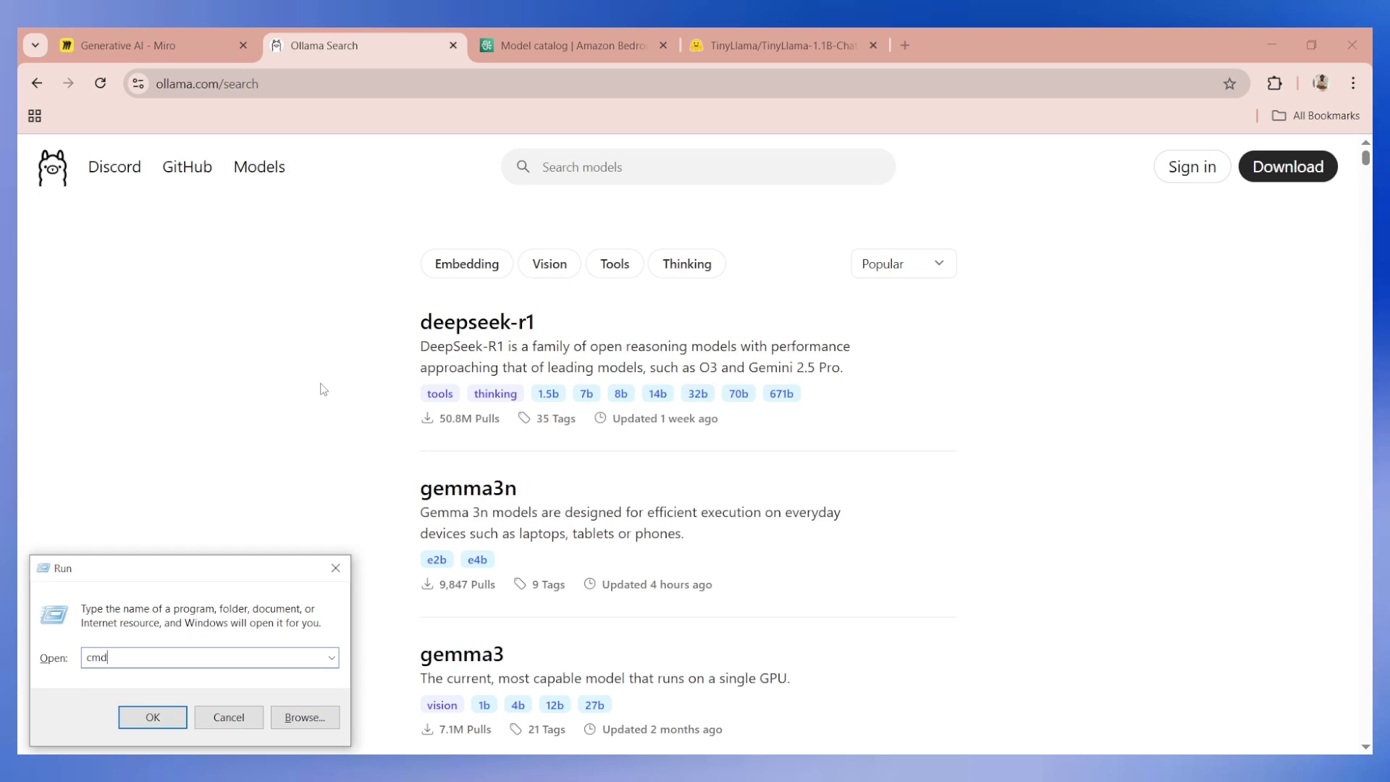
{"action": "key", "text": "Return"}
{"action": "type", "text": "ollama"}
{"action": "key", "text": "Return"}
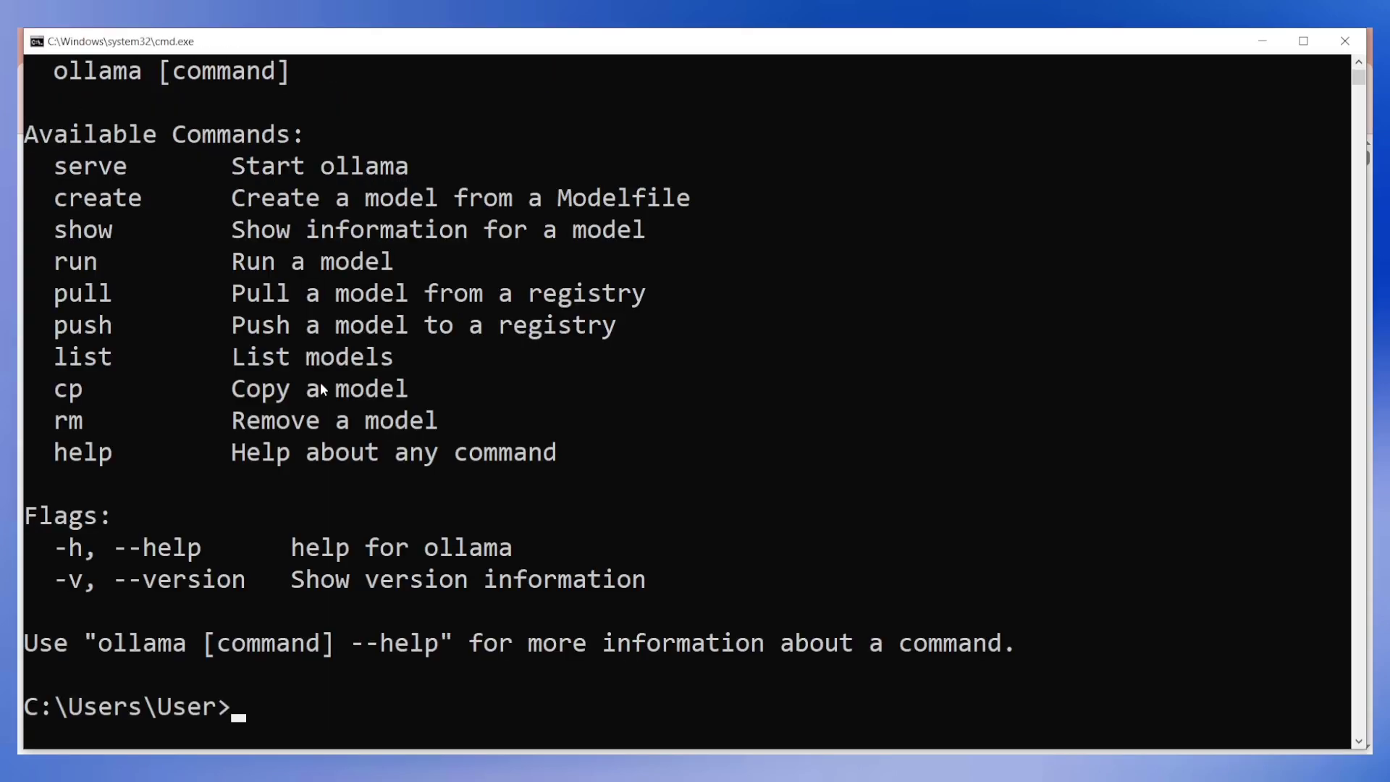
Step: Run ollama list and highlight llama3.2:latest (2.0 GB) and tinyllama:latest (637 MB)
{"action": "type", "text": "llama list"}
{"action": "key", "text": "Return"}
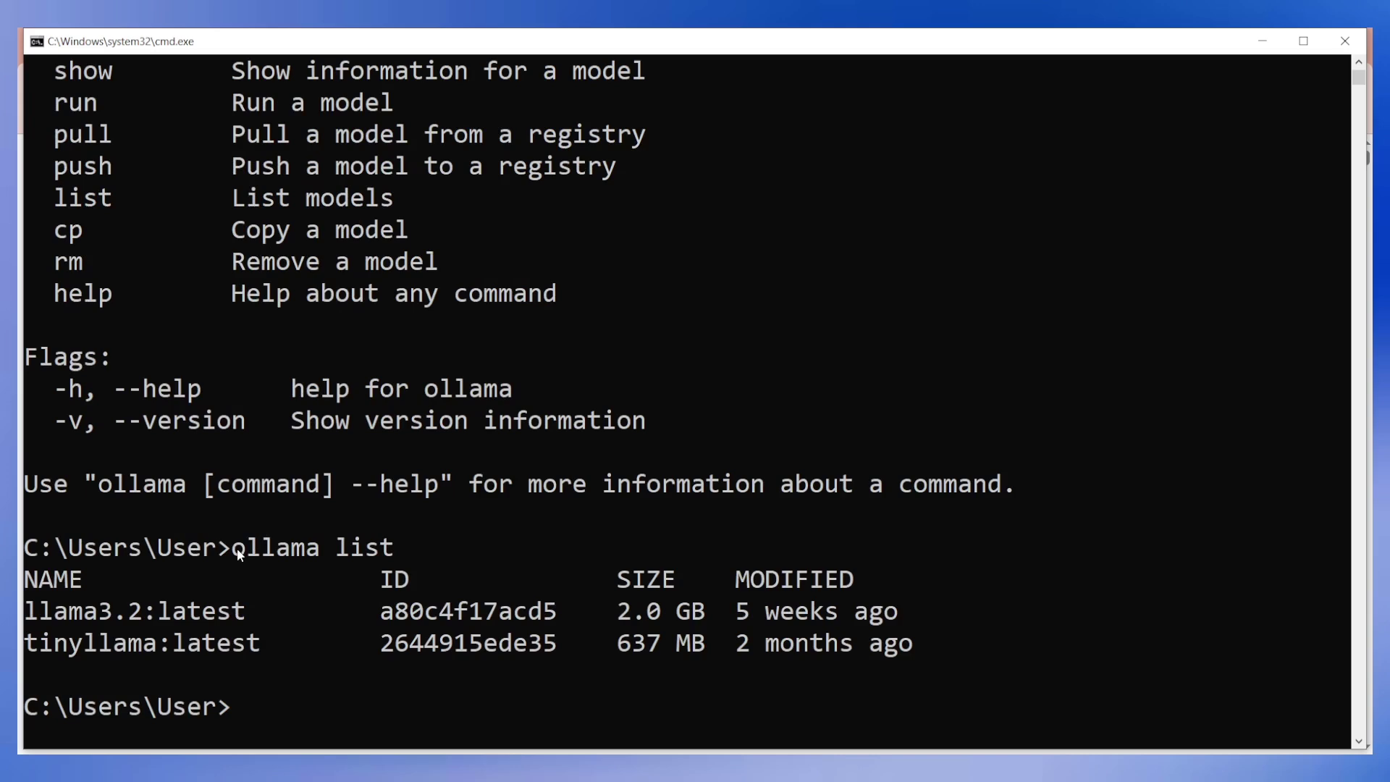
{"action": "left_click_drag", "start_coordinate": [233, 547], "coordinate": [394, 550]}
{"action": "left_click_drag", "start_coordinate": [27, 612], "coordinate": [253, 612]}
{"action": "left_click_drag", "start_coordinate": [26, 643], "coordinate": [263, 643]}
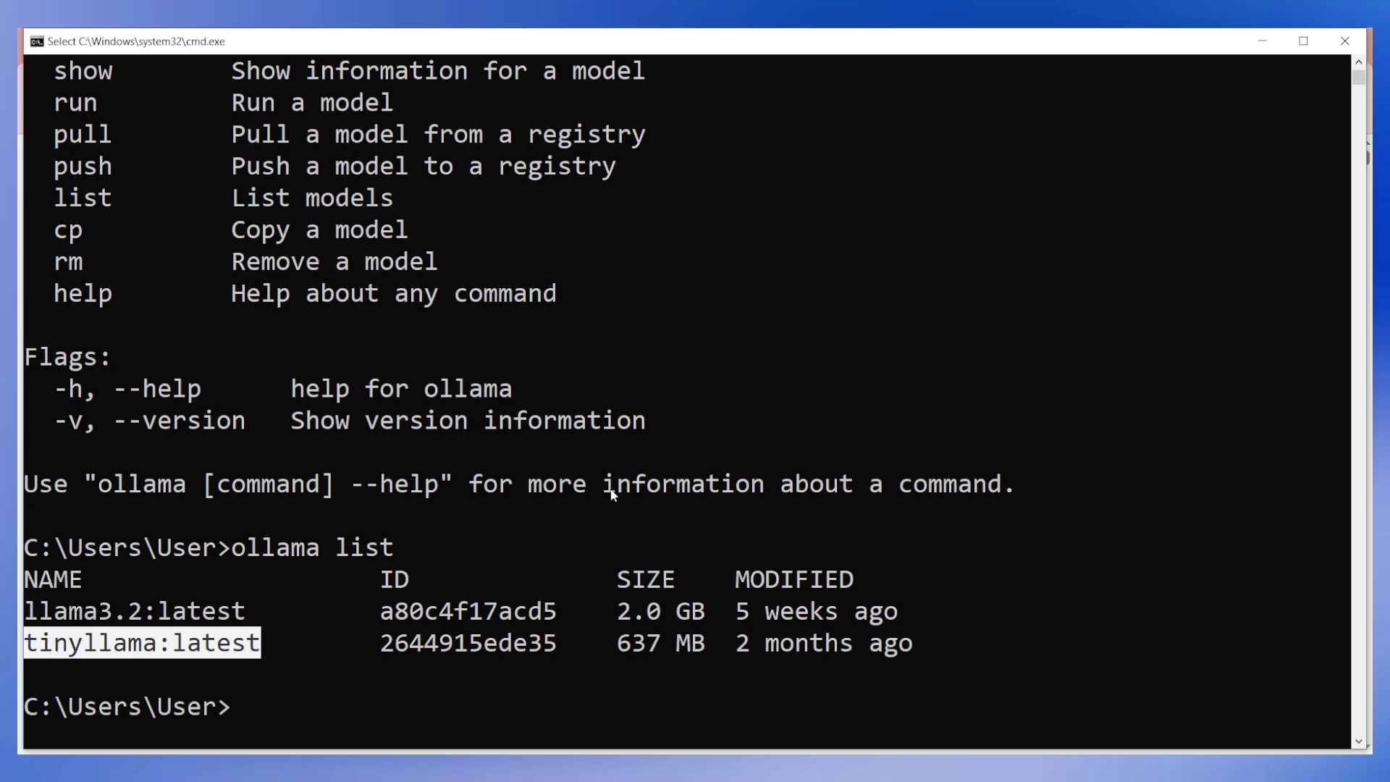
Step: Minimize the prompt, revisit the TinyLlama page, then draw a downward arrow under boxed Ollama
{"action": "left_click", "coordinate": [1261, 44]}
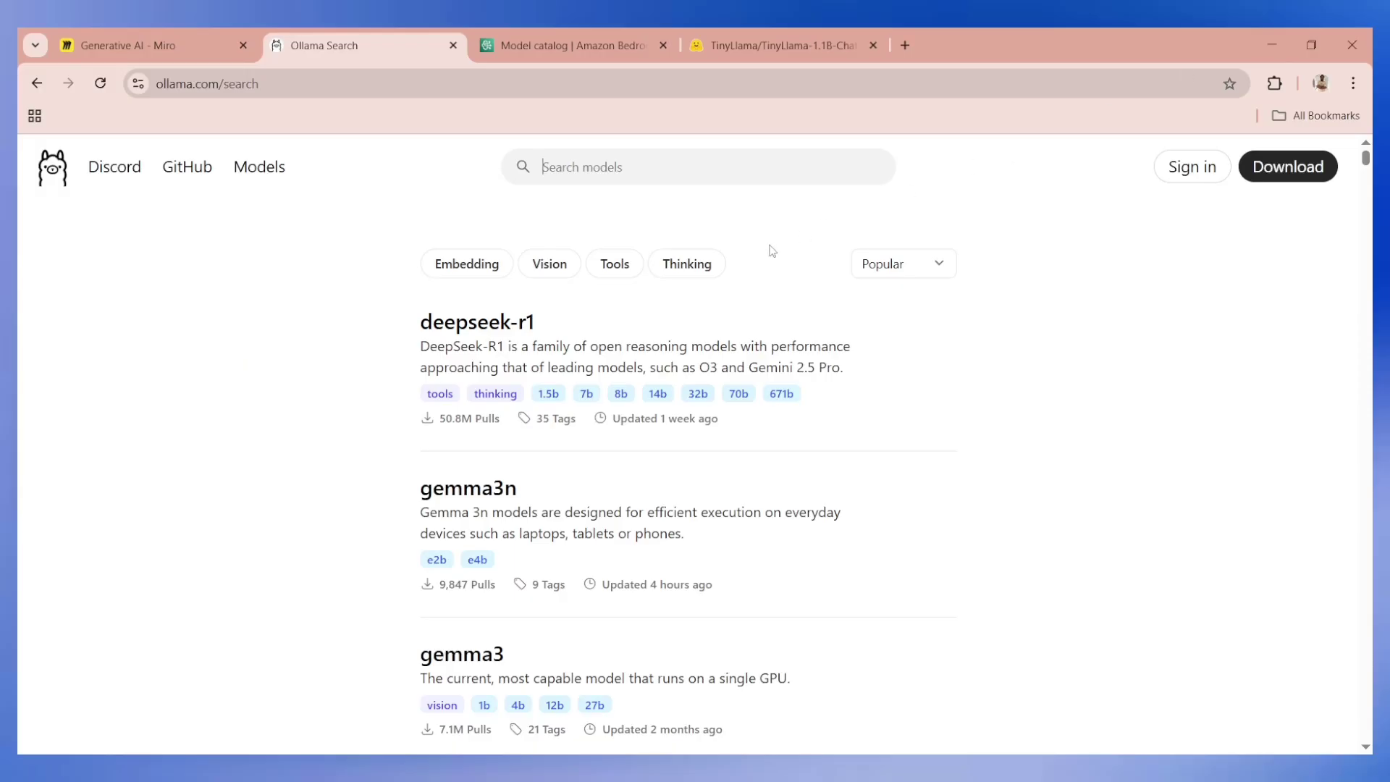
{"action": "left_click", "coordinate": [758, 44]}
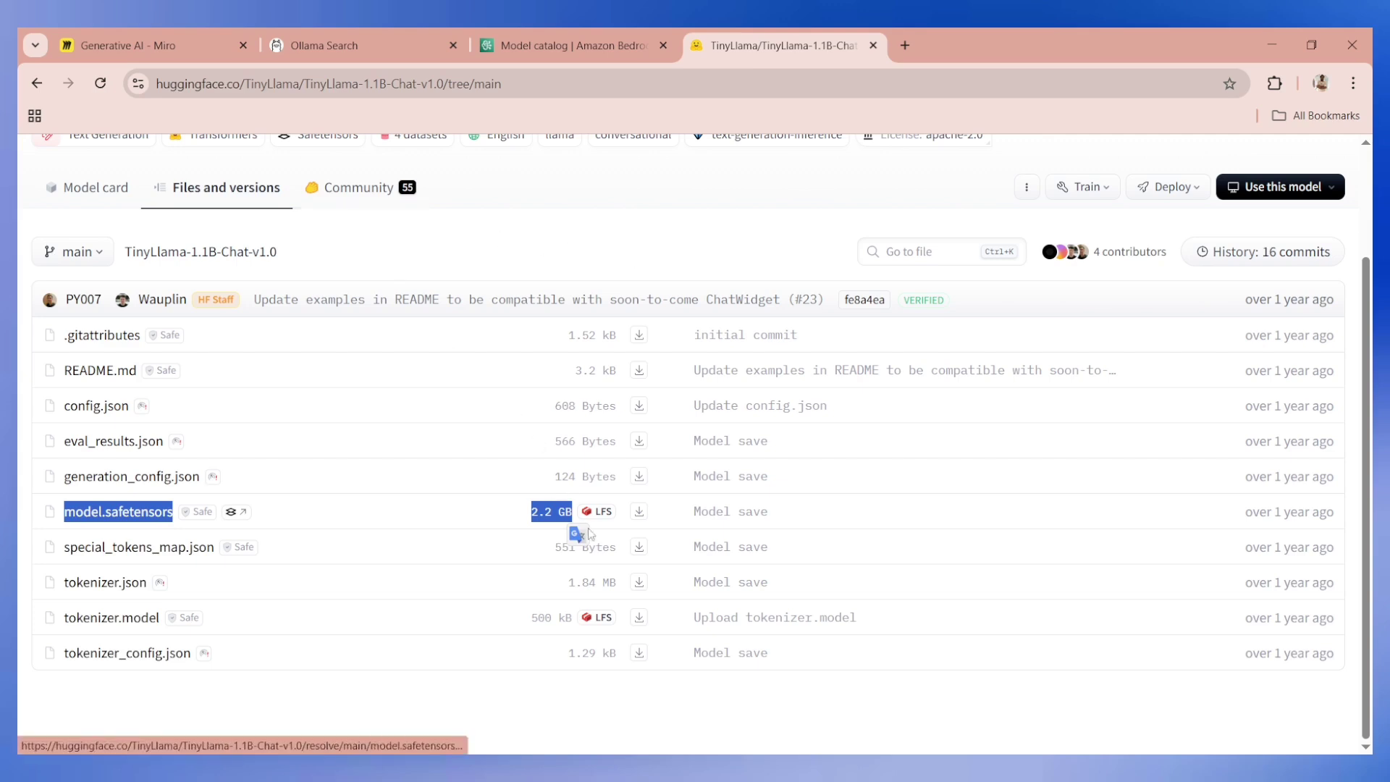
{"action": "left_click", "coordinate": [163, 39]}
{"action": "mouse_move", "coordinate": [899, 495]}
{"action": "left_mouse_down"}
{"action": "mouse_move", "coordinate": [906, 539]}
{"action": "mouse_move", "coordinate": [921, 526]}
{"action": "left_mouse_up"}
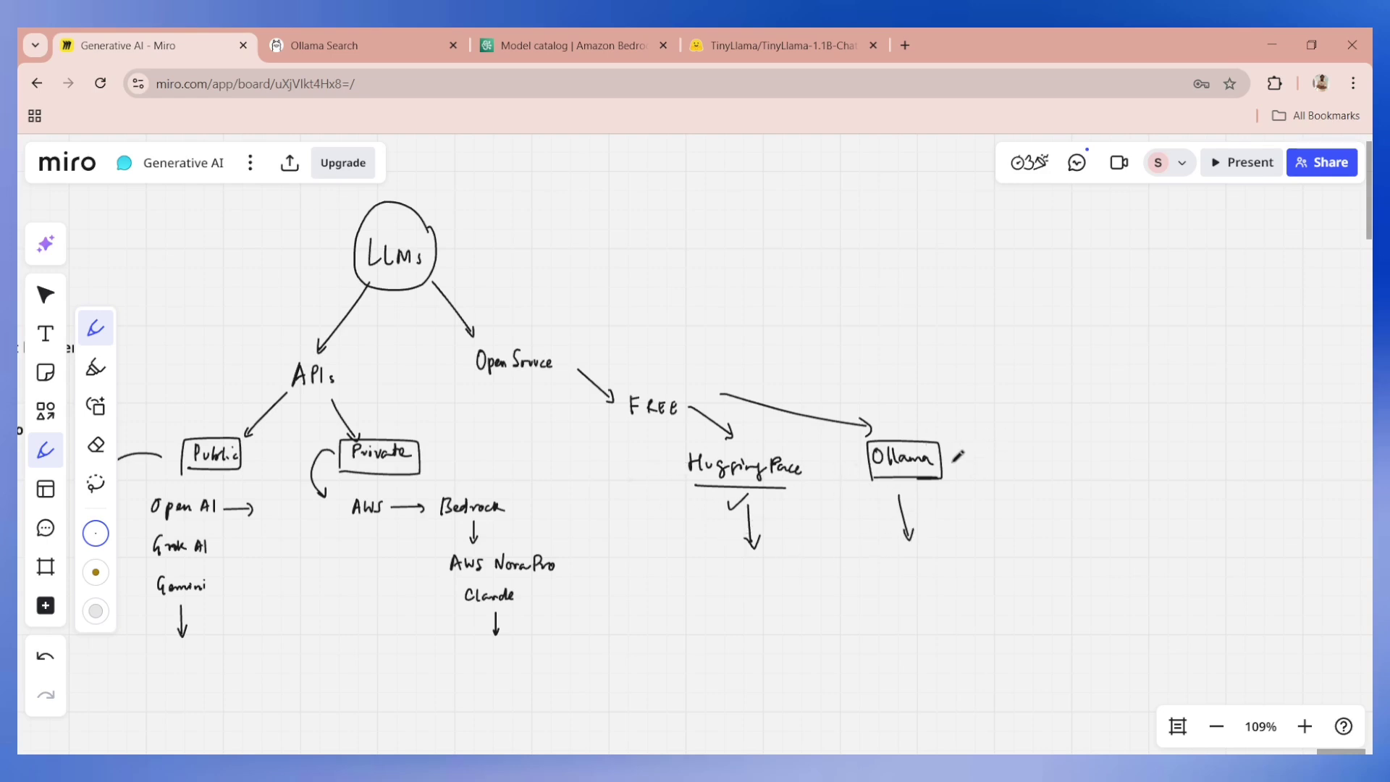
Step: Bracket the Hugging Face and Ollama branches, then box Open AI, Grok AI and Gemini in dark red with a tick
{"action": "left_click_drag", "start_coordinate": [667, 438], "coordinate": [657, 551]}
{"action": "mouse_move", "coordinate": [954, 439]}
{"action": "left_mouse_down"}
{"action": "mouse_move", "coordinate": [970, 453]}
{"action": "mouse_move", "coordinate": [975, 527]}
{"action": "mouse_move", "coordinate": [953, 567]}
{"action": "left_mouse_up"}
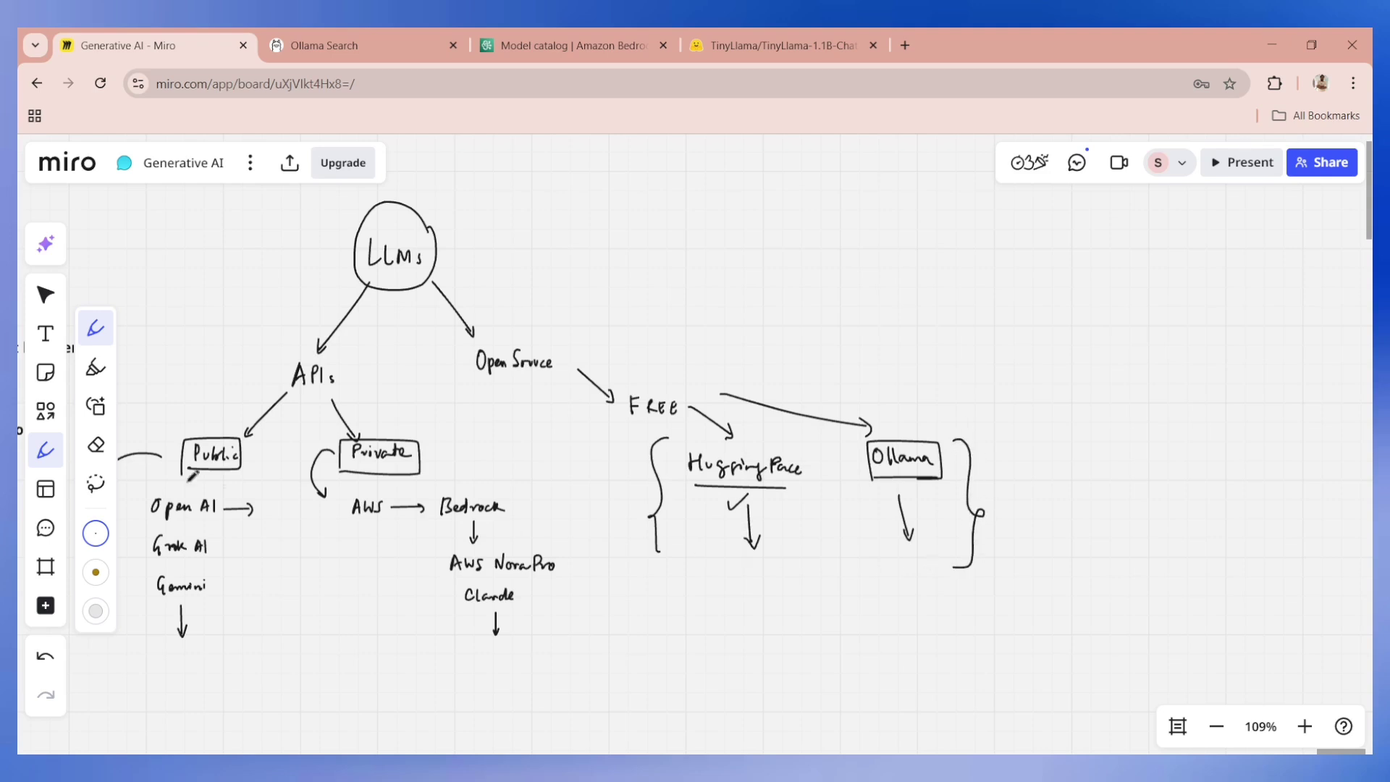
{"action": "left_click", "coordinate": [95, 533]}
{"action": "mouse_move", "coordinate": [138, 629]}
{"action": "left_mouse_down"}
{"action": "mouse_move", "coordinate": [138, 490]}
{"action": "mouse_move", "coordinate": [224, 525]}
{"action": "mouse_move", "coordinate": [196, 628]}
{"action": "mouse_move", "coordinate": [130, 633]}
{"action": "left_mouse_up"}
{"action": "mouse_move", "coordinate": [232, 586]}
{"action": "left_mouse_down"}
{"action": "mouse_move", "coordinate": [236, 599]}
{"action": "mouse_move", "coordinate": [266, 579]}
{"action": "left_mouse_up"}
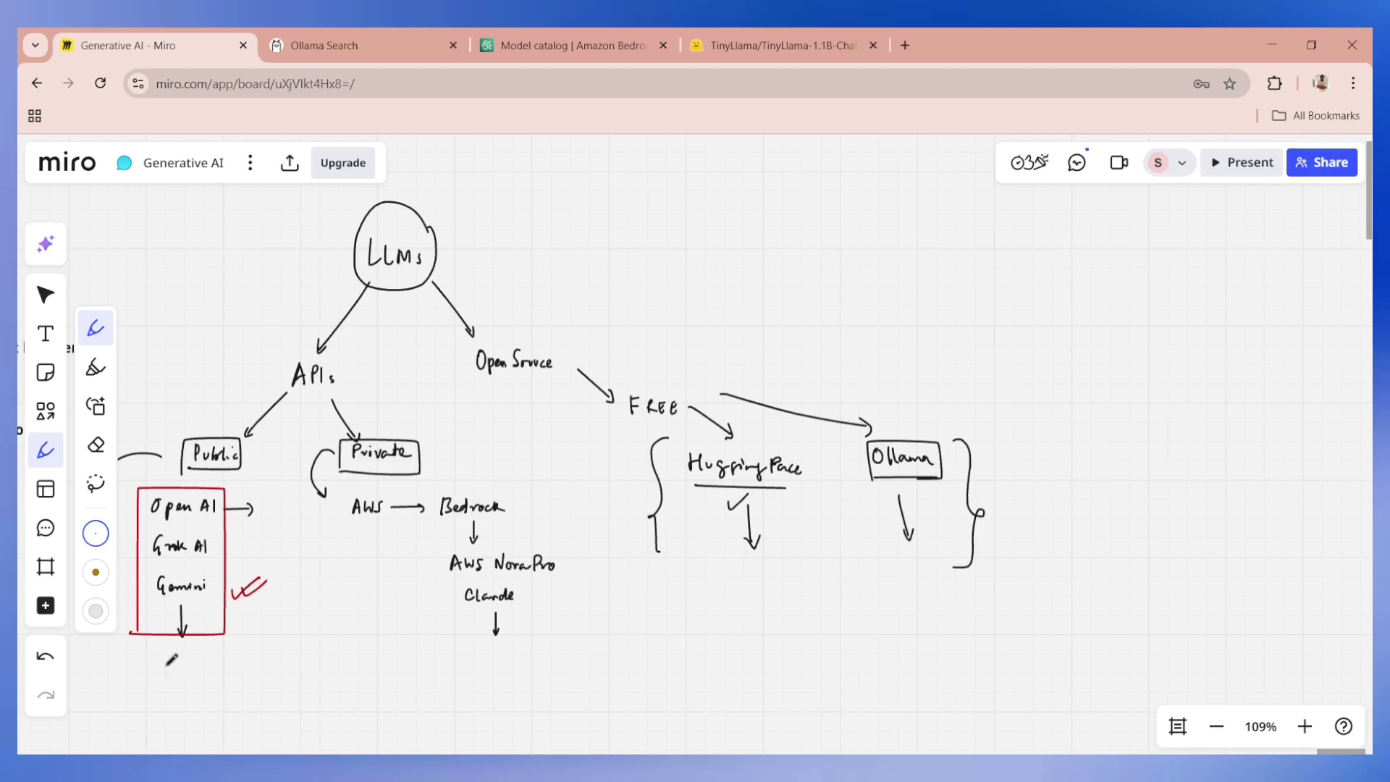
Step: Handwrite 'Fast PoC', 'Time effort' and 'Cost effort' in red below the box and brace them
{"action": "mouse_move", "coordinate": [155, 655]}
{"action": "left_mouse_down"}
{"action": "mouse_move", "coordinate": [154, 673]}
{"action": "mouse_move", "coordinate": [166, 655]}
{"action": "left_mouse_up"}
{"action": "mouse_move", "coordinate": [154, 663]}
{"action": "left_mouse_down"}
{"action": "mouse_move", "coordinate": [236, 674]}
{"action": "mouse_move", "coordinate": [164, 711]}
{"action": "left_mouse_up"}
{"action": "left_click_drag", "start_coordinate": [157, 693], "coordinate": [270, 701]}
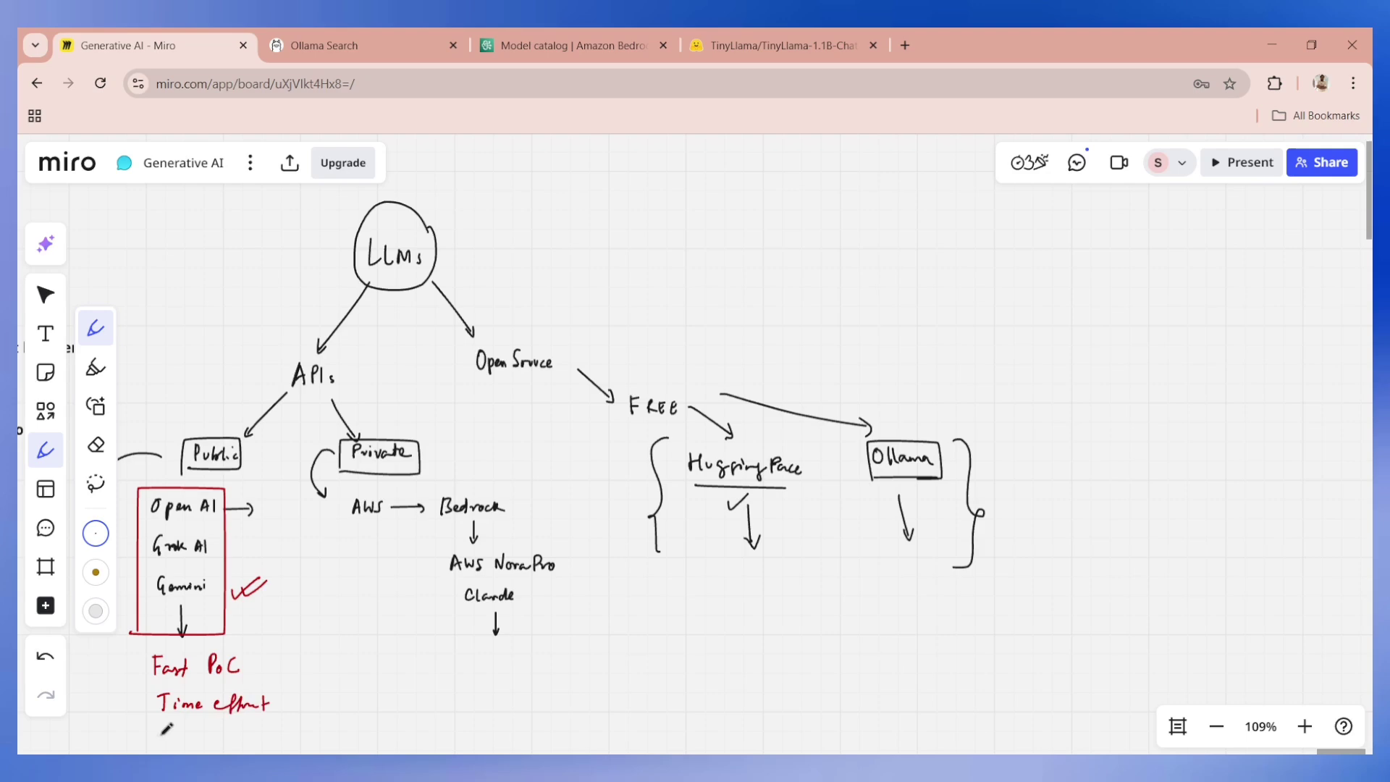
{"action": "left_click_drag", "start_coordinate": [177, 728], "coordinate": [186, 742]}
{"action": "mouse_move", "coordinate": [194, 725]}
{"action": "left_mouse_down"}
{"action": "mouse_move", "coordinate": [196, 743]}
{"action": "mouse_move", "coordinate": [269, 730]}
{"action": "left_mouse_up"}
{"action": "left_click_drag", "start_coordinate": [236, 728], "coordinate": [276, 727]}
{"action": "mouse_move", "coordinate": [277, 650]}
{"action": "left_mouse_down"}
{"action": "mouse_move", "coordinate": [299, 717]}
{"action": "mouse_move", "coordinate": [292, 751]}
{"action": "left_mouse_up"}
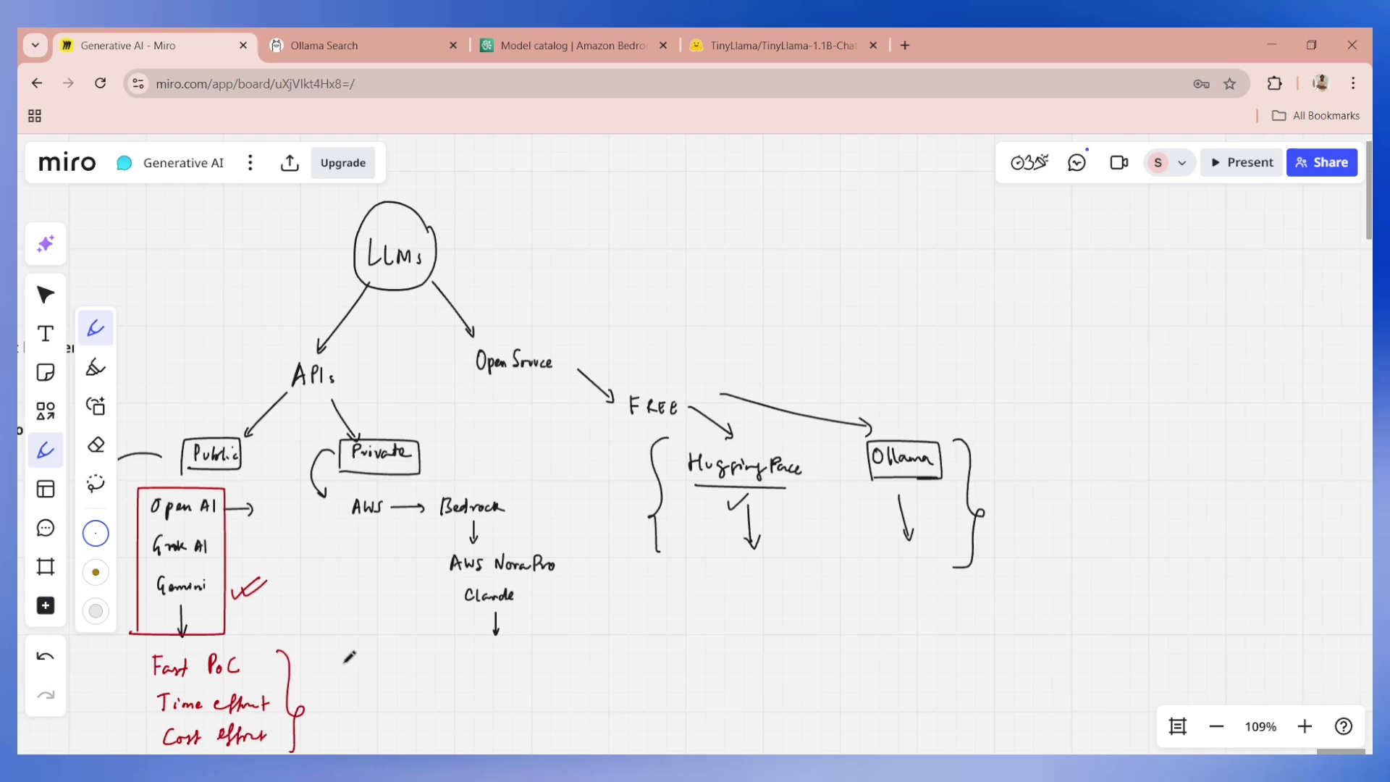
Step: Add a red 'No GPUs needed' note to the public API pros list
{"action": "scroll", "coordinate": [346, 648], "scroll_direction": "down", "scroll_amount": 1}
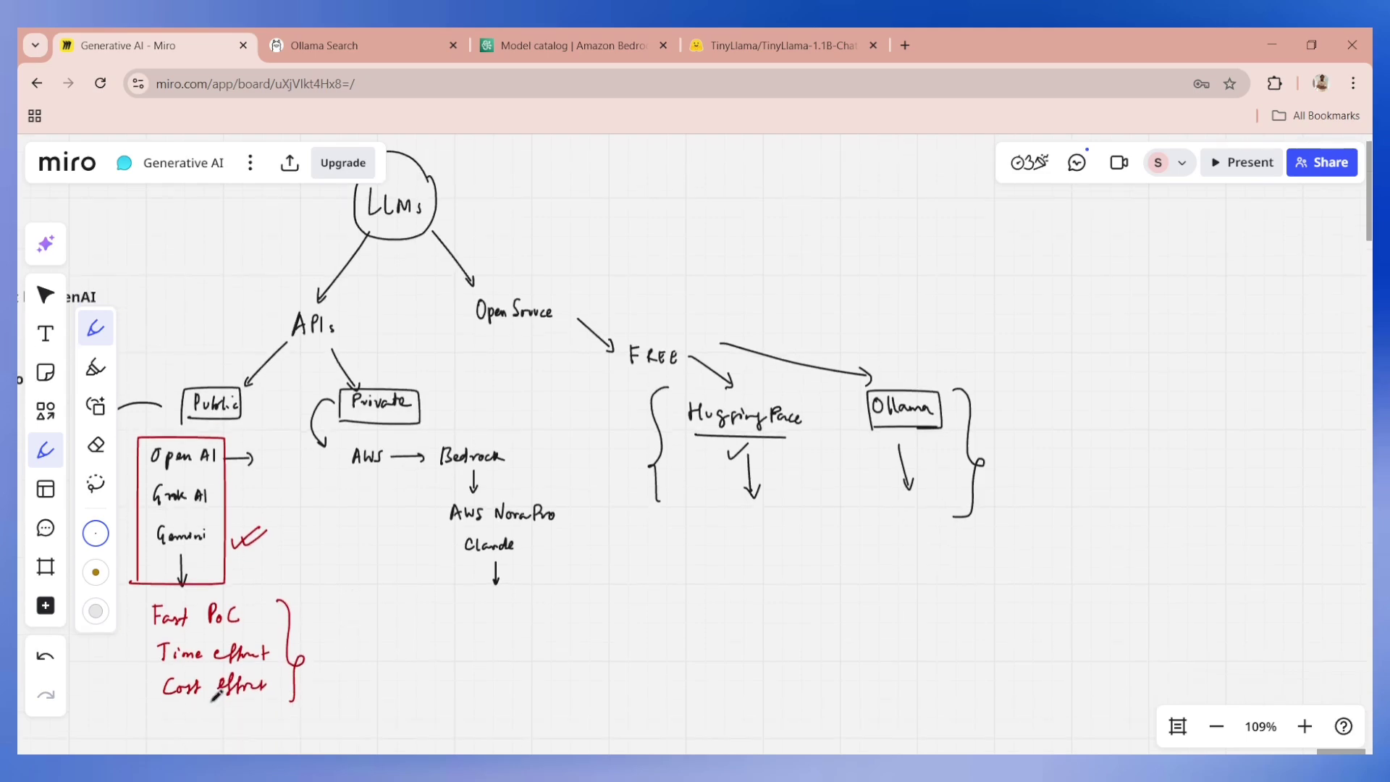
{"action": "mouse_move", "coordinate": [162, 727]}
{"action": "left_mouse_down"}
{"action": "mouse_move", "coordinate": [243, 711]}
{"action": "mouse_move", "coordinate": [318, 720]}
{"action": "left_mouse_up"}
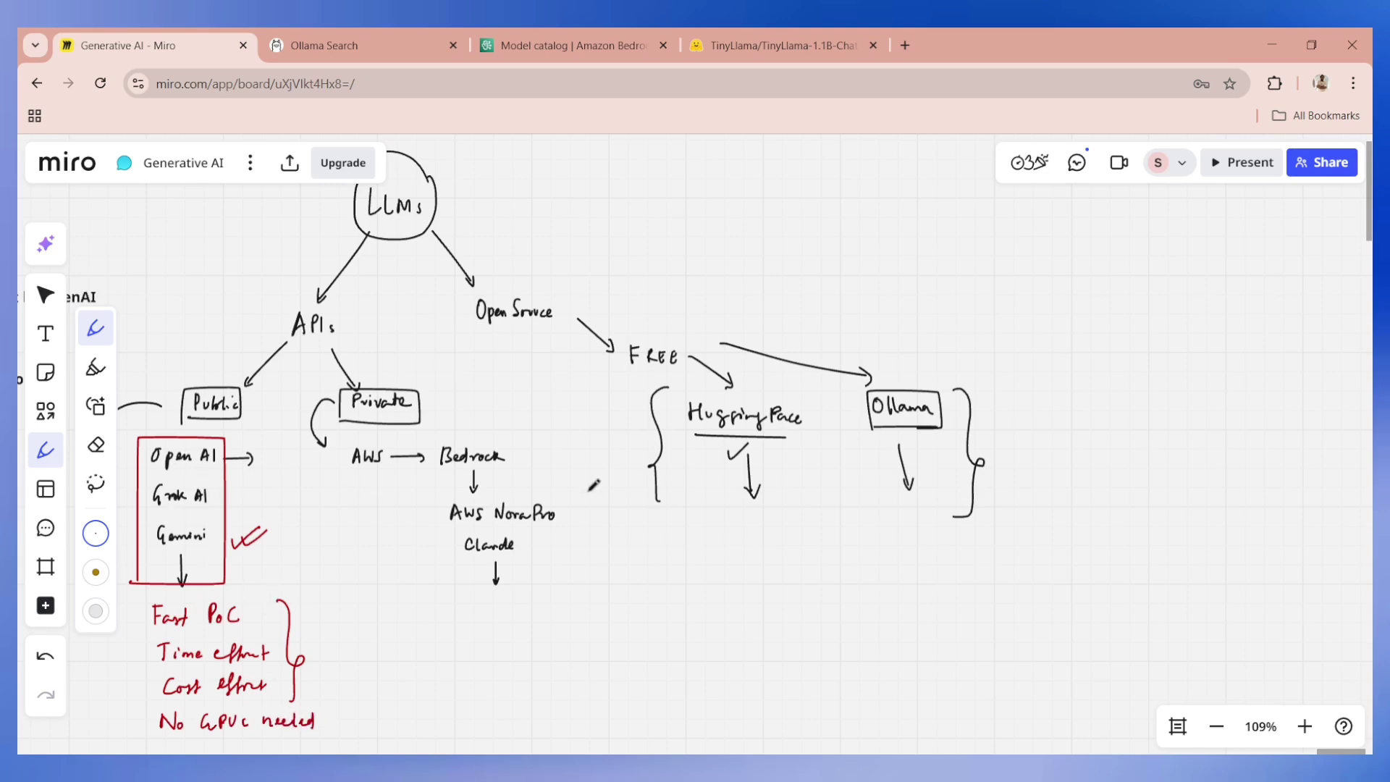
{"action": "left_click_drag", "start_coordinate": [259, 498], "coordinate": [335, 508]}
Step: Box Bedrock and the AWS NovaPro/Claude group in red, with an arrow pointing at NovaPro
{"action": "mouse_move", "coordinate": [434, 474]}
{"action": "left_mouse_down"}
{"action": "mouse_move", "coordinate": [508, 436]}
{"action": "mouse_move", "coordinate": [437, 474]}
{"action": "left_mouse_up"}
{"action": "mouse_move", "coordinate": [433, 577]}
{"action": "left_mouse_down"}
{"action": "mouse_move", "coordinate": [549, 494]}
{"action": "mouse_move", "coordinate": [469, 565]}
{"action": "mouse_move", "coordinate": [436, 561]}
{"action": "left_mouse_up"}
{"action": "mouse_move", "coordinate": [596, 485]}
{"action": "left_mouse_down"}
{"action": "mouse_move", "coordinate": [565, 516]}
{"action": "mouse_move", "coordinate": [576, 519]}
{"action": "left_mouse_up"}
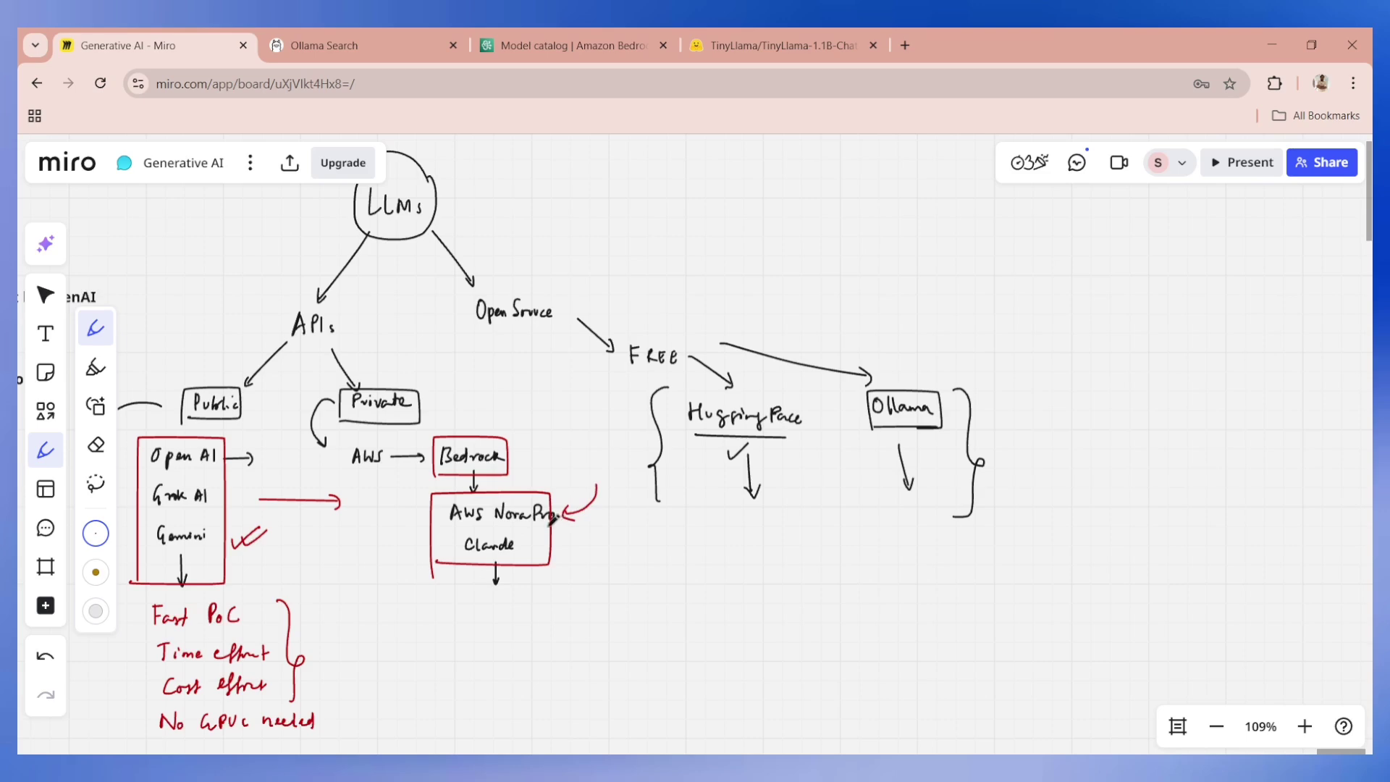
{"action": "left_click", "coordinate": [571, 44]}
{"action": "scroll", "coordinate": [417, 506], "scroll_direction": "down", "scroll_amount": 1}
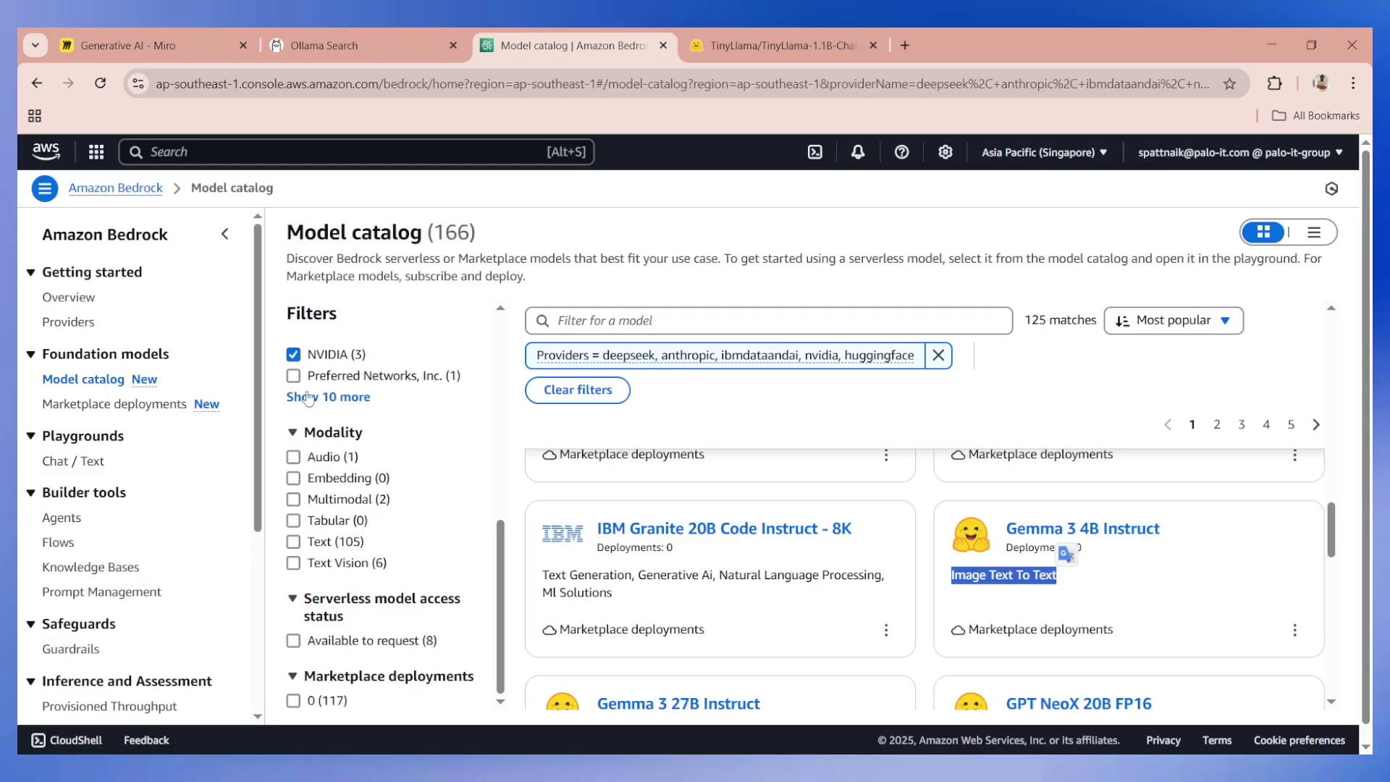
{"action": "left_click_drag", "start_coordinate": [287, 232], "coordinate": [411, 233]}
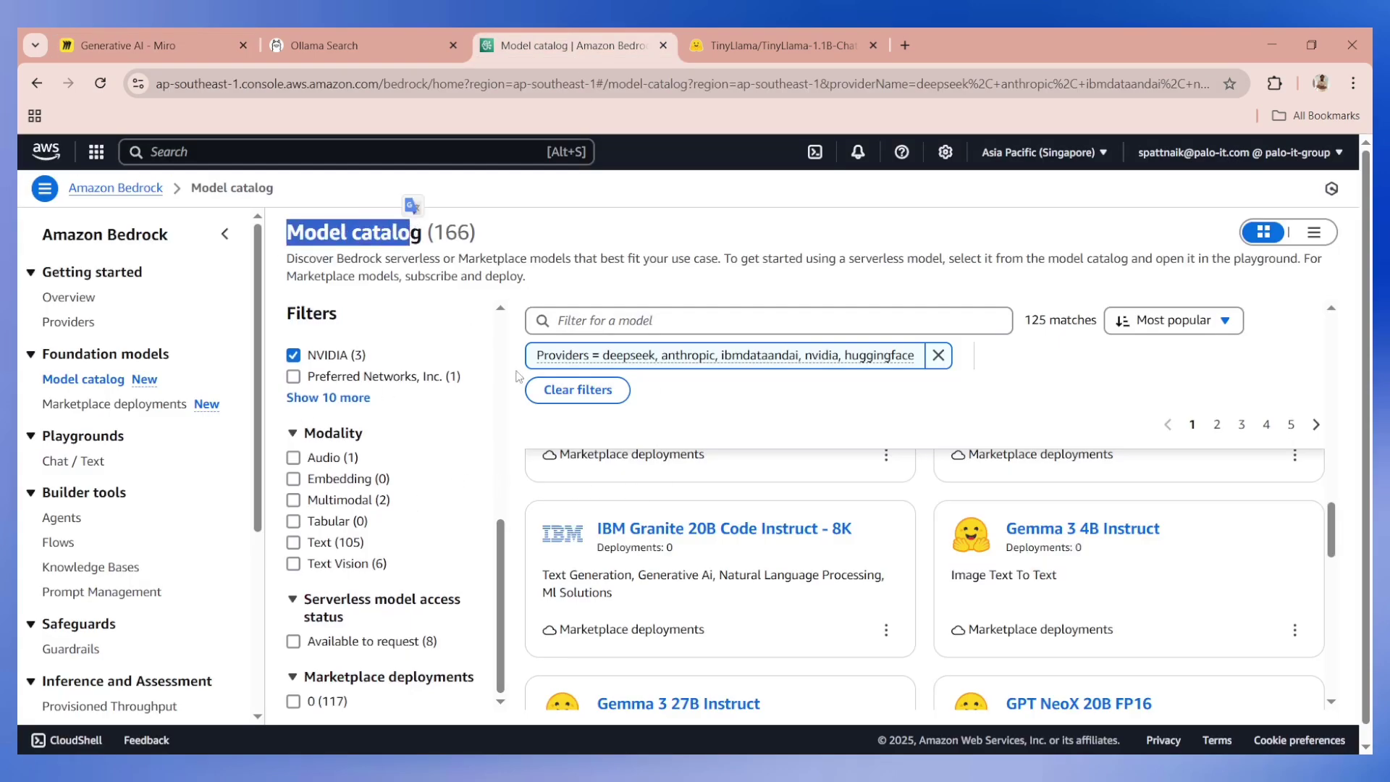
{"action": "scroll", "coordinate": [760, 481], "scroll_direction": "down", "scroll_amount": 1}
{"action": "scroll", "coordinate": [780, 570], "scroll_direction": "down", "scroll_amount": 1}
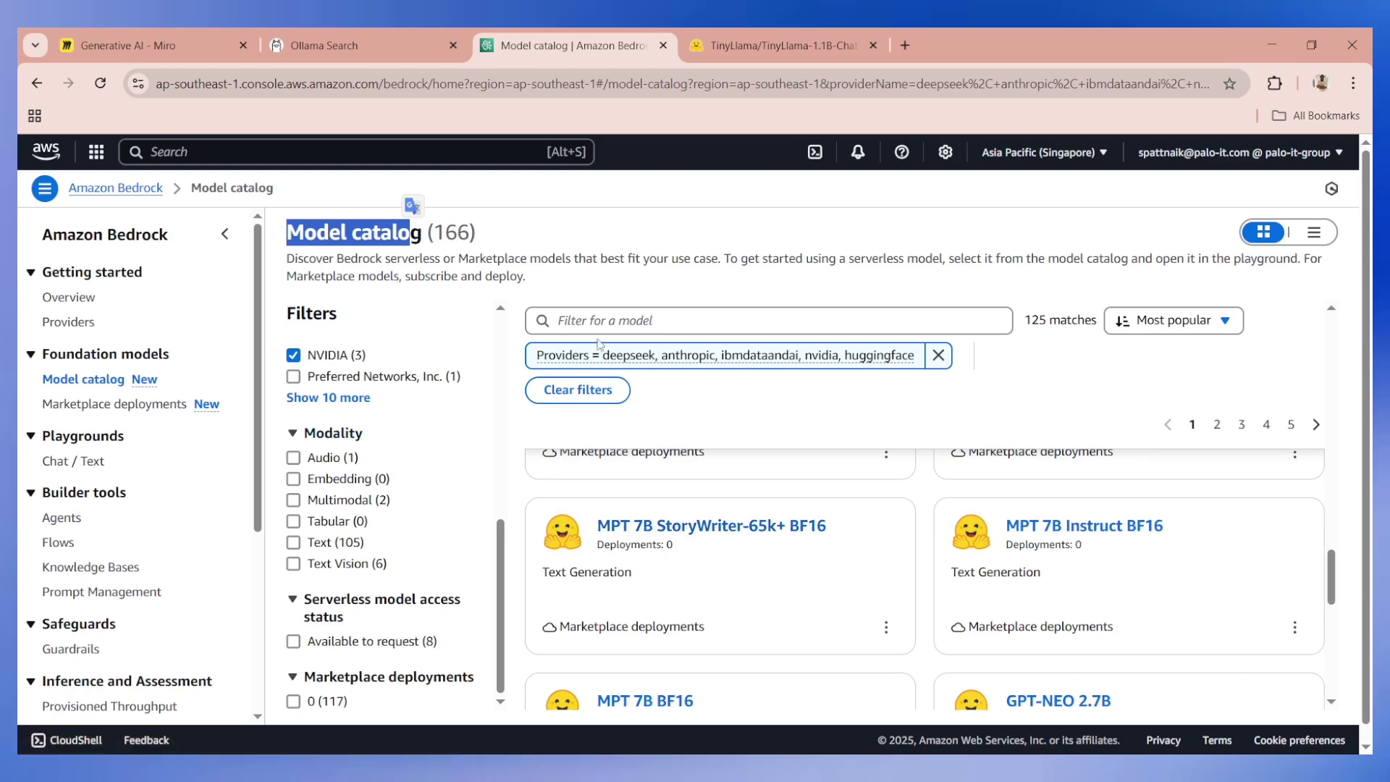
{"action": "left_click", "coordinate": [615, 321]}
{"action": "type", "text": "nova"}
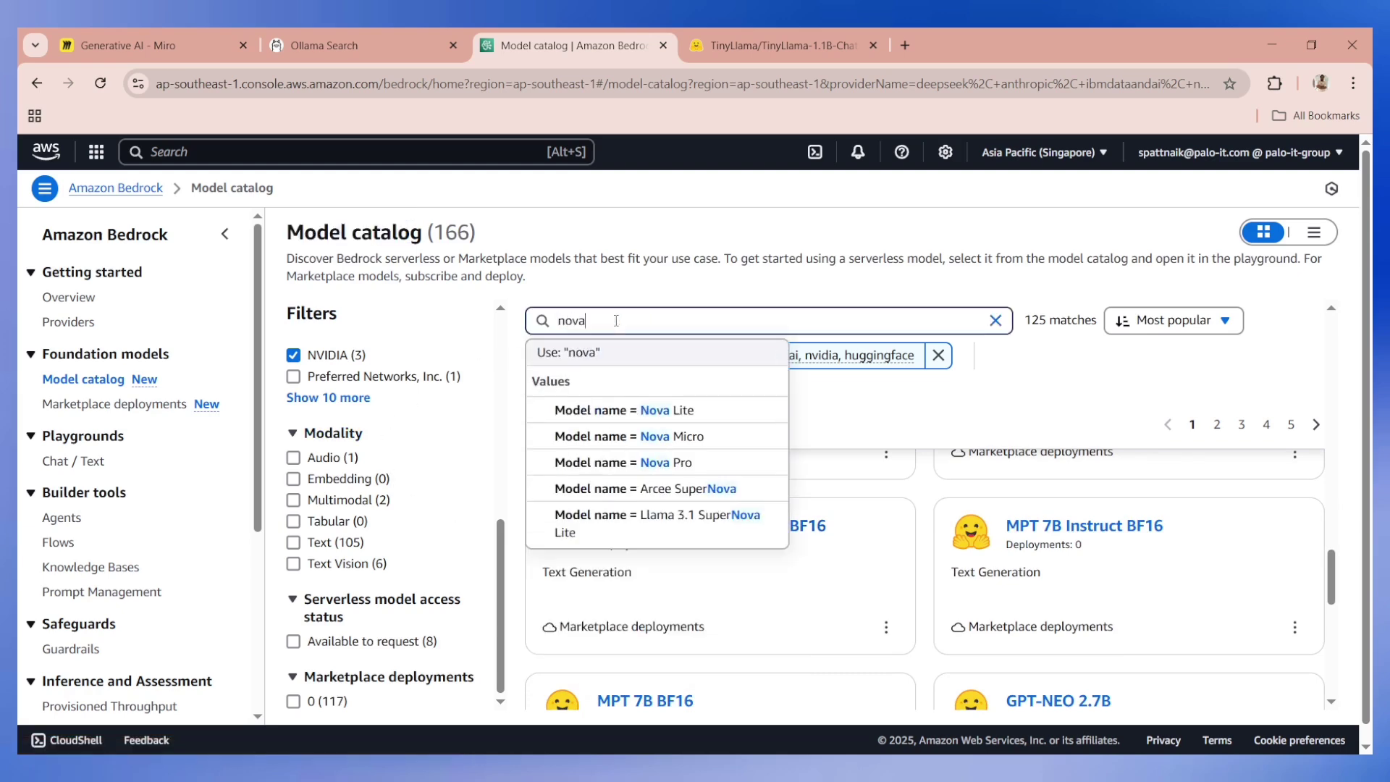
{"action": "key", "text": "Return"}
{"action": "left_click", "coordinate": [938, 382]}
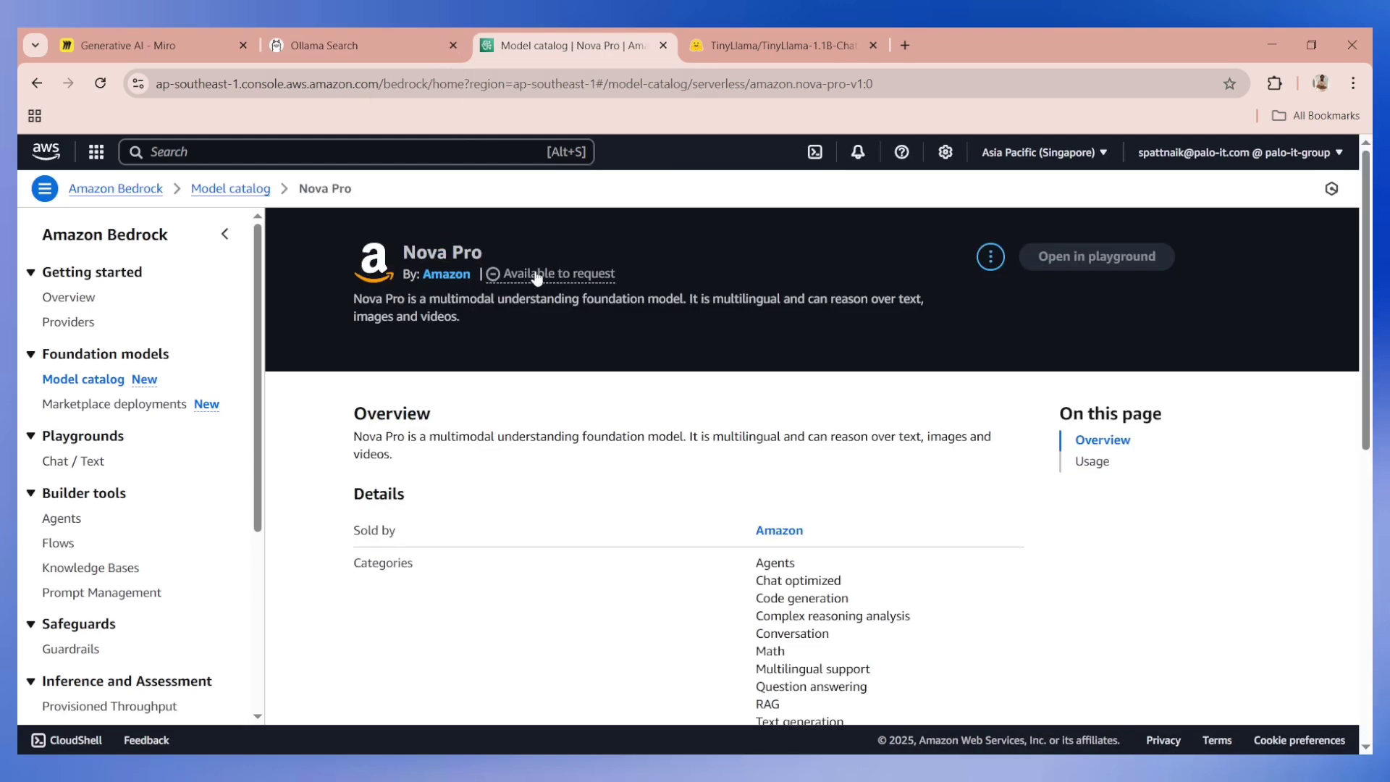
{"action": "scroll", "coordinate": [601, 458], "scroll_direction": "down", "scroll_amount": 6}
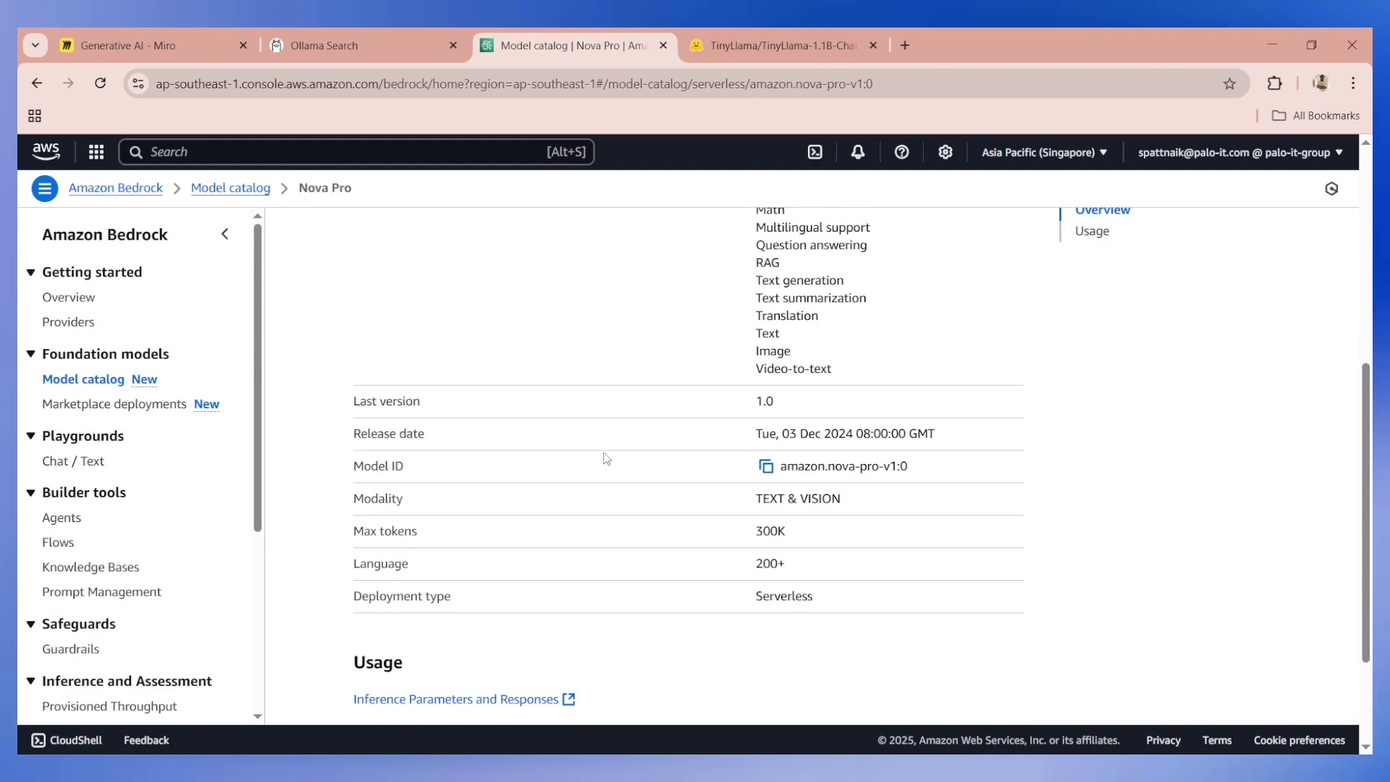
{"action": "left_click_drag", "start_coordinate": [353, 471], "coordinate": [435, 469]}
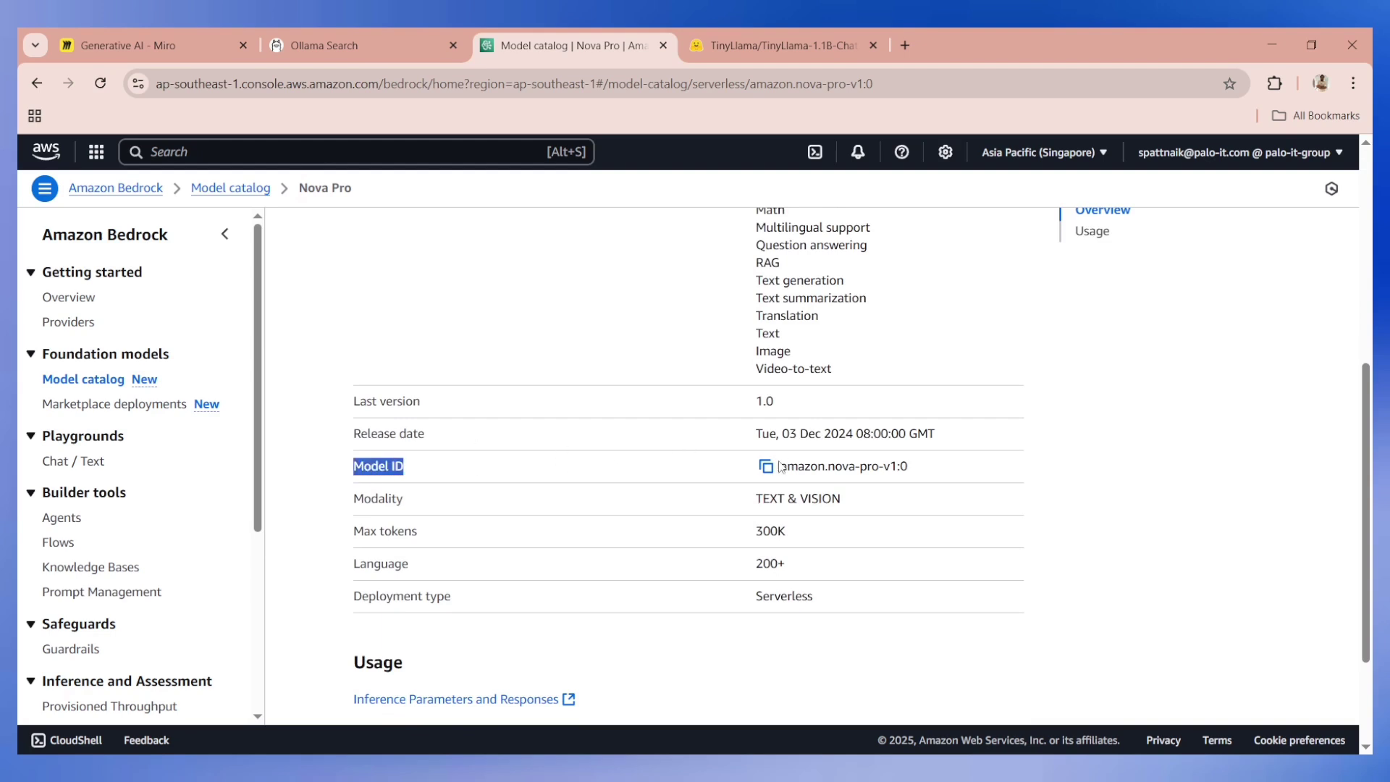
{"action": "left_click_drag", "start_coordinate": [782, 466], "coordinate": [912, 471]}
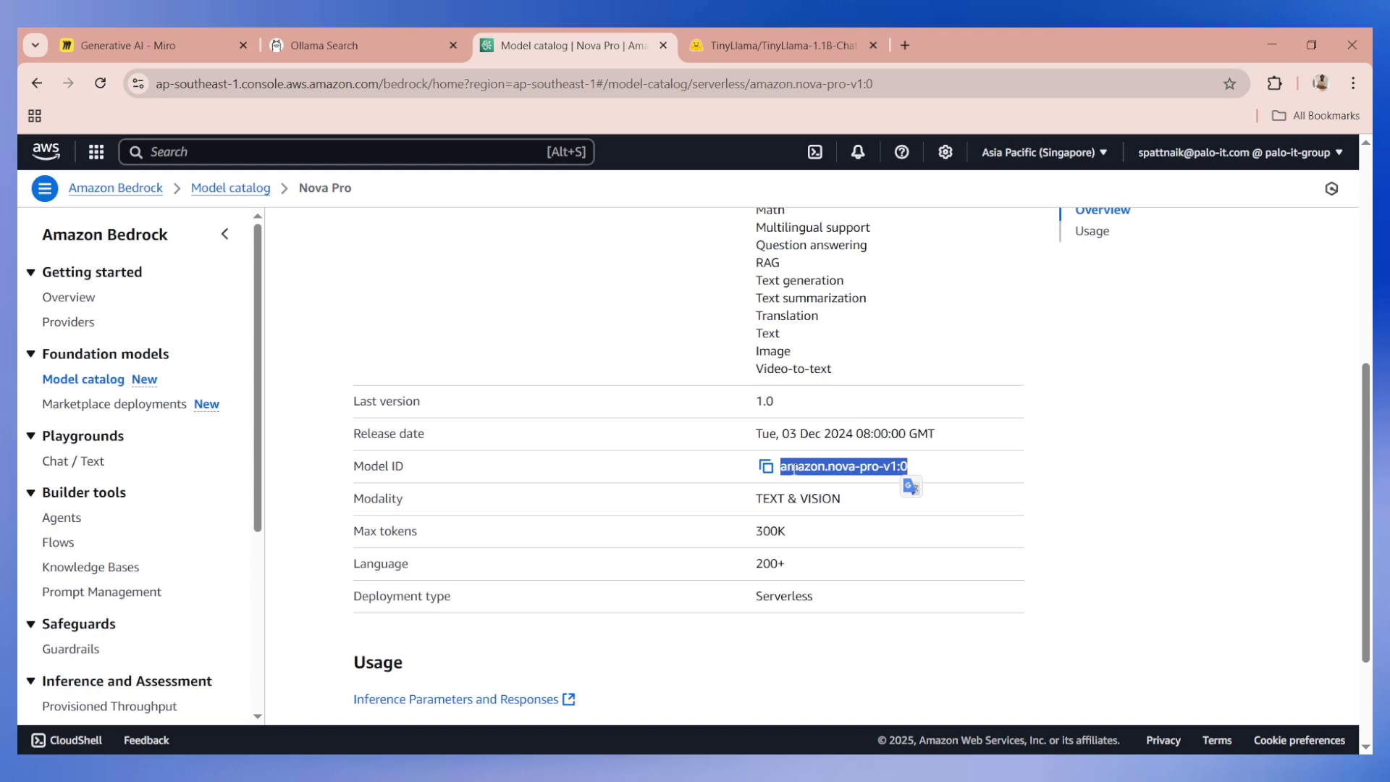
{"action": "scroll", "coordinate": [655, 387], "scroll_direction": "up", "scroll_amount": 6}
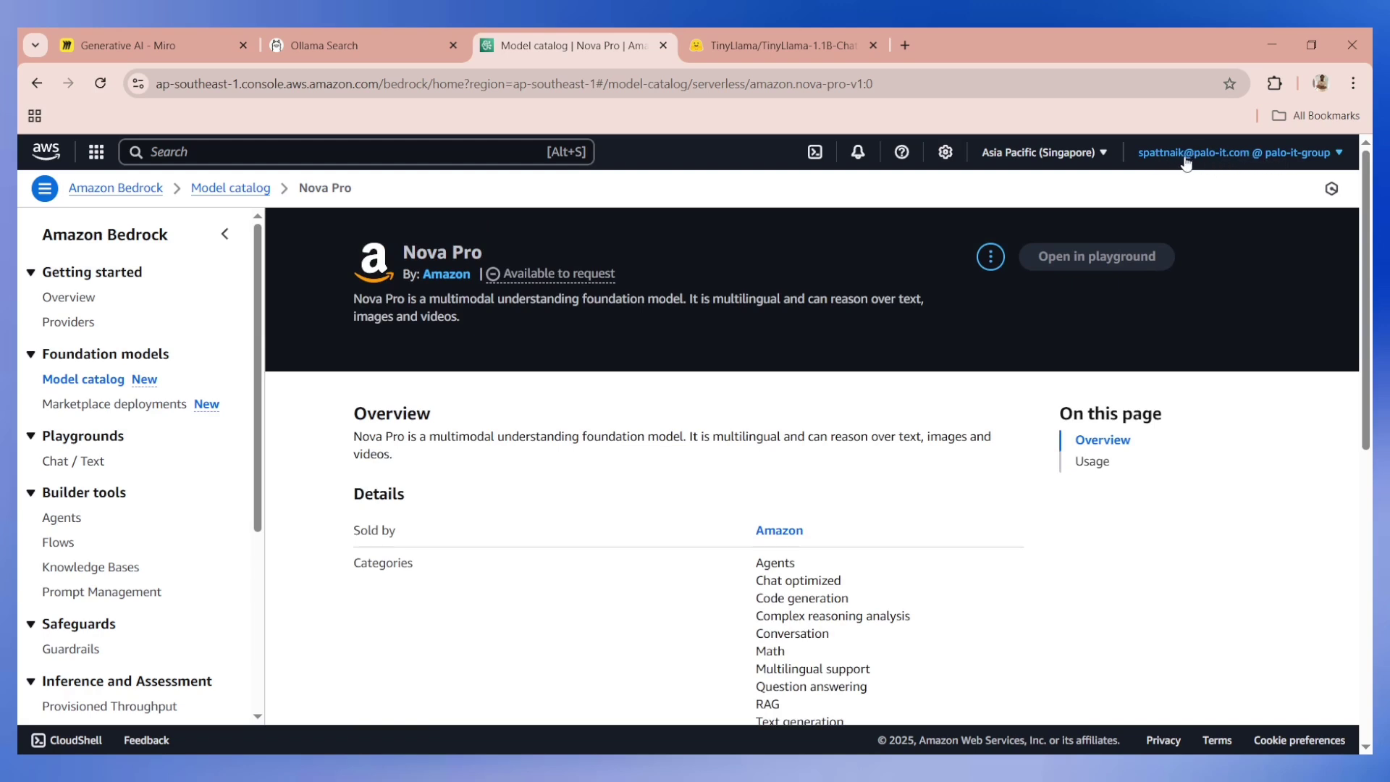
{"action": "scroll", "coordinate": [769, 375], "scroll_direction": "down", "scroll_amount": 2}
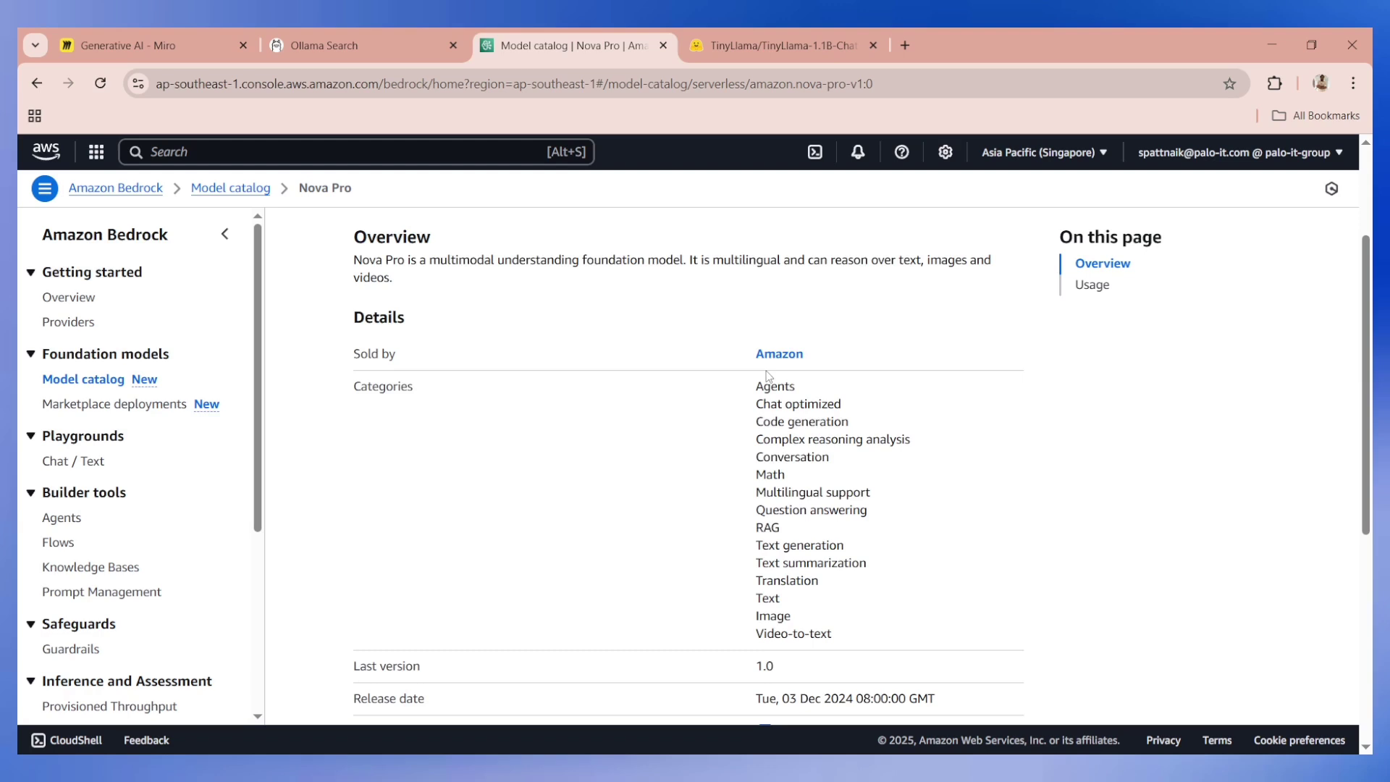
{"action": "scroll", "coordinate": [768, 376], "scroll_direction": "down", "scroll_amount": 3}
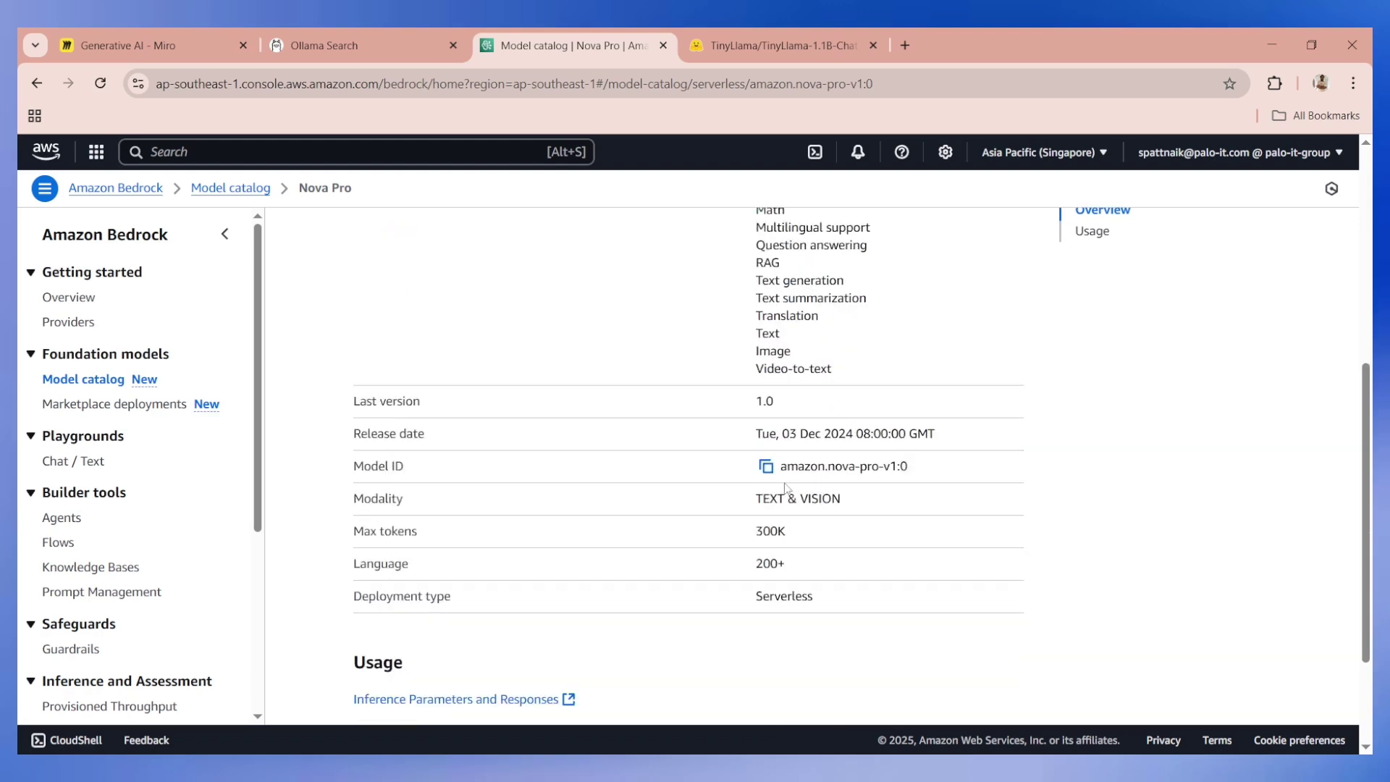
{"action": "left_click", "coordinate": [238, 58]}
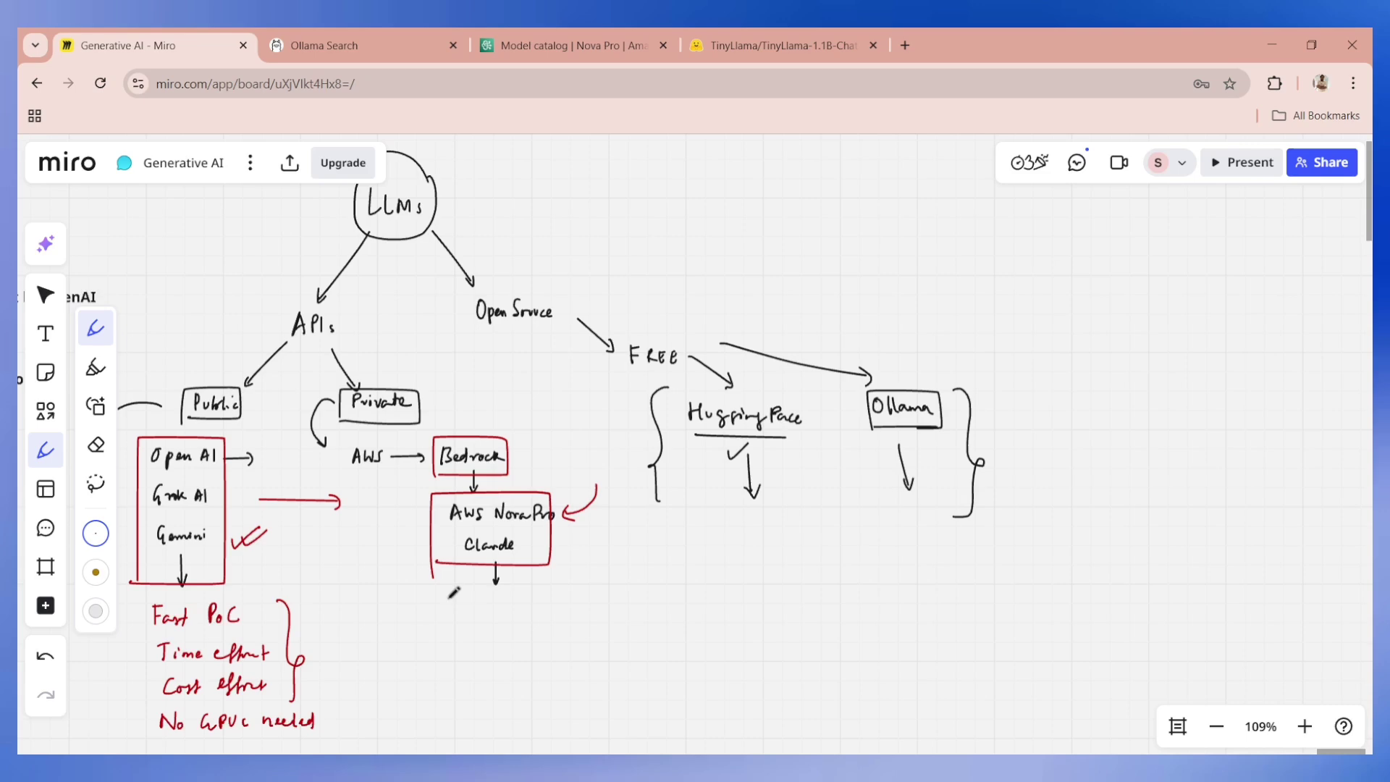
Step: Write 'Fast PoC' and '$$' in red beneath the AWS NovaPro/Claude box
{"action": "left_click_drag", "start_coordinate": [449, 597], "coordinate": [507, 611]}
{"action": "left_click_drag", "start_coordinate": [516, 600], "coordinate": [513, 612]}
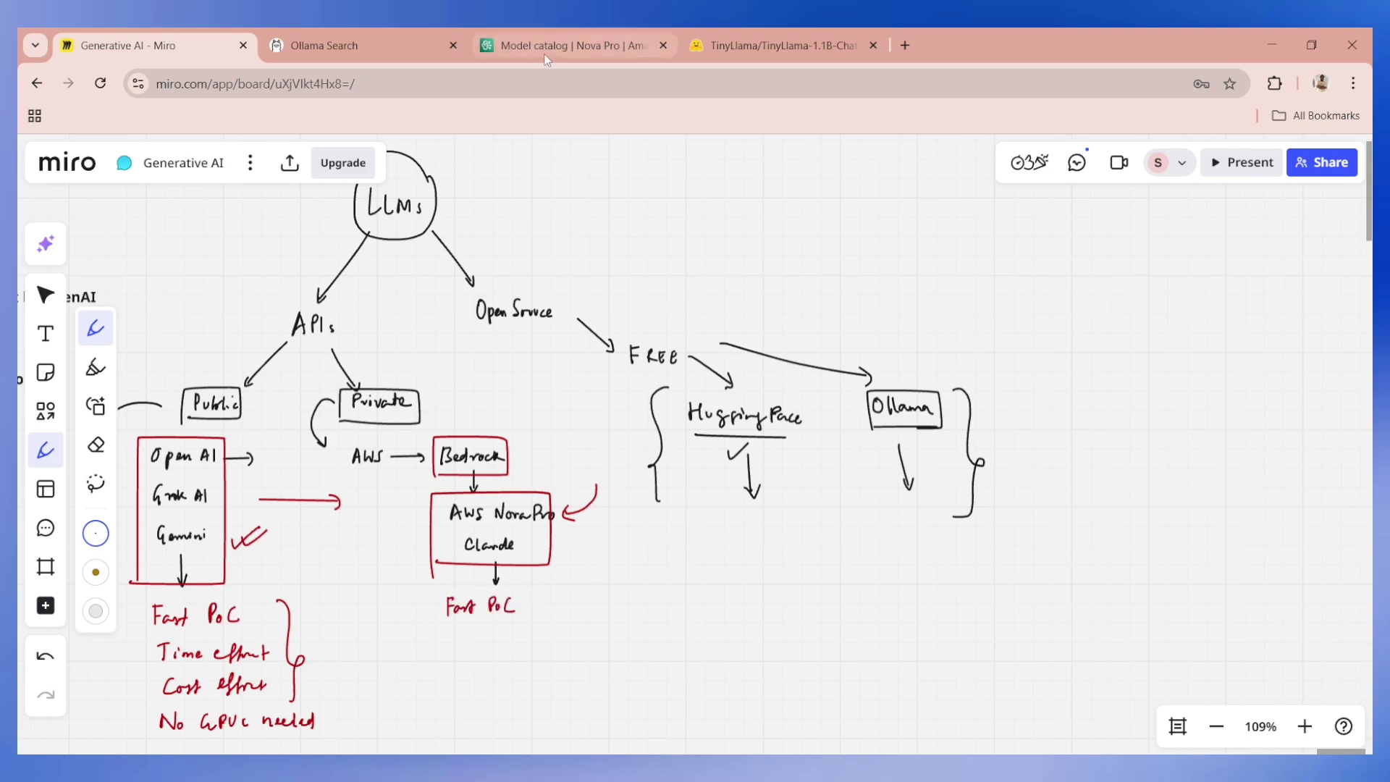
{"action": "left_click", "coordinate": [568, 45]}
{"action": "scroll", "coordinate": [637, 333], "scroll_direction": "up", "scroll_amount": 3}
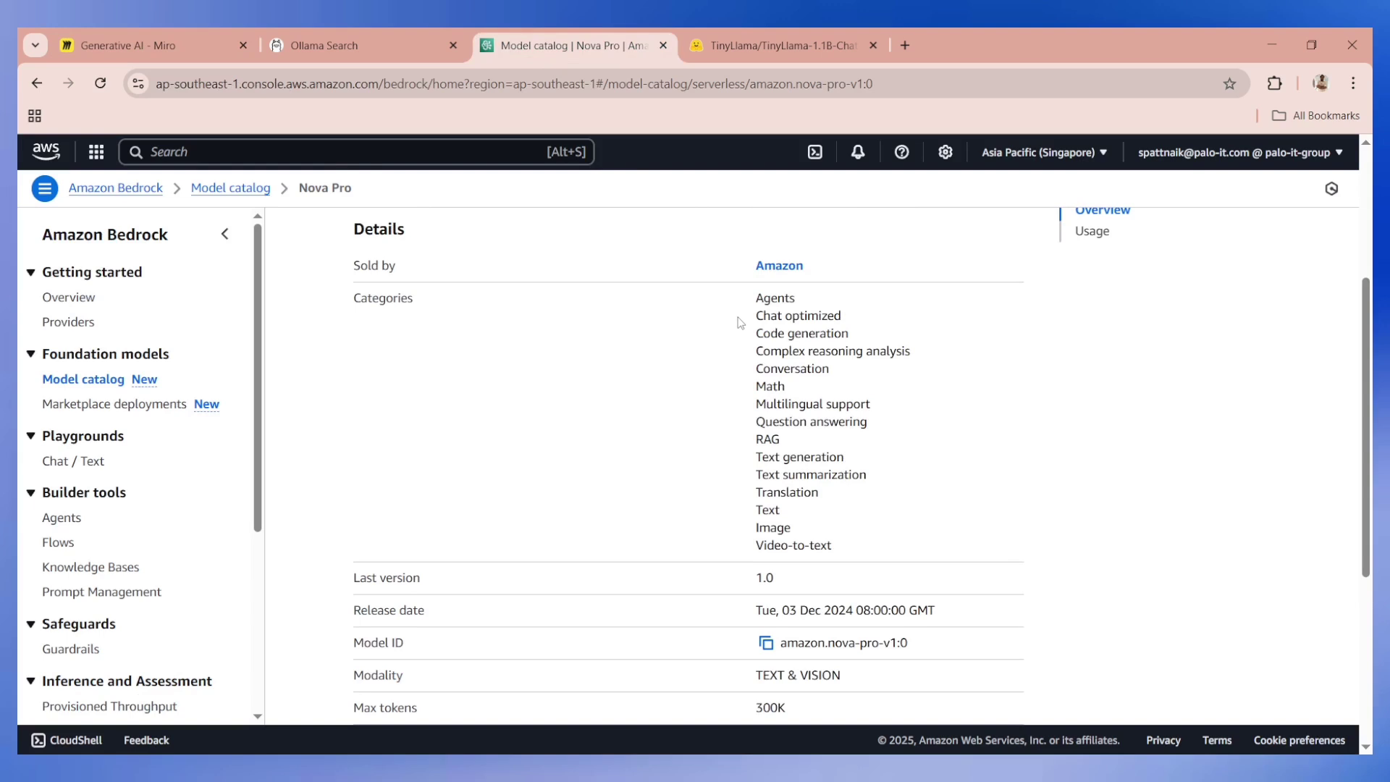
{"action": "left_click", "coordinate": [152, 45]}
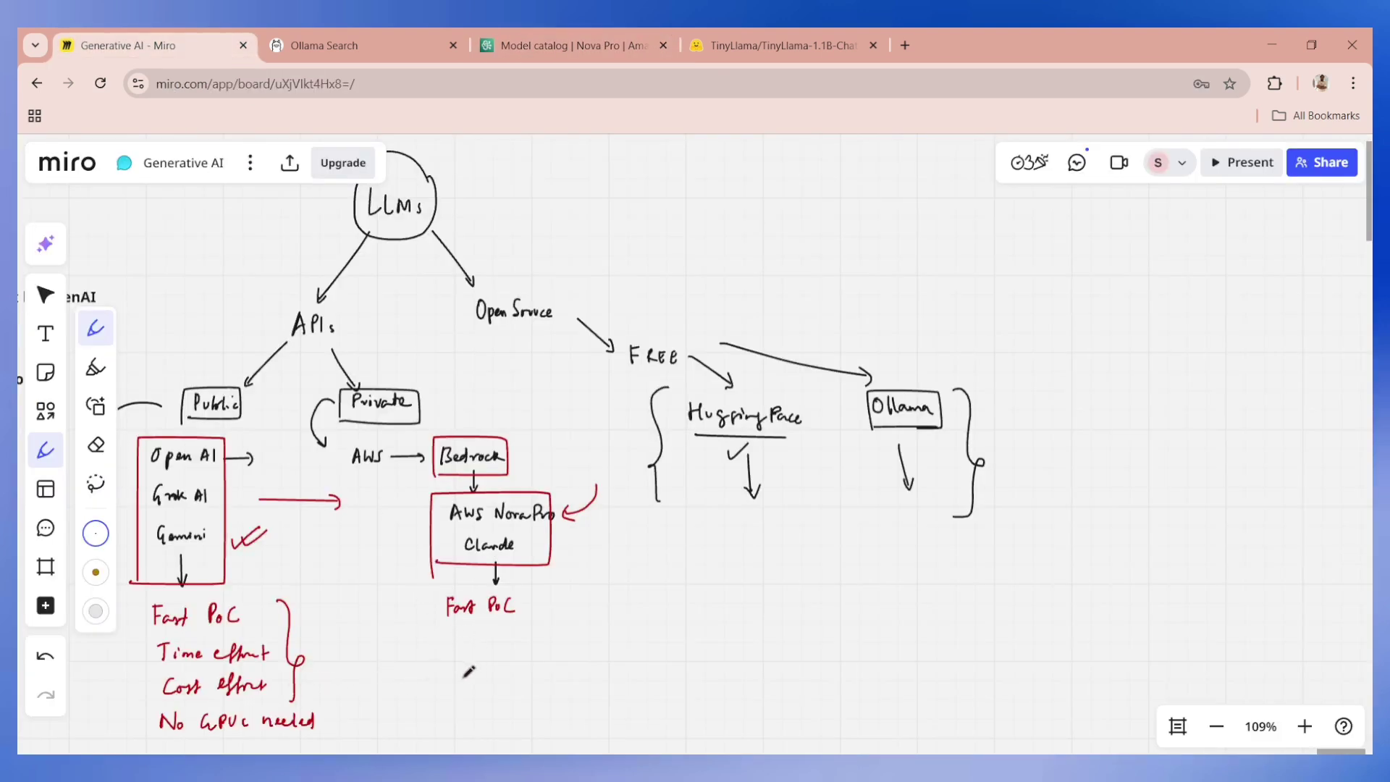
{"action": "mouse_move", "coordinate": [466, 667]}
{"action": "left_mouse_down"}
{"action": "mouse_move", "coordinate": [464, 690]}
{"action": "mouse_move", "coordinate": [478, 685]}
{"action": "left_mouse_up"}
{"action": "left_click_drag", "start_coordinate": [483, 666], "coordinate": [482, 691]}
Step: Underline Grok AI in red within the public API box
{"action": "left_click_drag", "start_coordinate": [162, 511], "coordinate": [206, 510]}
{"action": "left_click", "coordinate": [564, 45]}
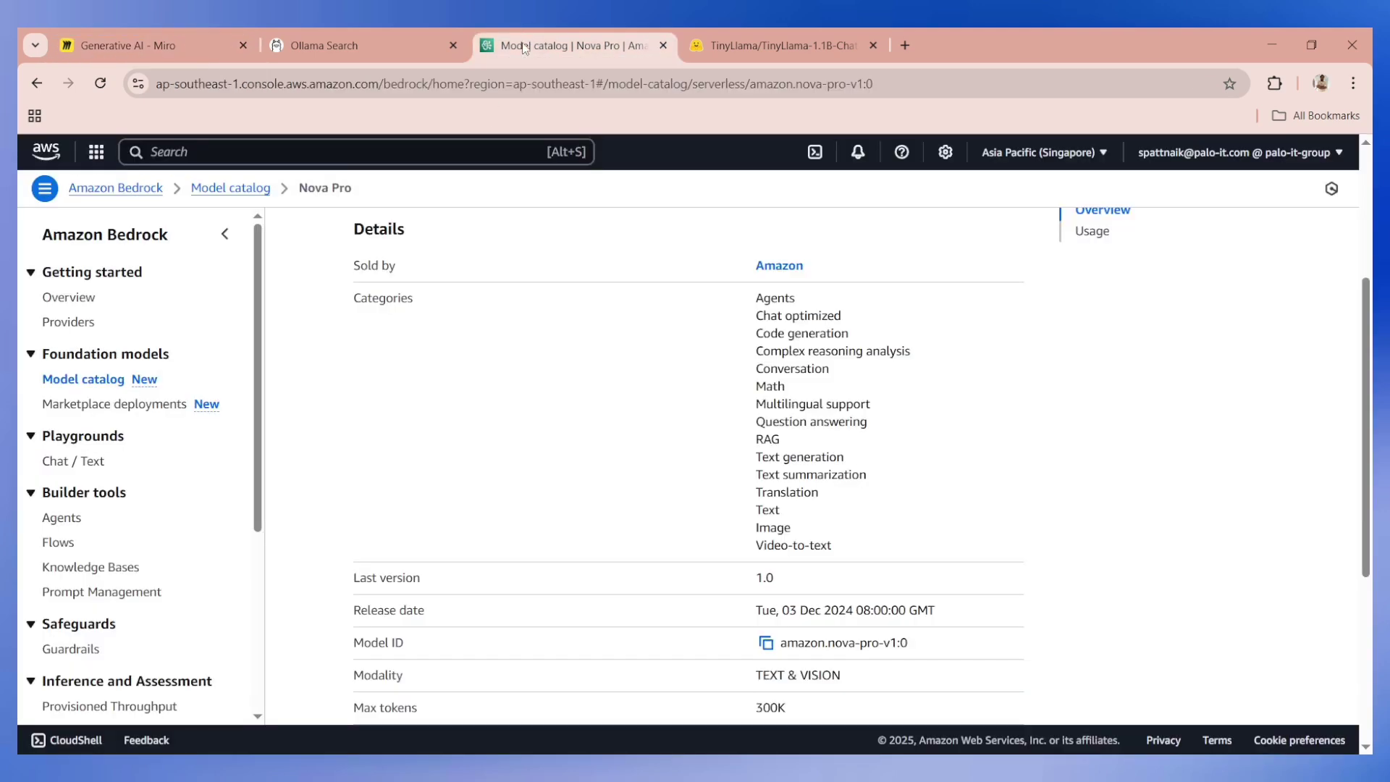
{"action": "left_click", "coordinate": [231, 49]}
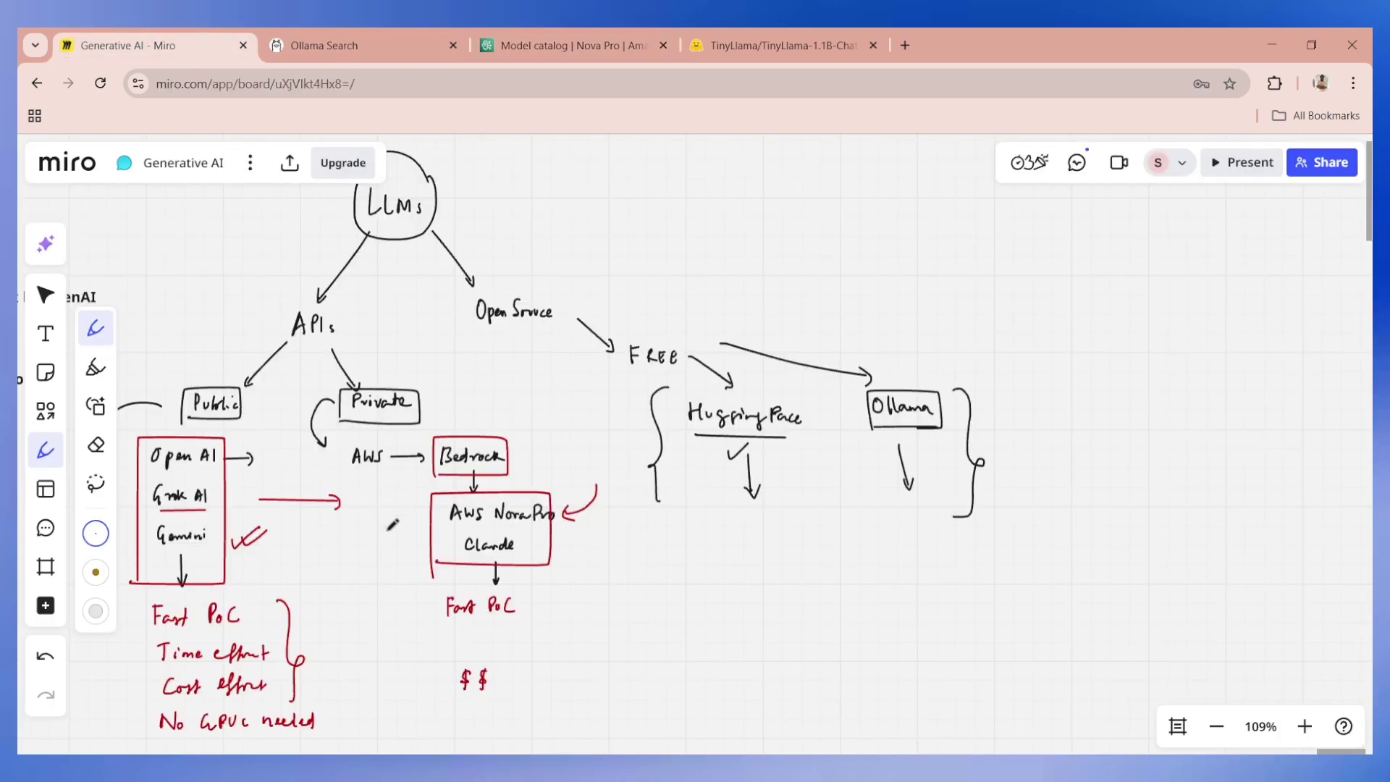
Step: Write 'Ti' under Fast PoC, tick Fast PoC and Ti, and brace the Bedrock pros in red
{"action": "left_click_drag", "start_coordinate": [457, 631], "coordinate": [455, 649]}
{"action": "left_click_drag", "start_coordinate": [448, 632], "coordinate": [481, 640]}
{"action": "left_click_drag", "start_coordinate": [261, 617], "coordinate": [298, 598]}
{"action": "left_click_drag", "start_coordinate": [530, 606], "coordinate": [558, 597]}
{"action": "left_click_drag", "start_coordinate": [265, 641], "coordinate": [305, 636]}
{"action": "mouse_move", "coordinate": [509, 640]}
{"action": "left_mouse_down"}
{"action": "mouse_move", "coordinate": [539, 631]}
{"action": "mouse_move", "coordinate": [507, 675]}
{"action": "mouse_move", "coordinate": [552, 703]}
{"action": "left_mouse_up"}
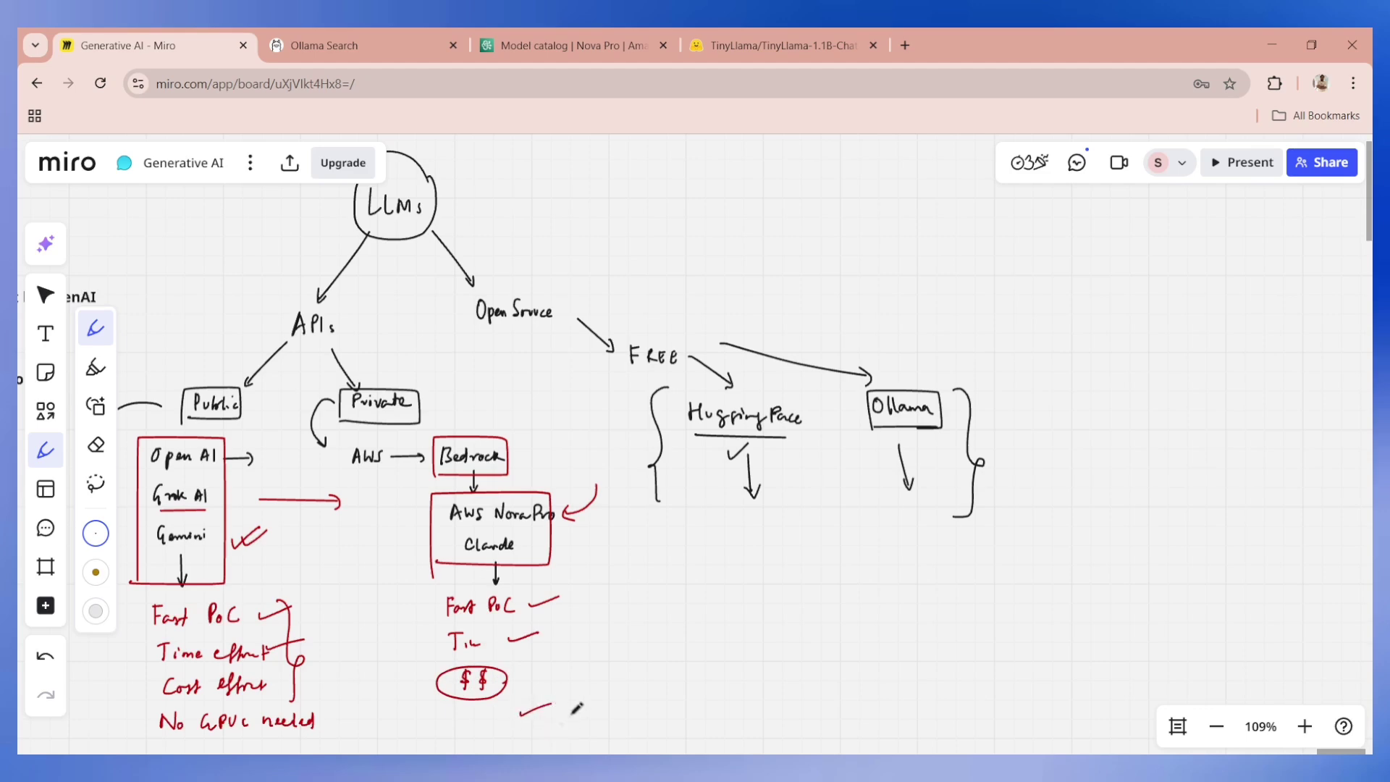
{"action": "left_click_drag", "start_coordinate": [608, 595], "coordinate": [605, 718]}
Step: Brace Hugging Face and Ollama, writing 'FREE → Storage Cost / RAM' and 'GPU' beneath, and underline Ti
{"action": "mouse_move", "coordinate": [706, 511]}
{"action": "left_mouse_down"}
{"action": "mouse_move", "coordinate": [771, 531]}
{"action": "mouse_move", "coordinate": [930, 515]}
{"action": "left_mouse_up"}
{"action": "mouse_move", "coordinate": [807, 576]}
{"action": "left_mouse_down"}
{"action": "mouse_move", "coordinate": [807, 601]}
{"action": "mouse_move", "coordinate": [821, 575]}
{"action": "left_mouse_up"}
{"action": "mouse_move", "coordinate": [808, 588]}
{"action": "left_mouse_down"}
{"action": "mouse_move", "coordinate": [867, 589]}
{"action": "mouse_move", "coordinate": [883, 601]}
{"action": "mouse_move", "coordinate": [881, 636]}
{"action": "left_mouse_up"}
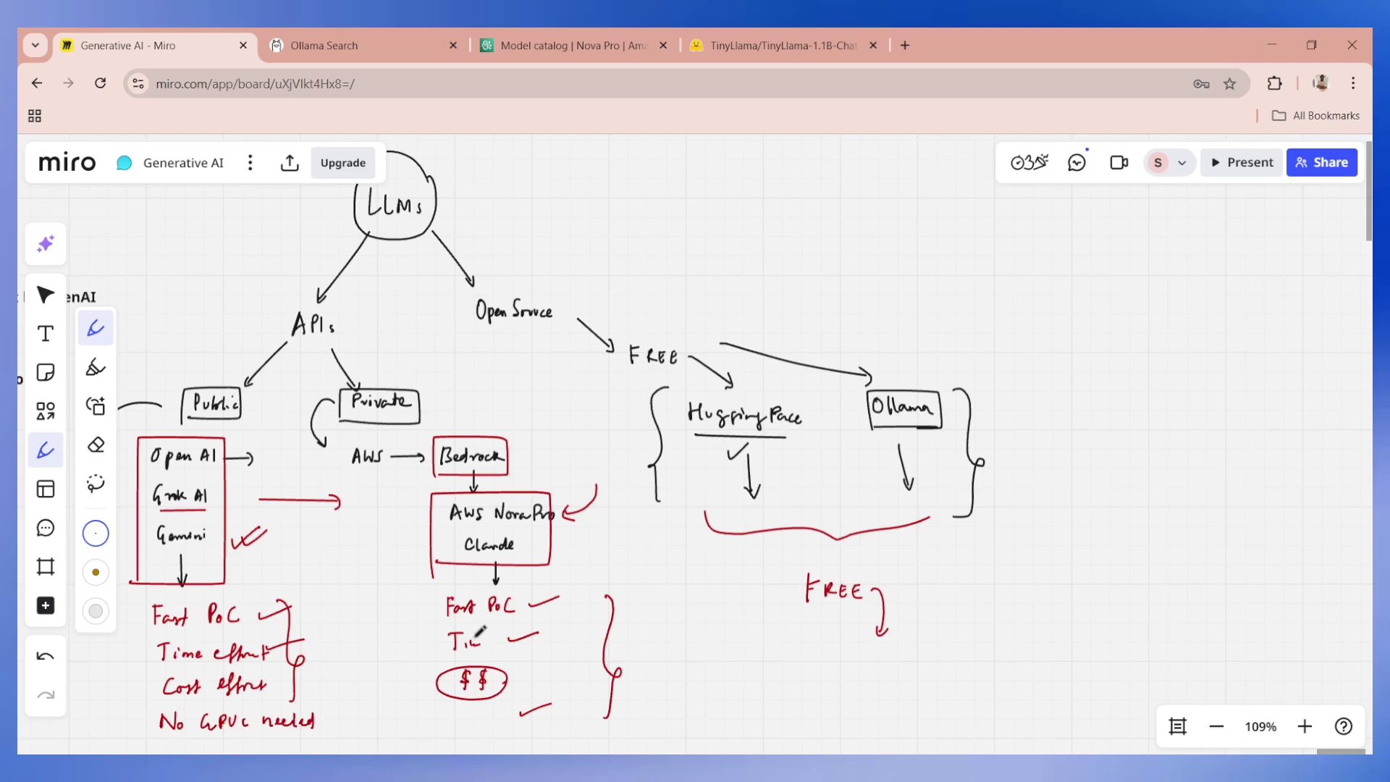
{"action": "left_click_drag", "start_coordinate": [443, 659], "coordinate": [489, 659]}
{"action": "left_click_drag", "start_coordinate": [798, 640], "coordinate": [790, 665]}
{"action": "mouse_move", "coordinate": [799, 651]}
{"action": "left_mouse_down"}
{"action": "mouse_move", "coordinate": [807, 665]}
{"action": "mouse_move", "coordinate": [820, 651]}
{"action": "mouse_move", "coordinate": [856, 661]}
{"action": "mouse_move", "coordinate": [872, 640]}
{"action": "mouse_move", "coordinate": [894, 658]}
{"action": "mouse_move", "coordinate": [910, 643]}
{"action": "mouse_move", "coordinate": [897, 669]}
{"action": "mouse_move", "coordinate": [927, 641]}
{"action": "mouse_move", "coordinate": [935, 660]}
{"action": "mouse_move", "coordinate": [954, 651]}
{"action": "left_mouse_up"}
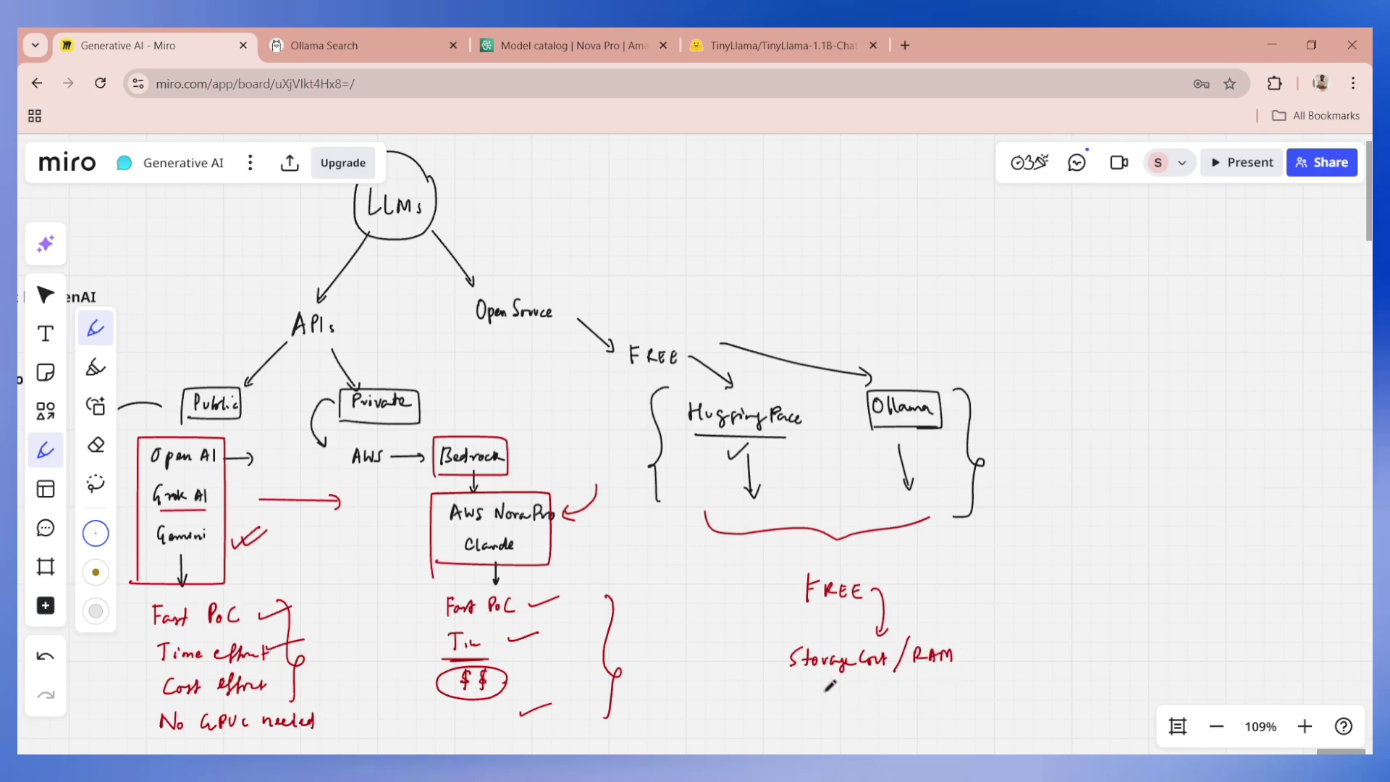
{"action": "mouse_move", "coordinate": [823, 696]}
{"action": "left_mouse_down"}
{"action": "mouse_move", "coordinate": [863, 701]}
{"action": "mouse_move", "coordinate": [832, 727]}
{"action": "mouse_move", "coordinate": [874, 715]}
{"action": "left_mouse_up"}
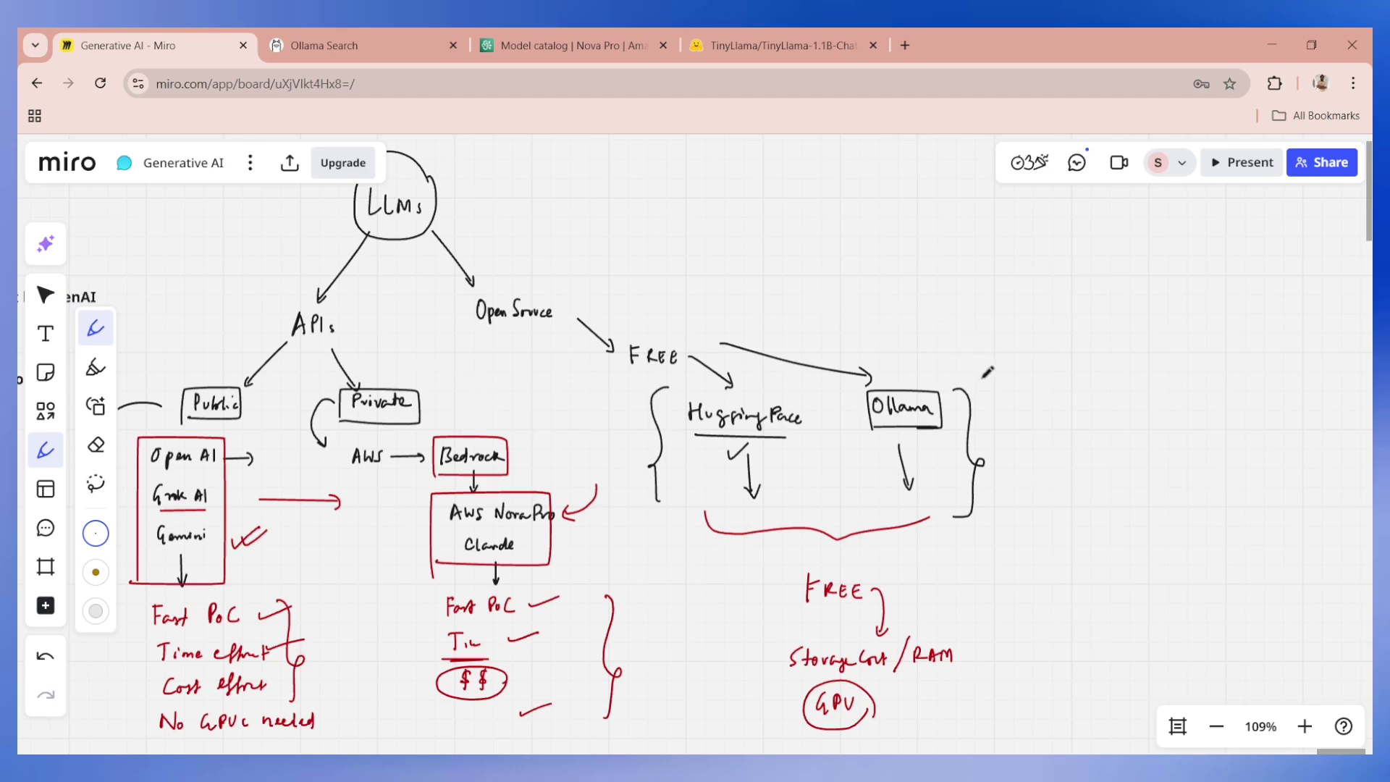
Step: Sketch a red box right of Ollama with three arrows into its top edge
{"action": "mouse_move", "coordinate": [984, 414]}
{"action": "left_mouse_down"}
{"action": "mouse_move", "coordinate": [1004, 239]}
{"action": "mouse_move", "coordinate": [1241, 367]}
{"action": "mouse_move", "coordinate": [993, 415]}
{"action": "left_mouse_up"}
{"action": "left_click_drag", "start_coordinate": [960, 199], "coordinate": [992, 239]}
{"action": "mouse_move", "coordinate": [1121, 194]}
{"action": "left_mouse_down"}
{"action": "mouse_move", "coordinate": [1100, 231]}
{"action": "mouse_move", "coordinate": [1109, 223]}
{"action": "left_mouse_up"}
{"action": "mouse_move", "coordinate": [1229, 197]}
{"action": "left_mouse_down"}
{"action": "mouse_move", "coordinate": [1206, 231]}
{"action": "mouse_move", "coordinate": [1216, 222]}
{"action": "left_mouse_up"}
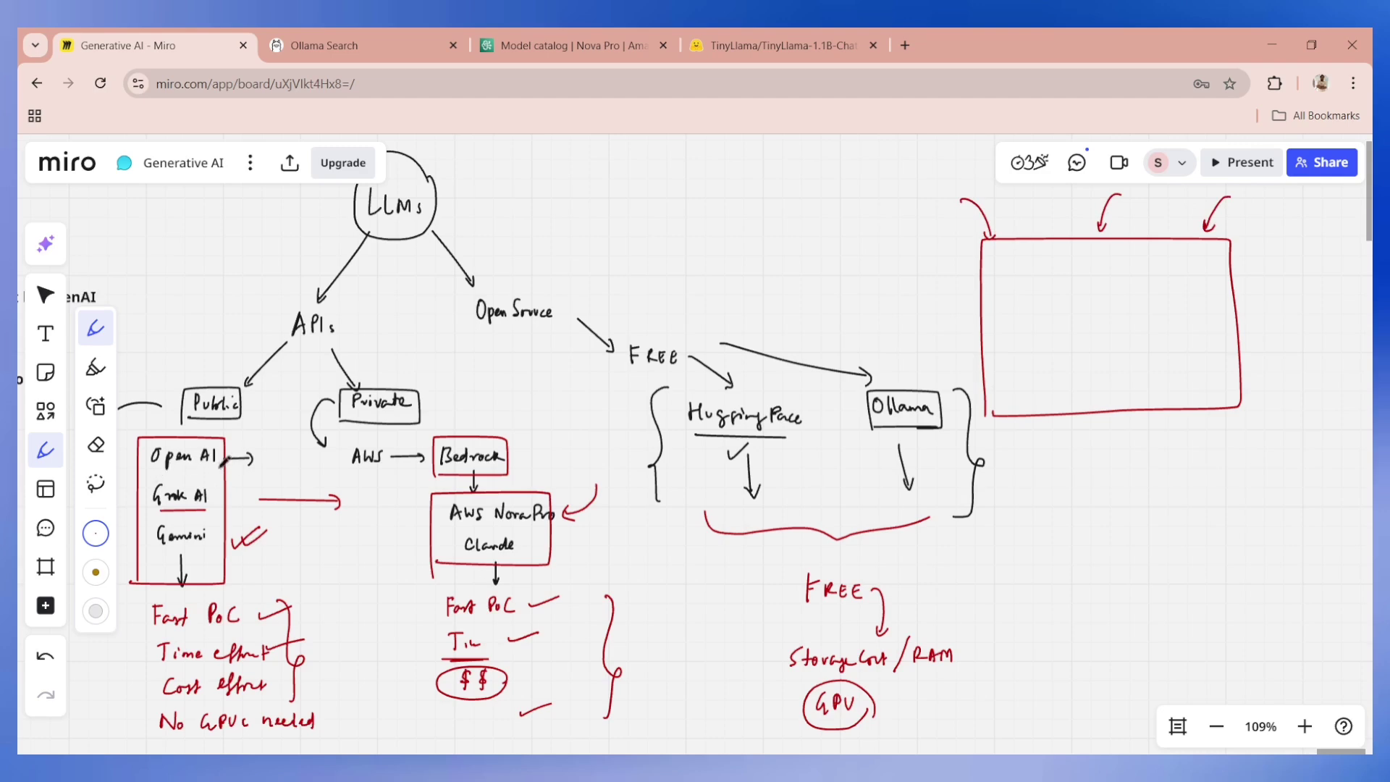
Step: Circle Grok AI and AWS Nova Pro, and write 'Llama' below the open-source brace
{"action": "mouse_move", "coordinate": [201, 507]}
{"action": "left_mouse_down"}
{"action": "mouse_move", "coordinate": [148, 492]}
{"action": "mouse_move", "coordinate": [210, 505]}
{"action": "left_mouse_up"}
{"action": "mouse_move", "coordinate": [546, 515]}
{"action": "left_mouse_down"}
{"action": "mouse_move", "coordinate": [450, 518]}
{"action": "mouse_move", "coordinate": [550, 511]}
{"action": "left_mouse_up"}
{"action": "mouse_move", "coordinate": [955, 527]}
{"action": "left_mouse_down"}
{"action": "mouse_move", "coordinate": [1016, 532]}
{"action": "mouse_move", "coordinate": [963, 551]}
{"action": "mouse_move", "coordinate": [1020, 535]}
{"action": "mouse_move", "coordinate": [943, 539]}
{"action": "mouse_move", "coordinate": [1022, 544]}
{"action": "mouse_move", "coordinate": [1065, 445]}
{"action": "left_mouse_up"}
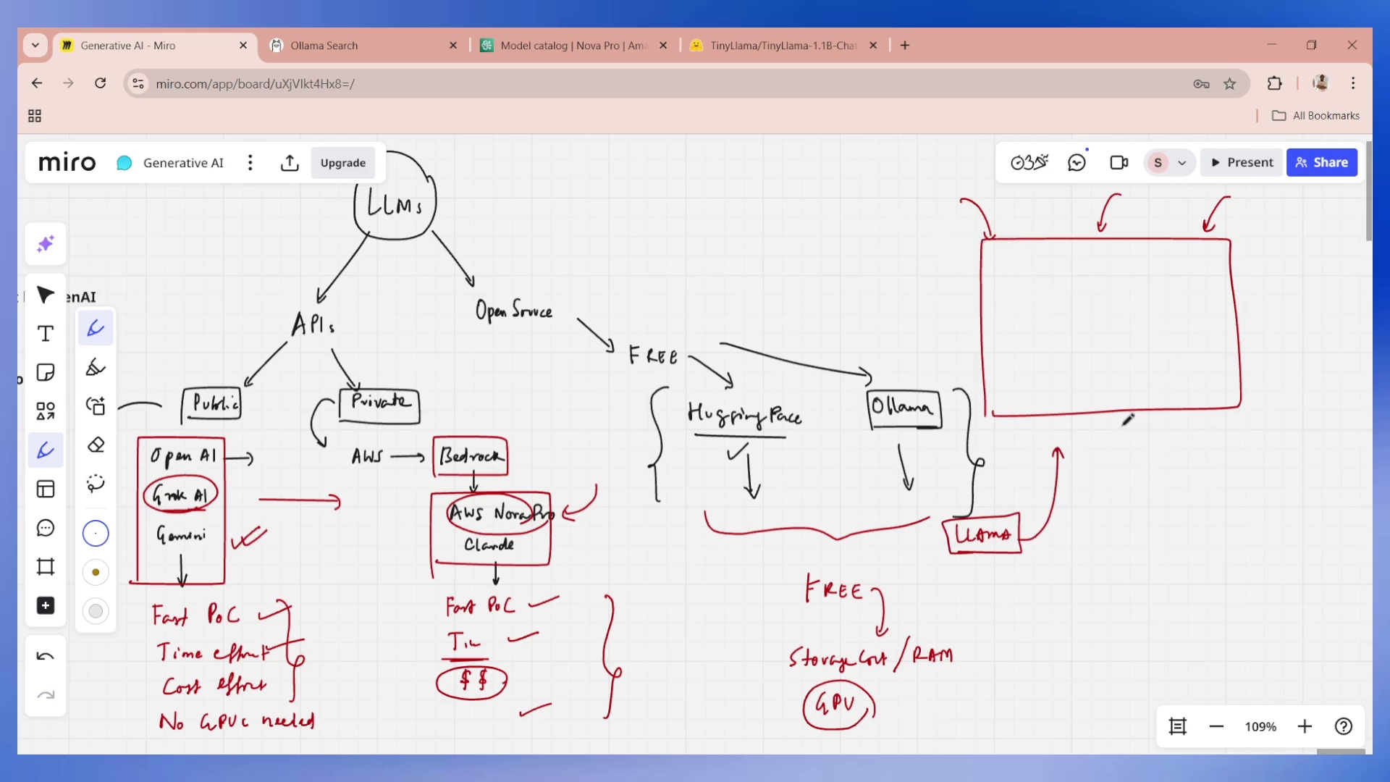
Step: Add a second box linked by a down arrow below the first, and circle Hugging Face and Ollama
{"action": "left_click_drag", "start_coordinate": [1122, 428], "coordinate": [1123, 457]}
{"action": "mouse_move", "coordinate": [1127, 427]}
{"action": "left_mouse_down"}
{"action": "mouse_move", "coordinate": [1126, 454]}
{"action": "mouse_move", "coordinate": [1137, 445]}
{"action": "left_mouse_up"}
{"action": "mouse_move", "coordinate": [1050, 695]}
{"action": "left_mouse_down"}
{"action": "mouse_move", "coordinate": [1054, 523]}
{"action": "mouse_move", "coordinate": [1282, 659]}
{"action": "mouse_move", "coordinate": [1067, 689]}
{"action": "left_mouse_up"}
{"action": "mouse_move", "coordinate": [1256, 478]}
{"action": "left_mouse_down"}
{"action": "mouse_move", "coordinate": [1221, 514]}
{"action": "mouse_move", "coordinate": [1237, 513]}
{"action": "left_mouse_up"}
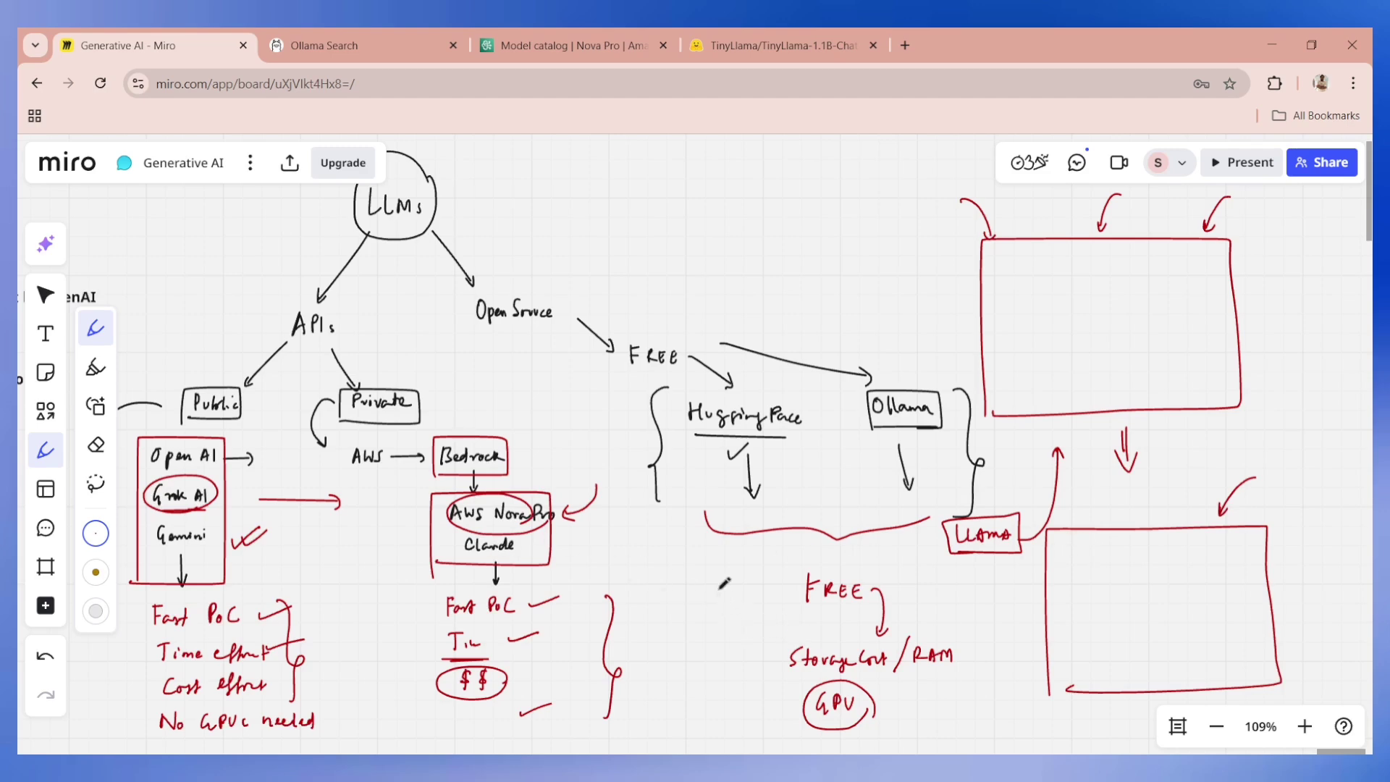
{"action": "mouse_move", "coordinate": [797, 427]}
{"action": "left_mouse_down"}
{"action": "mouse_move", "coordinate": [677, 428]}
{"action": "mouse_move", "coordinate": [804, 414]}
{"action": "left_mouse_up"}
{"action": "left_click_drag", "start_coordinate": [941, 380], "coordinate": [947, 388]}
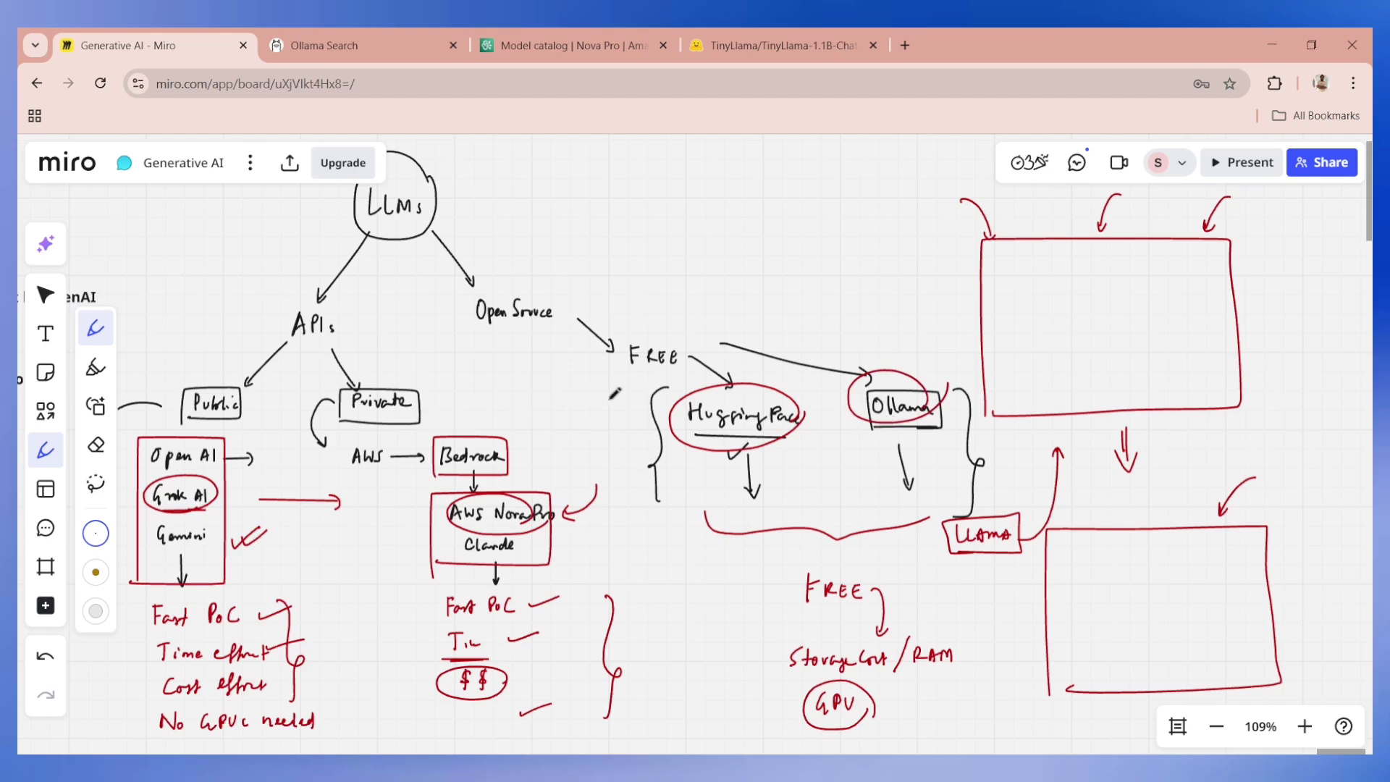